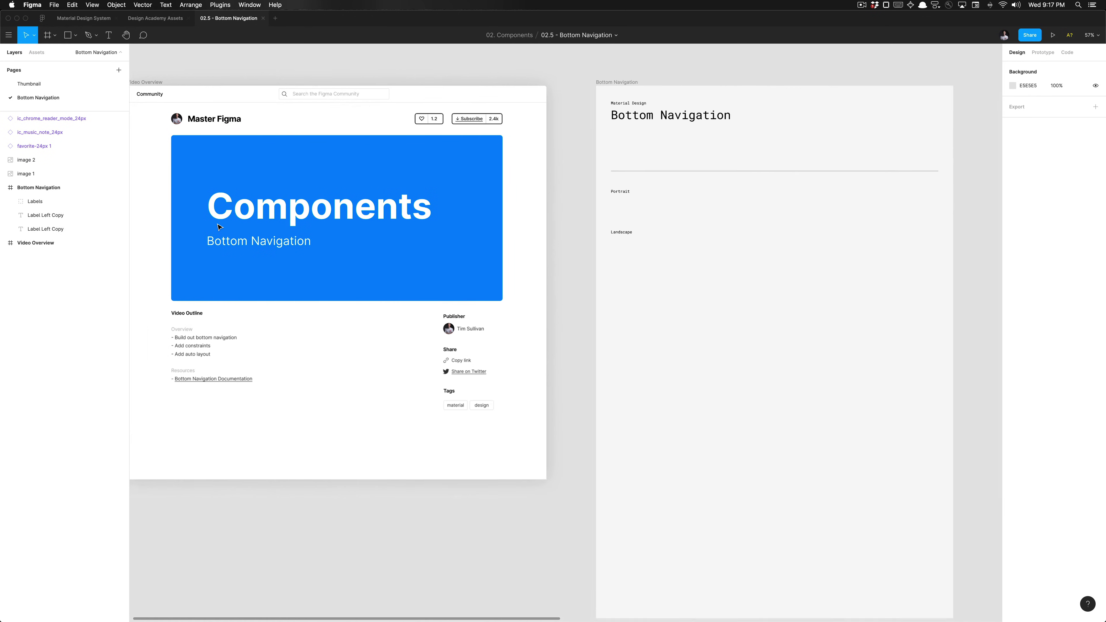
pyautogui.scroll(2, 219, 227)
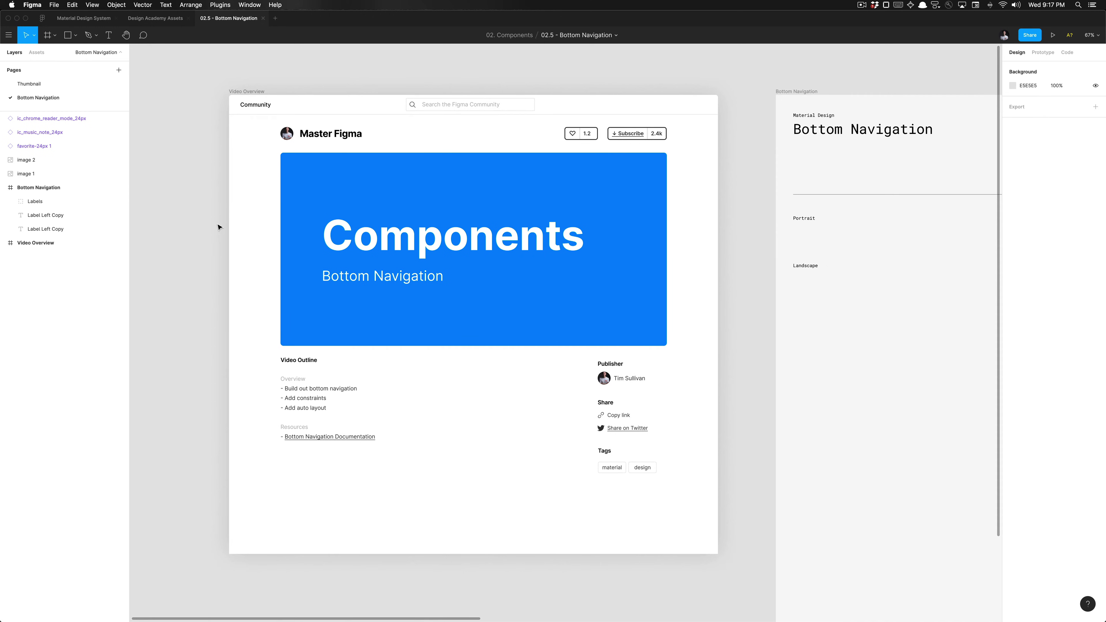
# - Open the Video Overview's Bottom Navigation Documentation link in Chrome
pyautogui.hscroll(1, 218, 227)
pyautogui.scroll(-1, 219, 227)
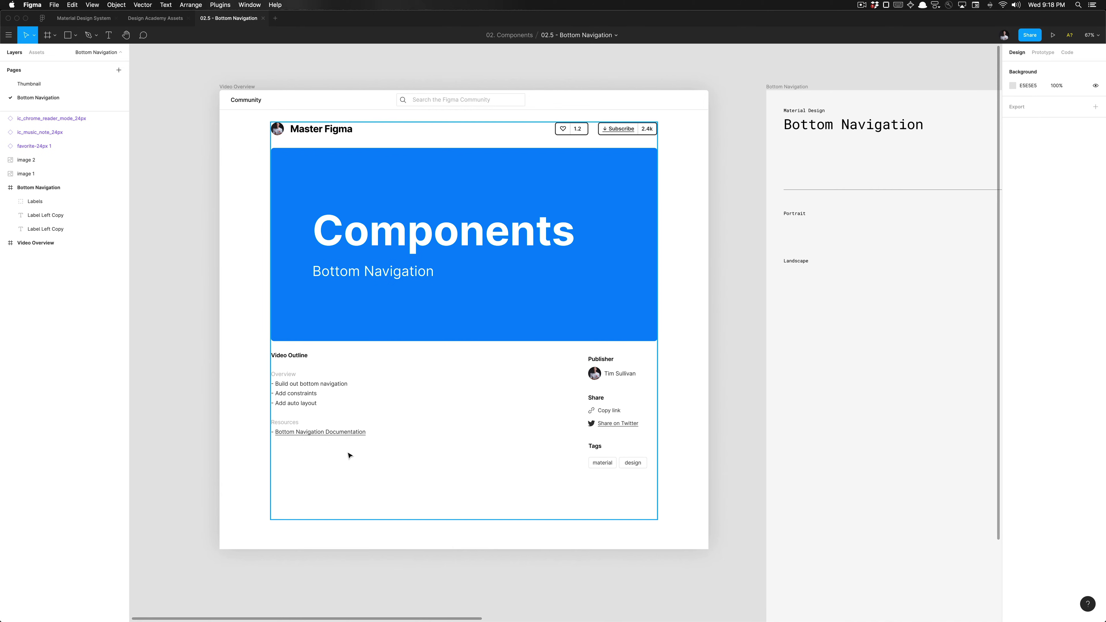
pyautogui.click(338, 433)
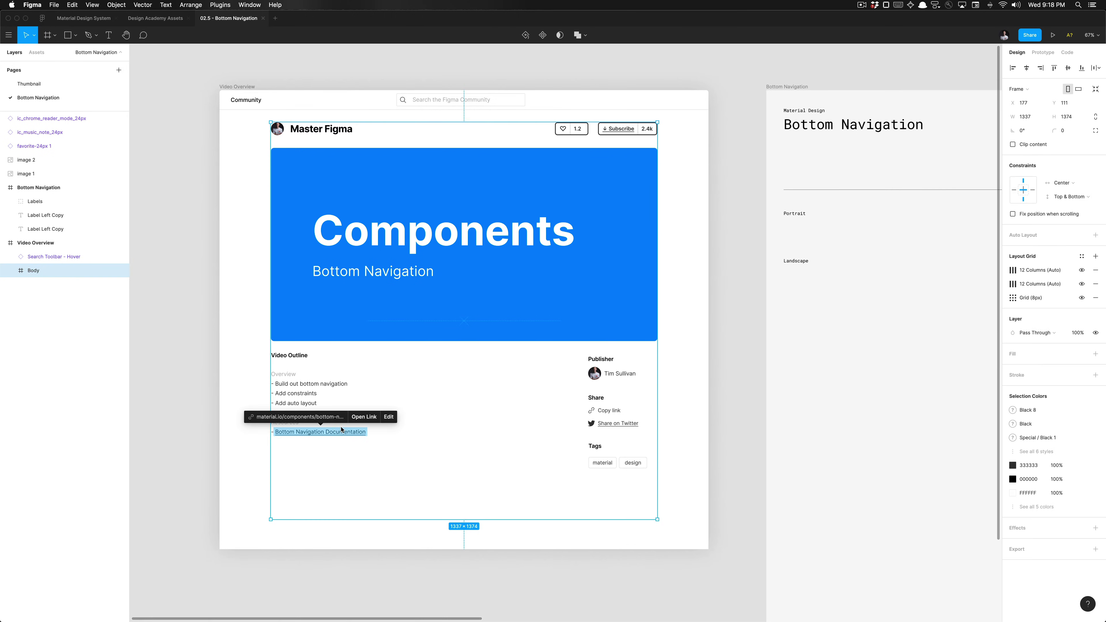
pyautogui.click(363, 417)
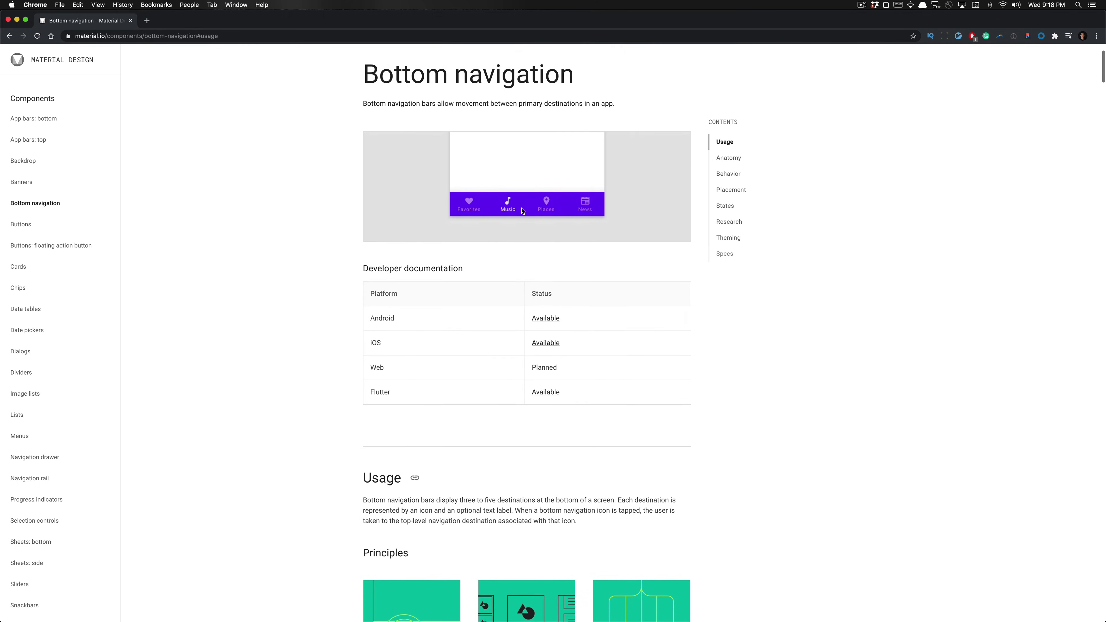
# - Review the Landscape and Portrait spec diagrams on material.io, then return to Figma
pyautogui.scroll(5, 523, 211)
pyautogui.doubleClick(375, 252)
pyautogui.click(410, 253)
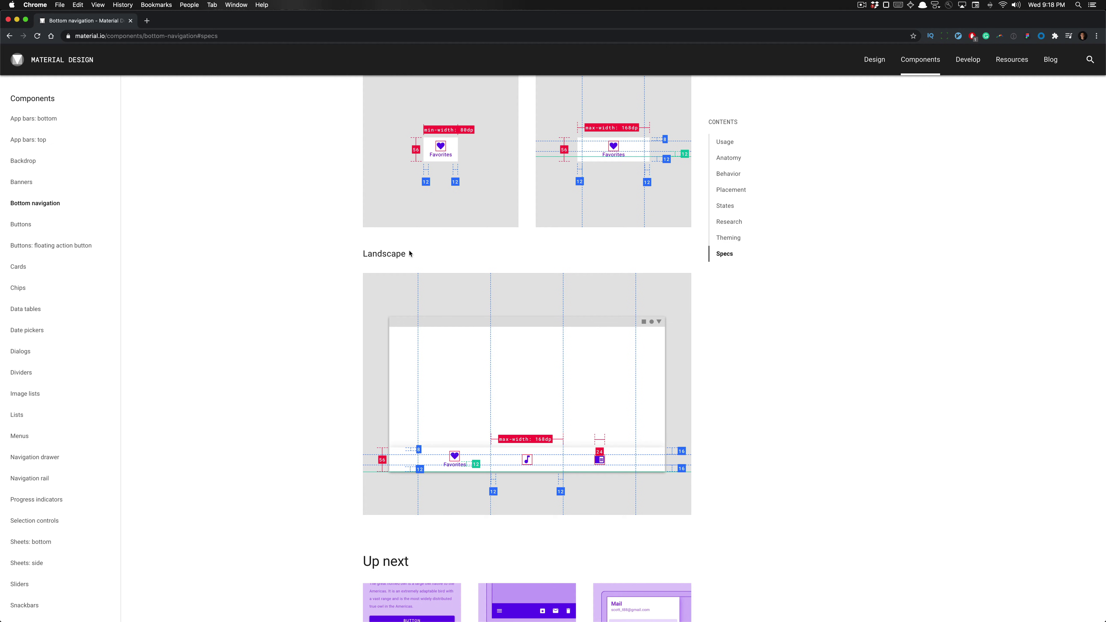
pyautogui.scroll(5, 409, 253)
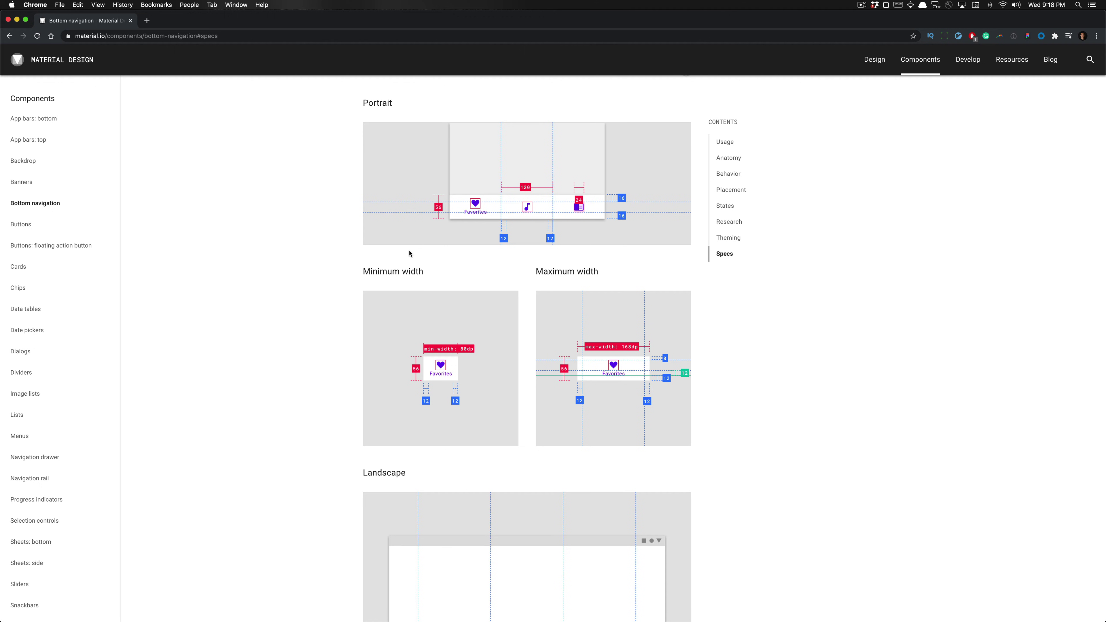
pyautogui.press('super+Tab')
# - Pan and zoom the canvas to inspect the Portrait and Landscape spec images, ending around 28%
pyautogui.click(755, 176)
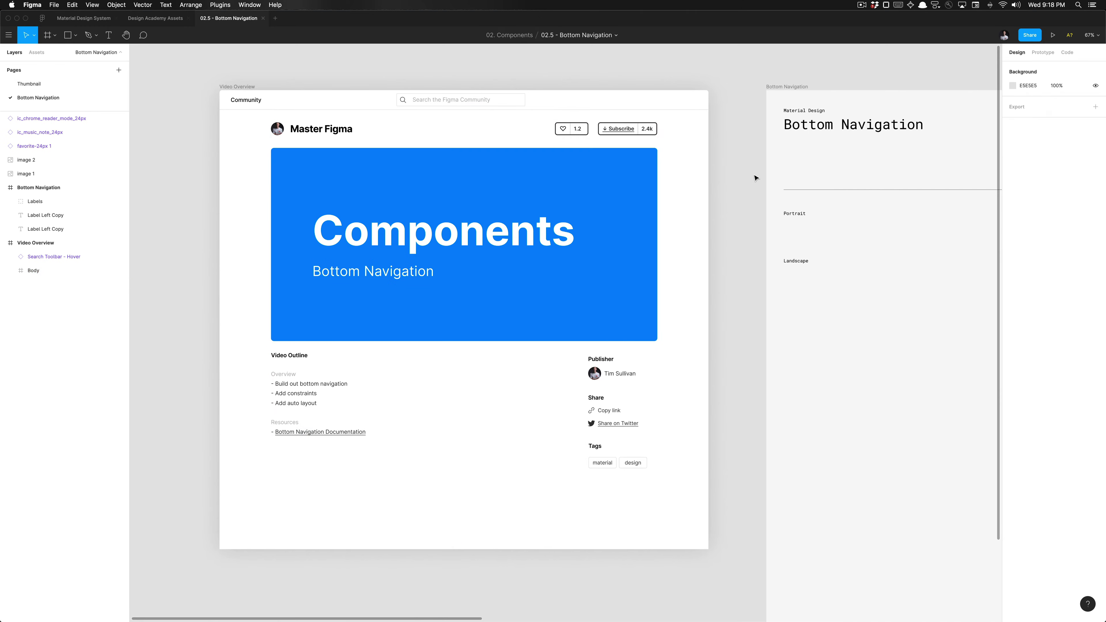
pyautogui.scroll(-5, 756, 177)
pyautogui.scroll(3, 756, 178)
pyautogui.hscroll(5, 391, 306)
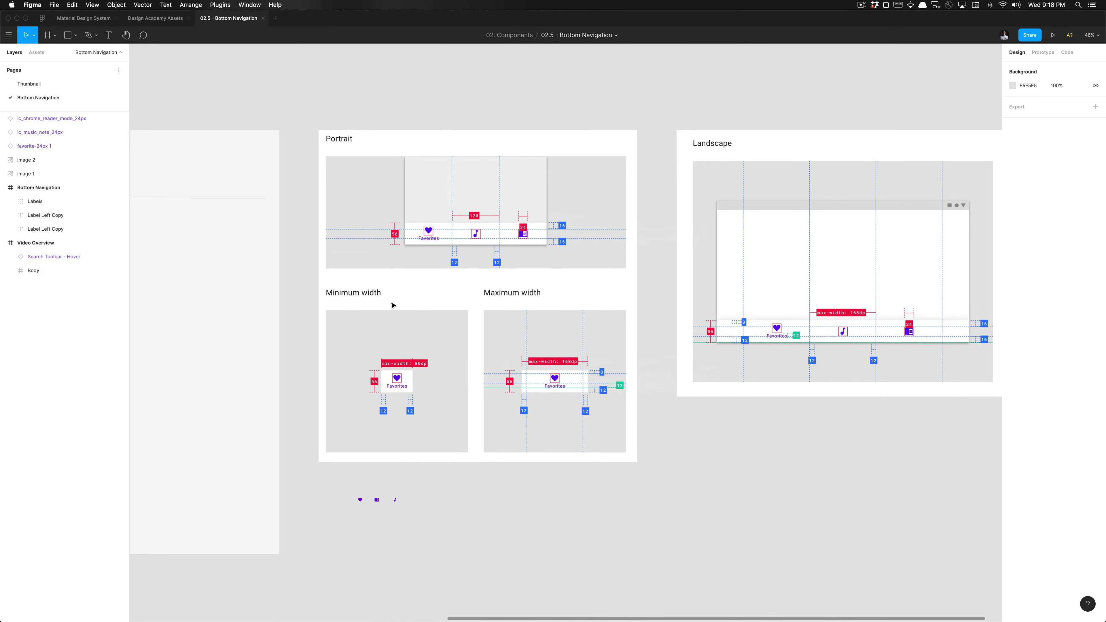
pyautogui.scroll(3, 336, 363)
pyautogui.scroll(-3, 334, 366)
pyautogui.scroll(3, 333, 365)
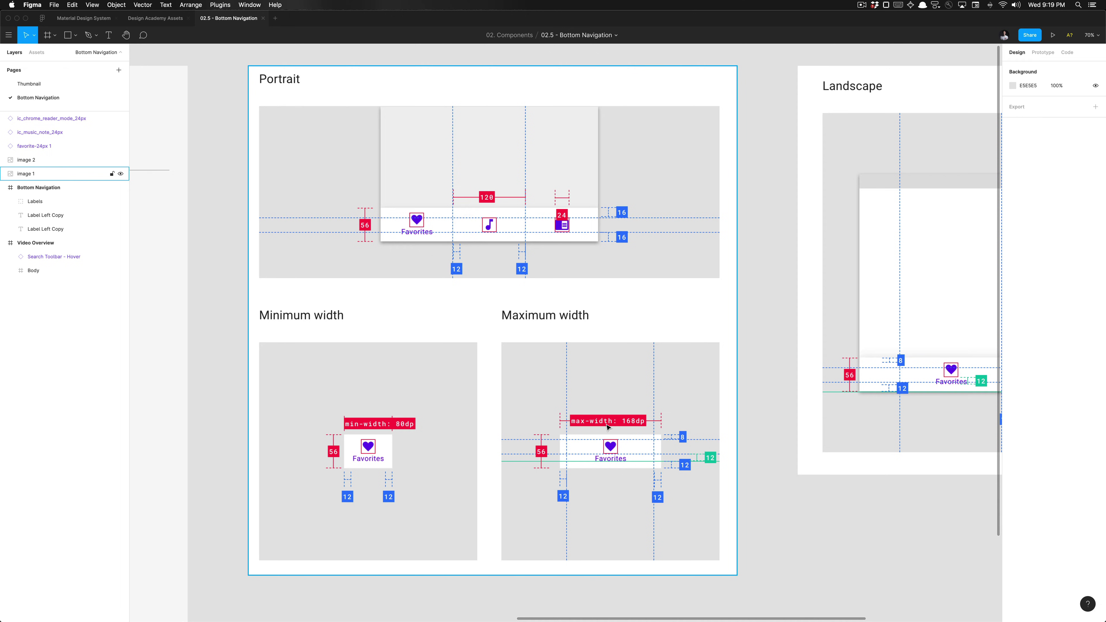
pyautogui.hscroll(5, 609, 427)
pyautogui.scroll(-5, 609, 427)
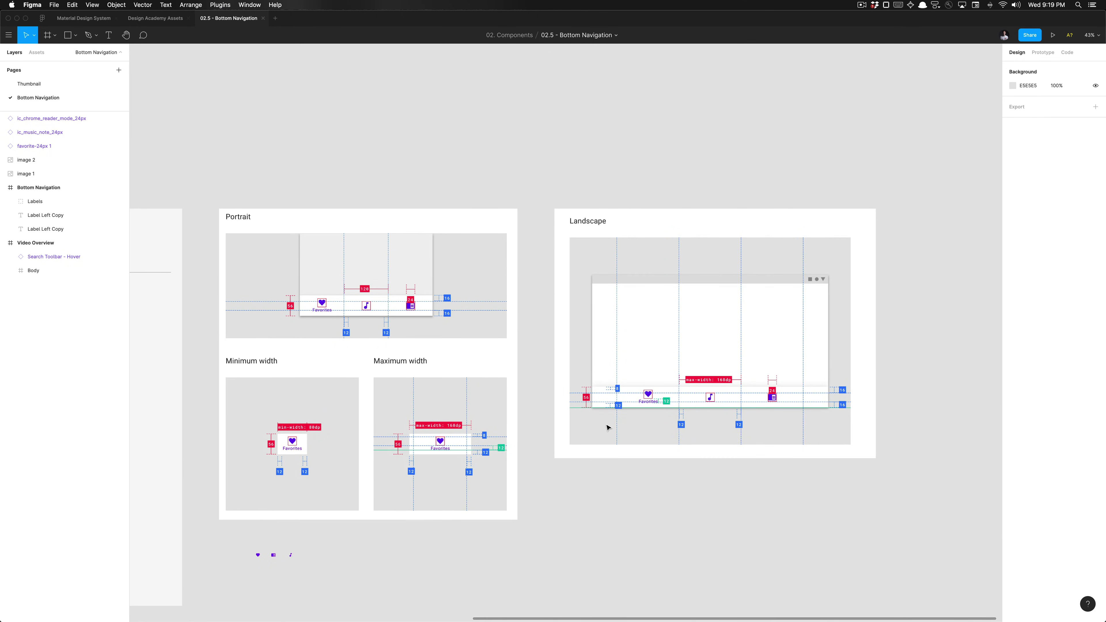
pyautogui.scroll(5, 394, 320)
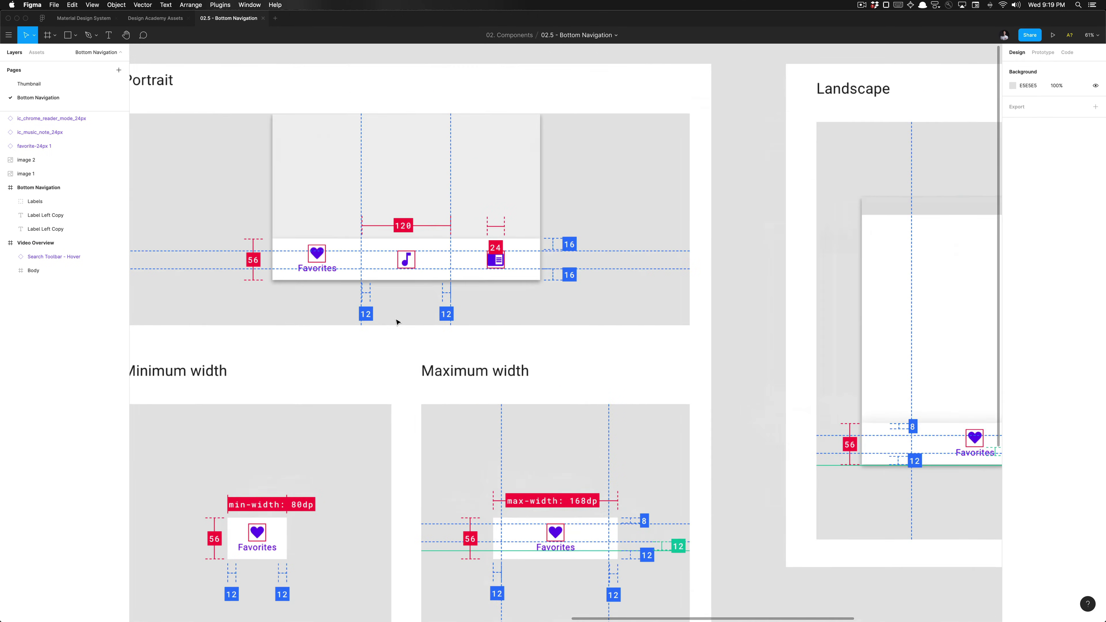
pyautogui.scroll(-3, 396, 321)
pyautogui.scroll(-3, 434, 273)
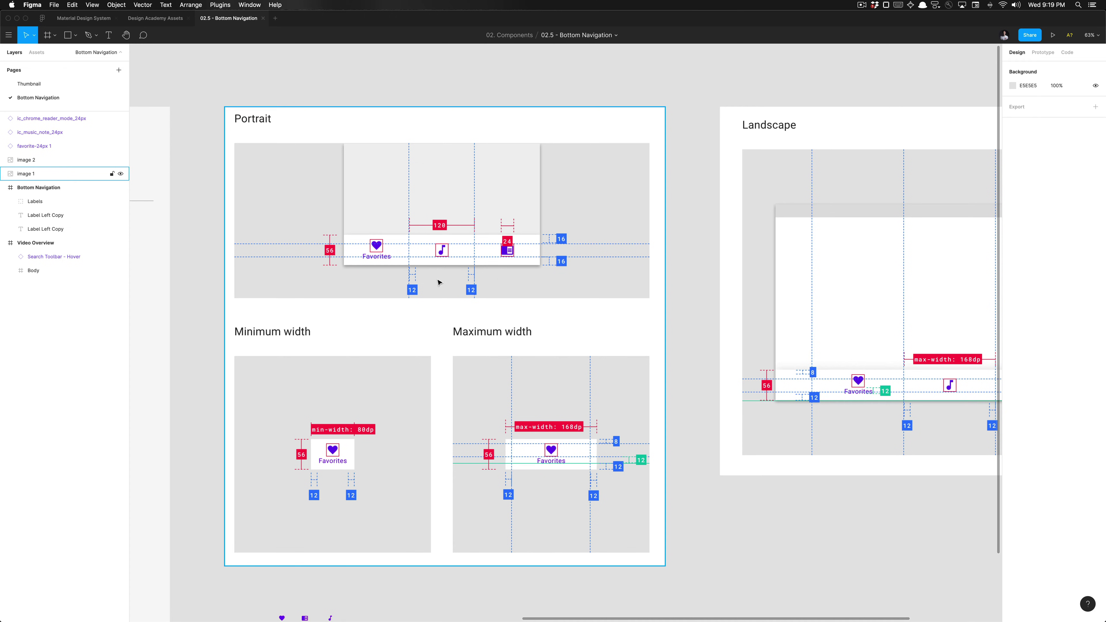
pyautogui.scroll(-5, 432, 239)
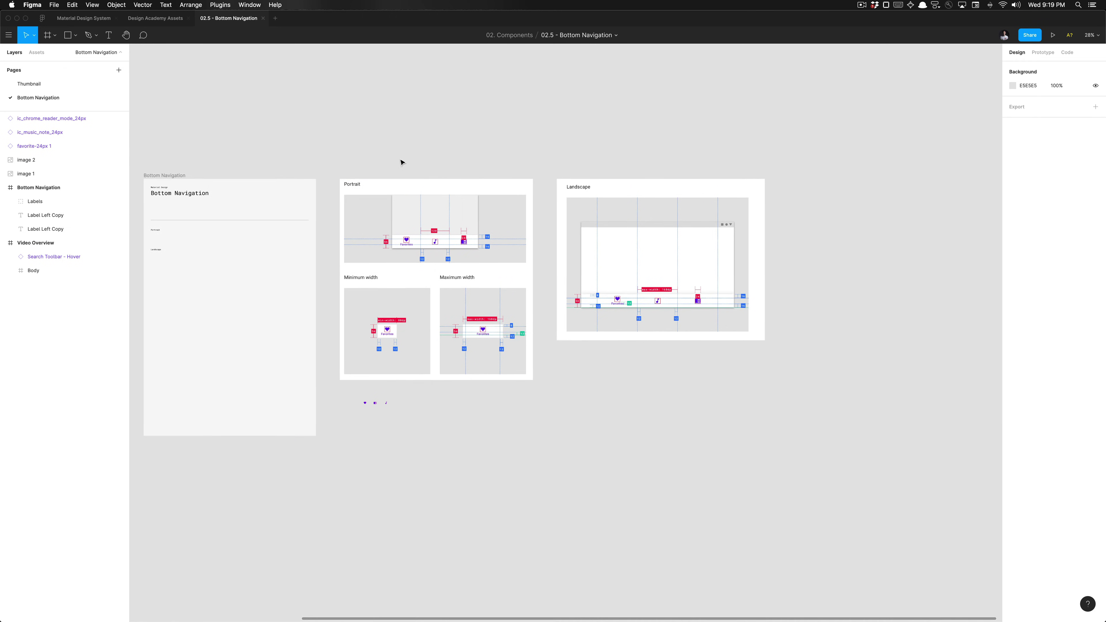
# - Create an Android 360×640 frame named Bottom Navigation / Portrait below the Portrait specs
pyautogui.press('f')
pyautogui.moveTo(381, 95); pyautogui.dragTo(447, 154)
pyautogui.click(1047, 94)
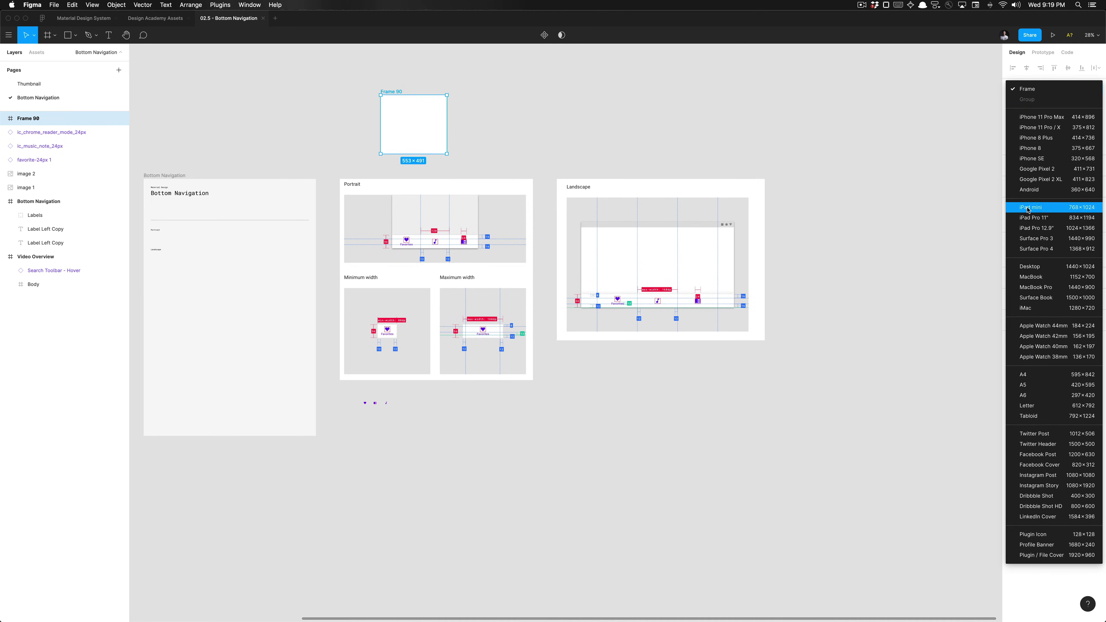
pyautogui.click(1033, 190)
pyautogui.moveTo(392, 141); pyautogui.dragTo(427, 445)
pyautogui.press('super+r')
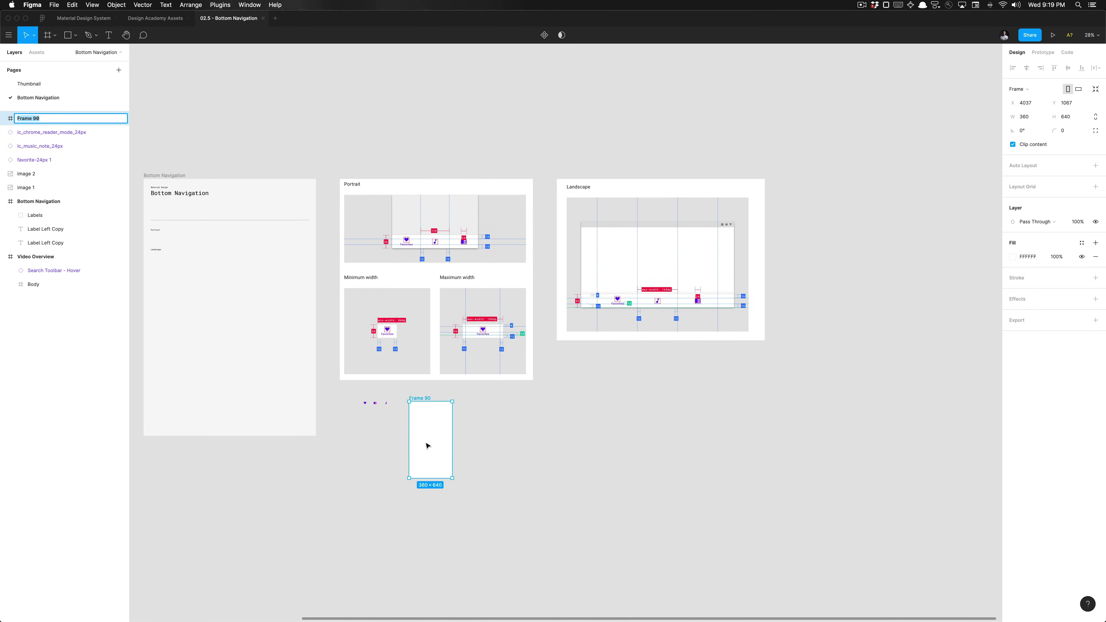
pyautogui.write('P')
pyautogui.write('ottom')
pyautogui.write(' Navigation')
pyautogui.press('Return')
# - Duplicate it as Bottom Navigation / Landscape and rotate the copy -90°
pyautogui.moveTo(424, 452); pyautogui.dragTo(525, 451)
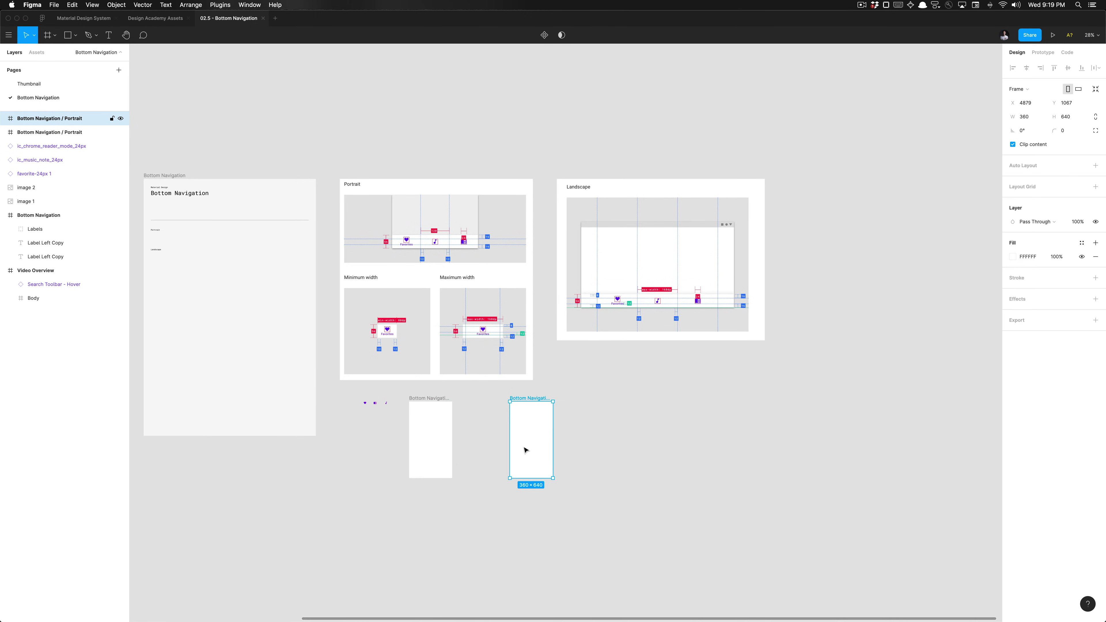
pyautogui.press('super+r')
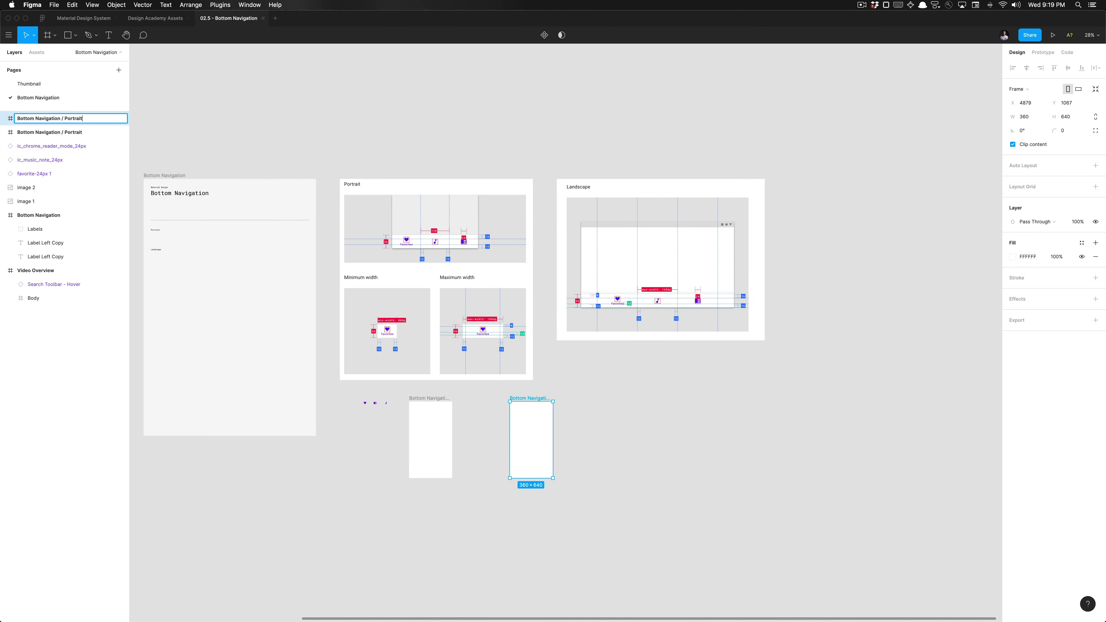
pyautogui.write('Landscapre')
pyautogui.press('Return')
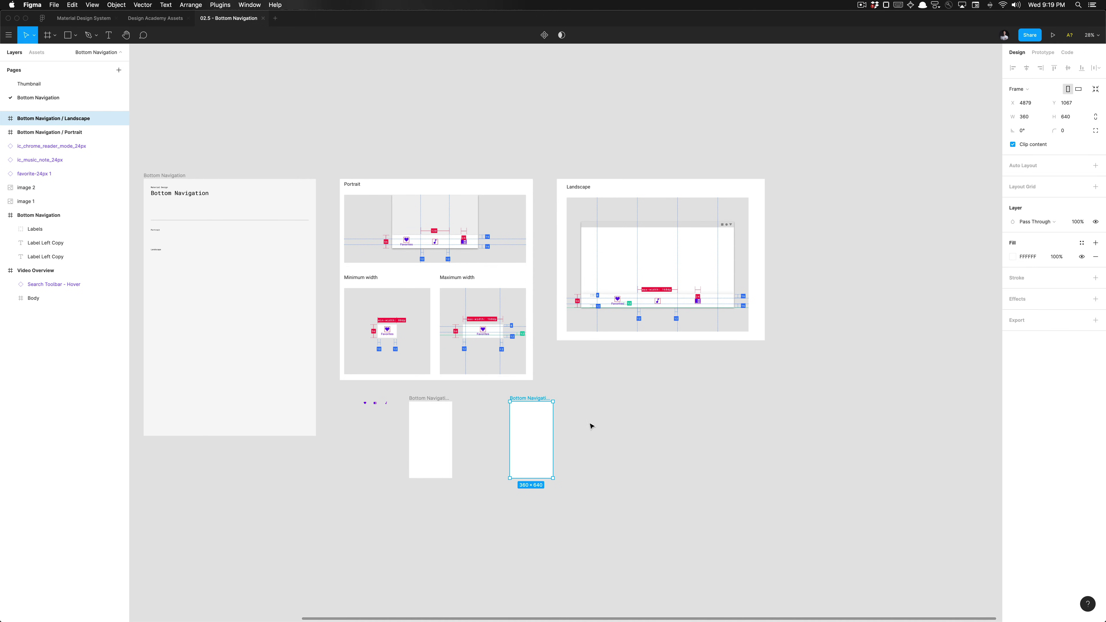
pyautogui.moveTo(556, 399); pyautogui.dragTo(658, 394)
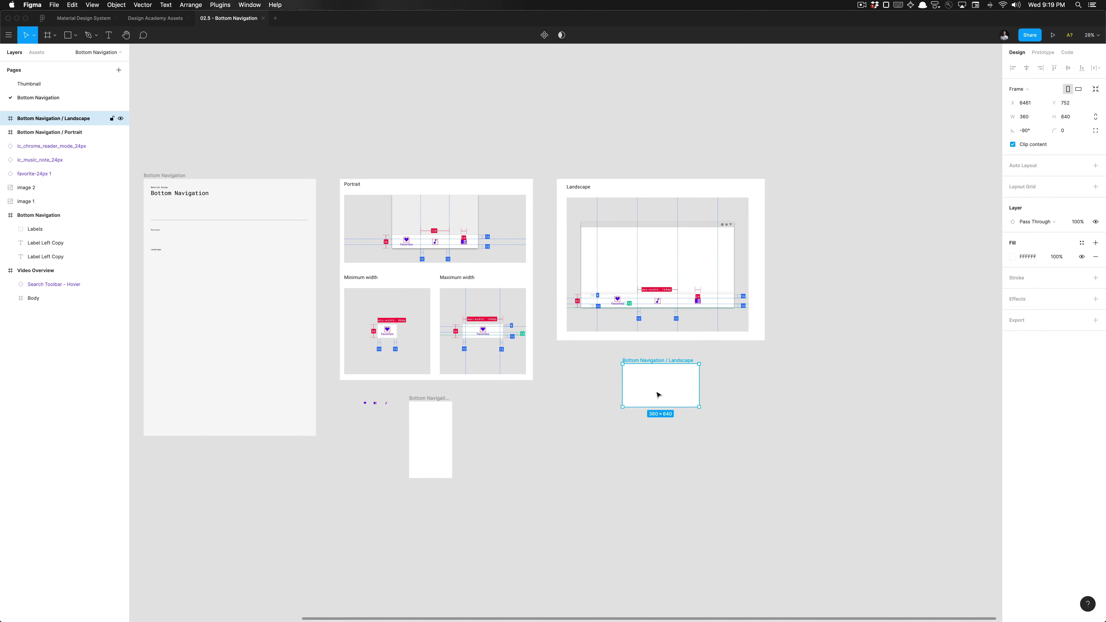
# - Set the Bottom Navigation / Portrait frame's height to 56
pyautogui.click(576, 378)
pyautogui.click(441, 457)
pyautogui.scroll(5, 429, 409)
pyautogui.scroll(3, 427, 411)
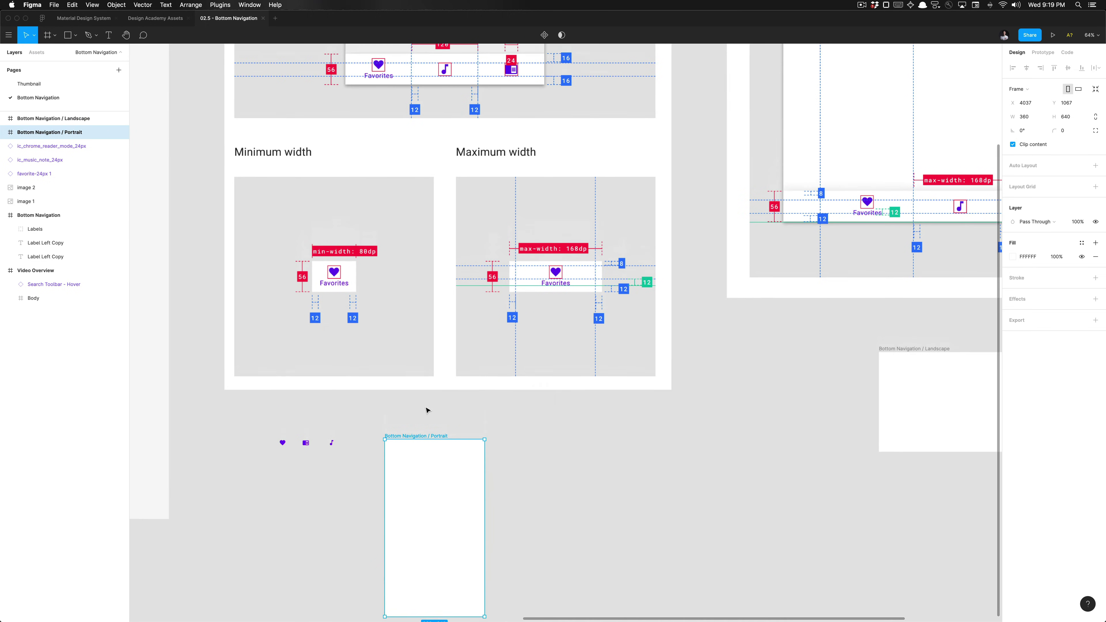
pyautogui.scroll(-2, 427, 411)
pyautogui.scroll(-4, 426, 413)
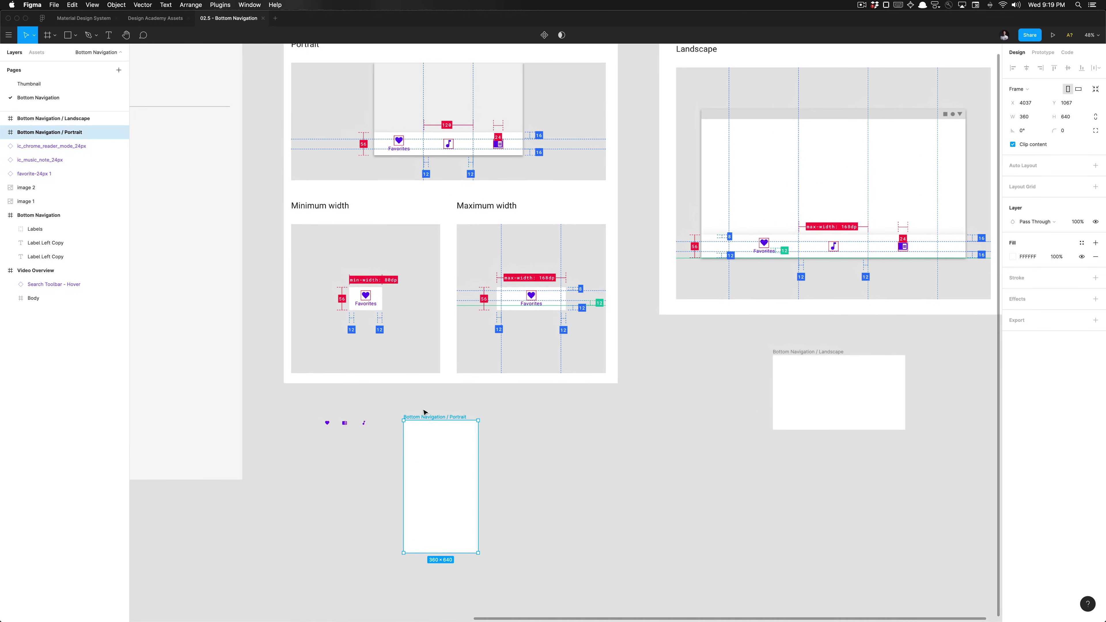
pyautogui.scroll(1, 424, 412)
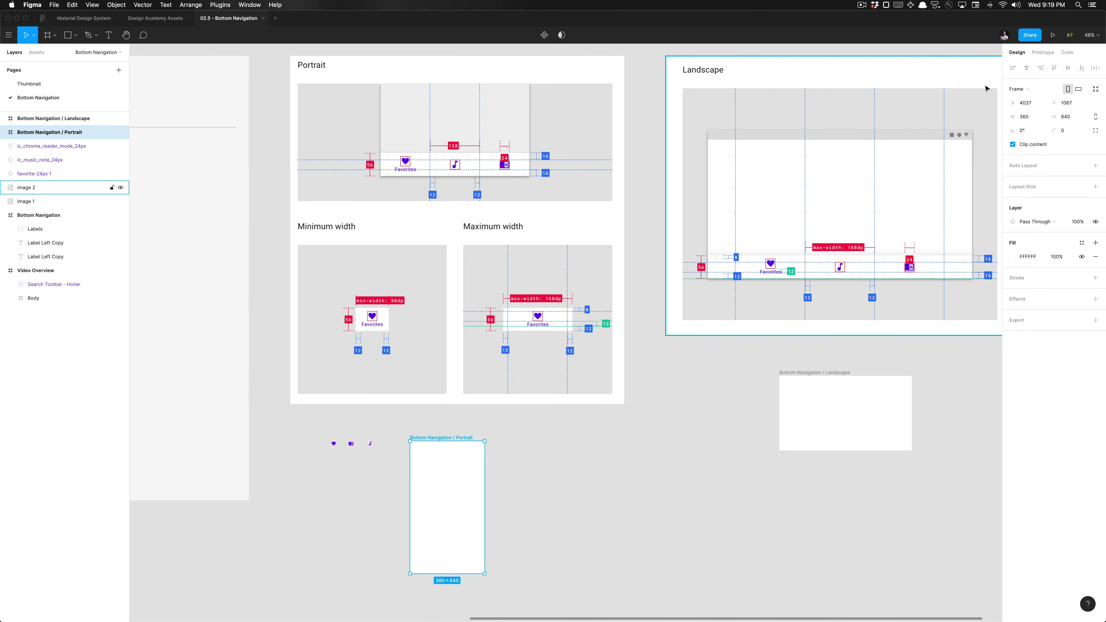
pyautogui.click(1067, 115)
pyautogui.write('56')
pyautogui.press('Return')
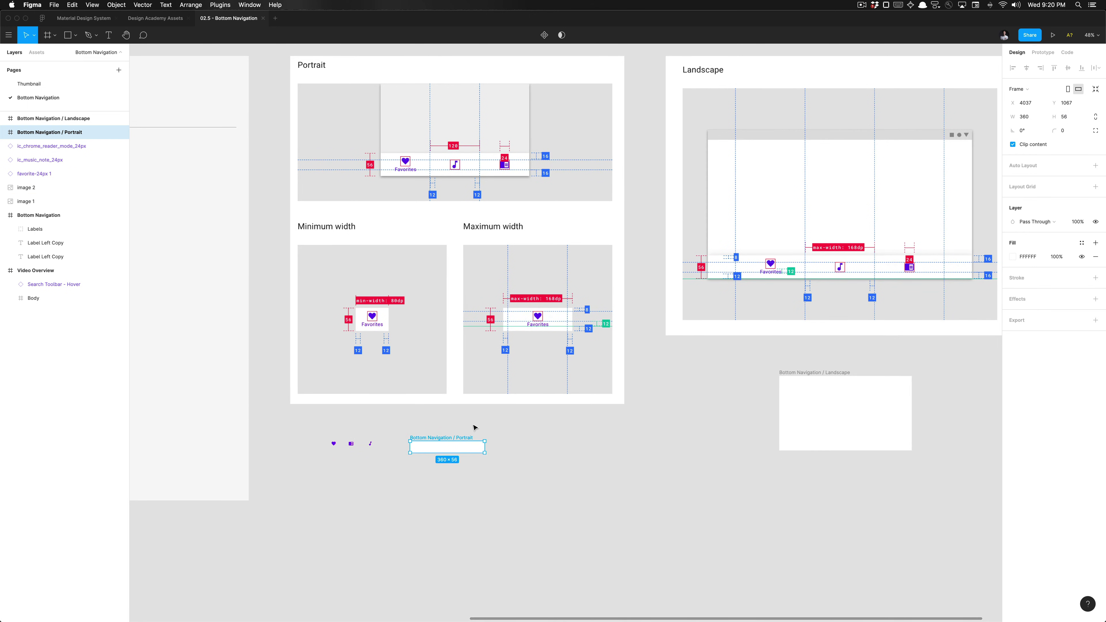
# - Apply the 08 dp shadow effect style to the portrait bar
pyautogui.scroll(1, 434, 436)
pyautogui.hscroll(1, 434, 436)
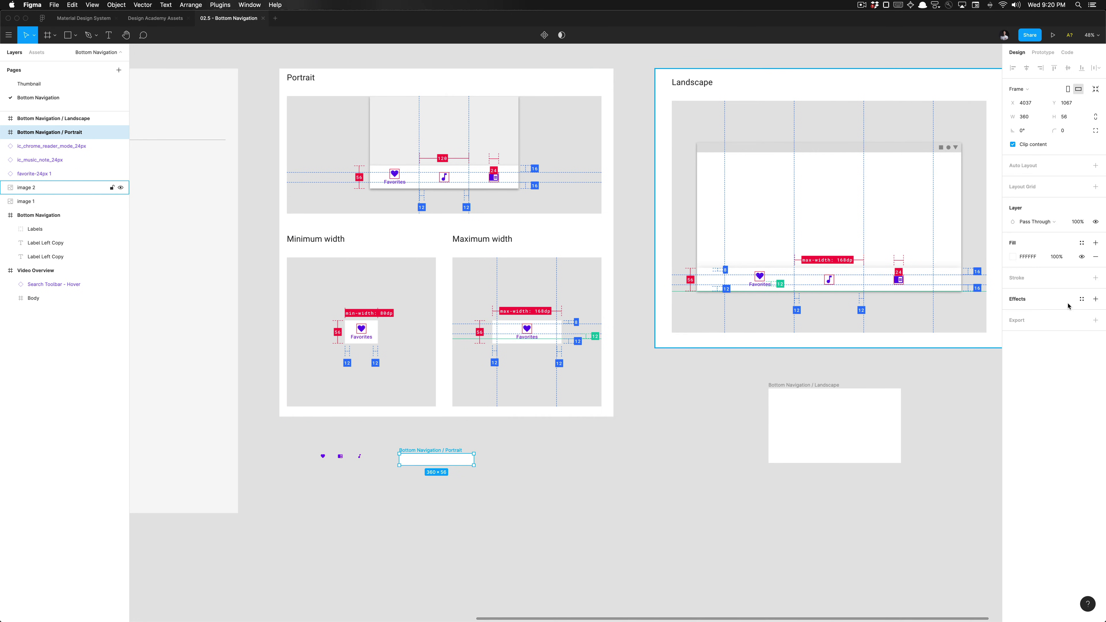
pyautogui.click(1082, 299)
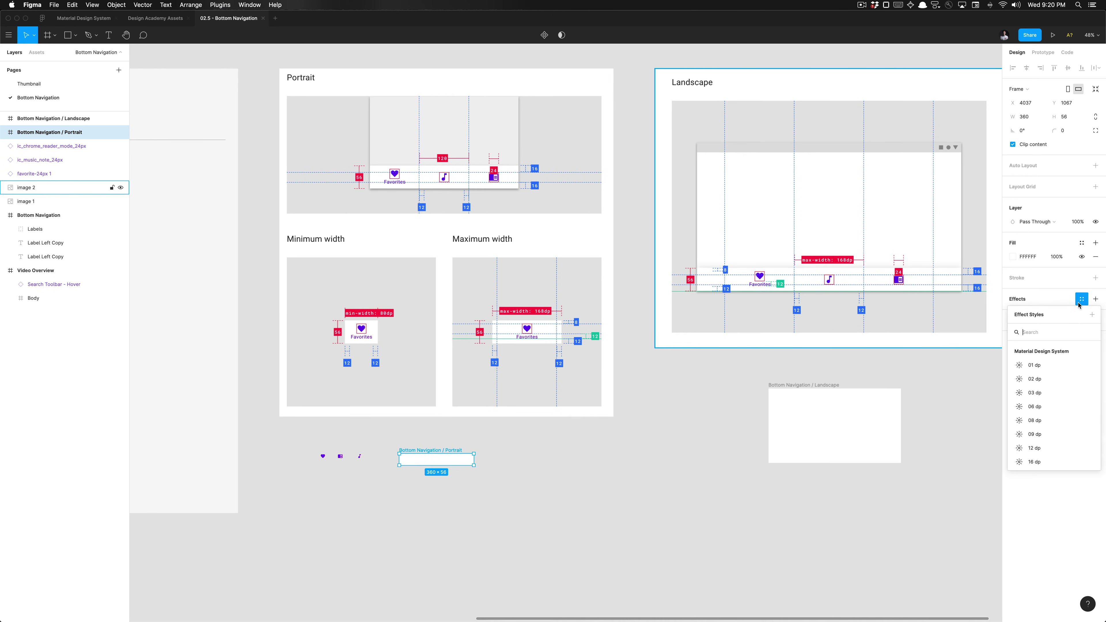
pyautogui.click(1051, 419)
pyautogui.click(497, 491)
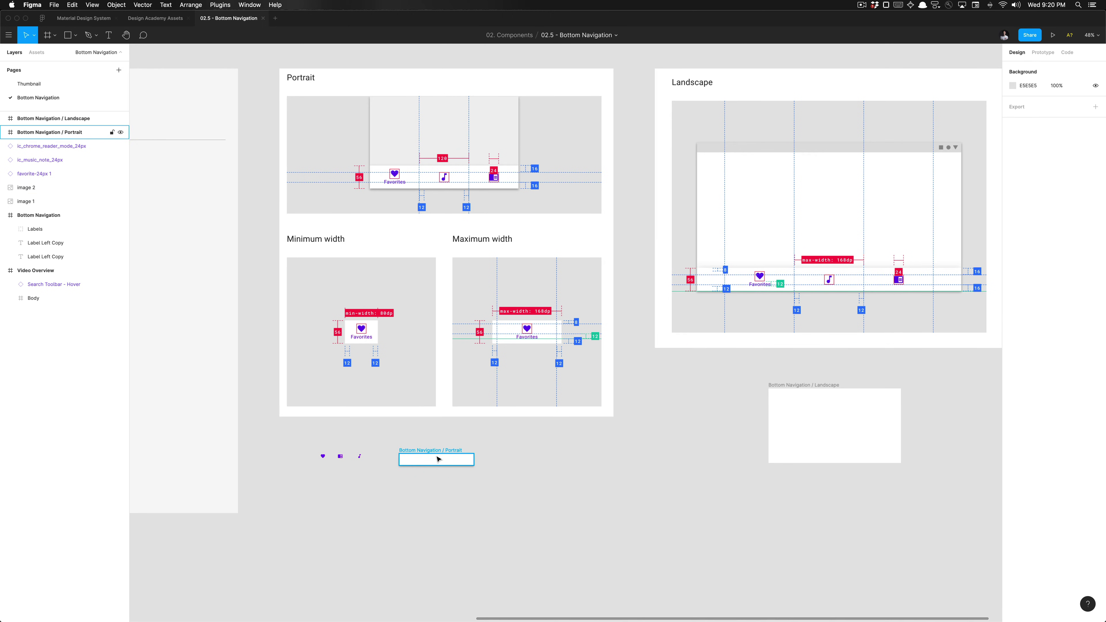
# - Duplicate the portrait bar, remove the copy's shadow and resize it to Android 360×640
pyautogui.scroll(10, 437, 460)
pyautogui.click(436, 459)
pyautogui.click(395, 418)
pyautogui.scroll(-10, 395, 418)
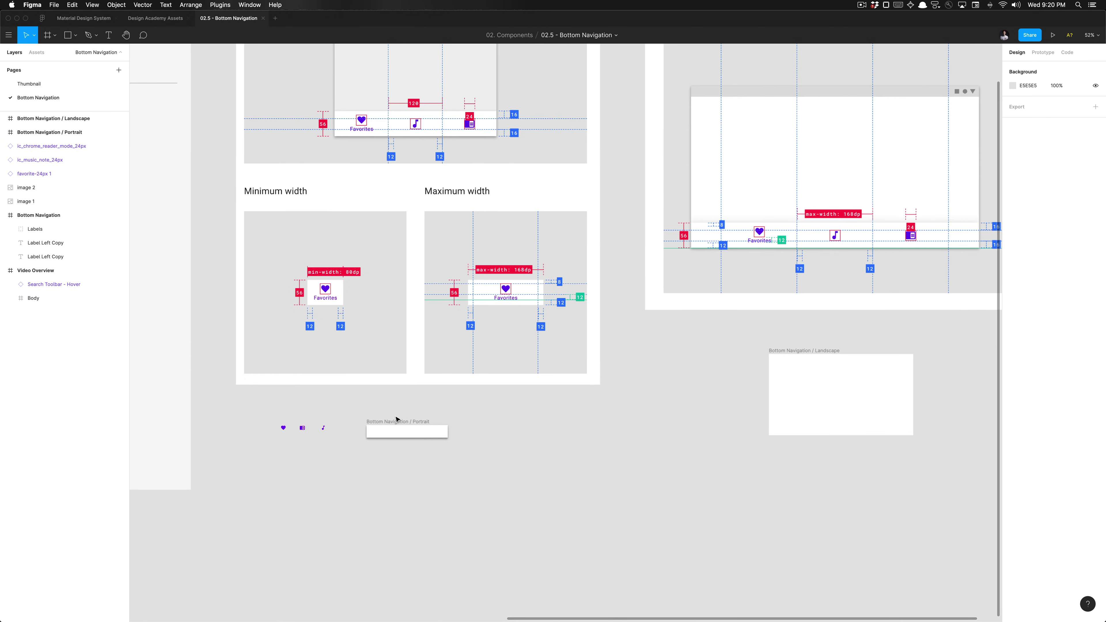
pyautogui.click(400, 425)
pyautogui.moveTo(418, 433); pyautogui.dragTo(419, 415)
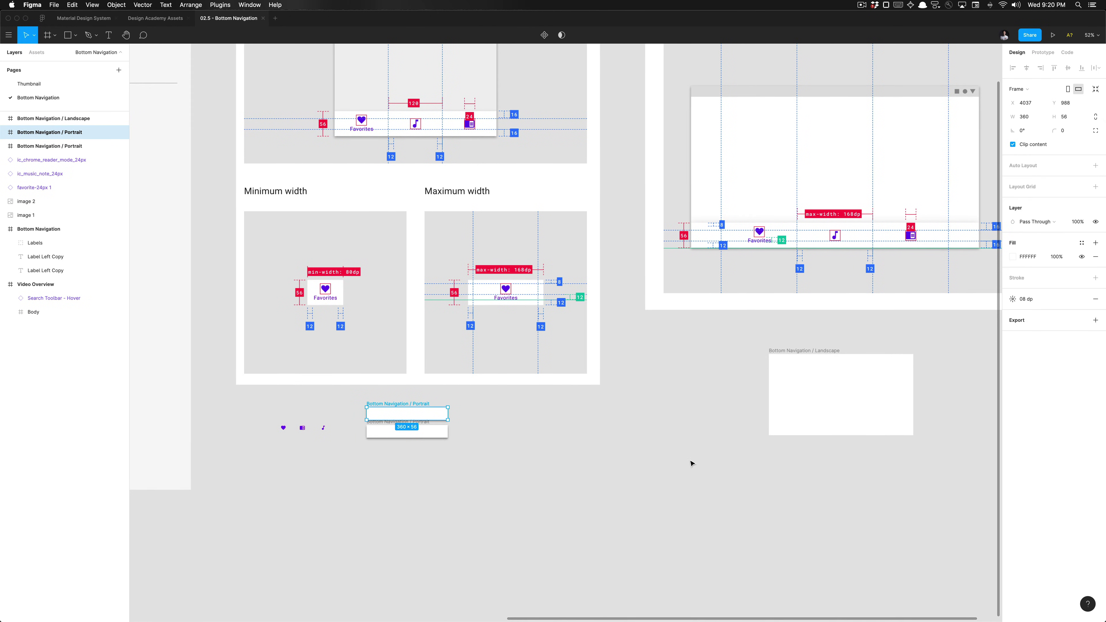
pyautogui.click(1096, 299)
pyautogui.click(1021, 92)
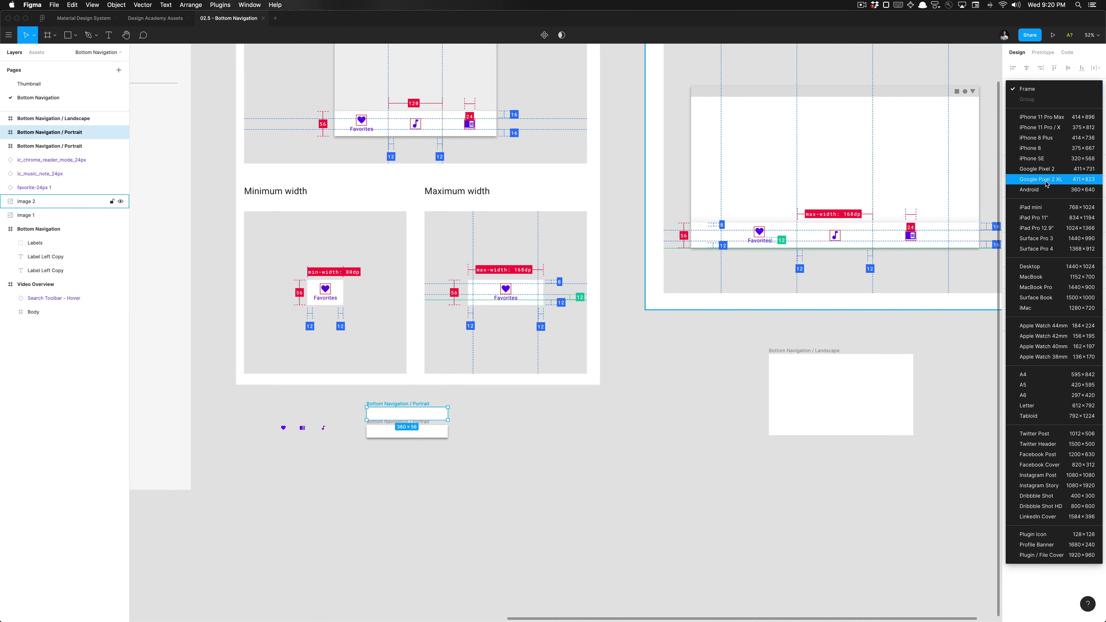
pyautogui.click(1047, 190)
# - Nest the 360×56 bar at the tall frame's bottom and name the frame Android Portrait
pyautogui.moveTo(380, 494); pyautogui.dragTo(477, 495)
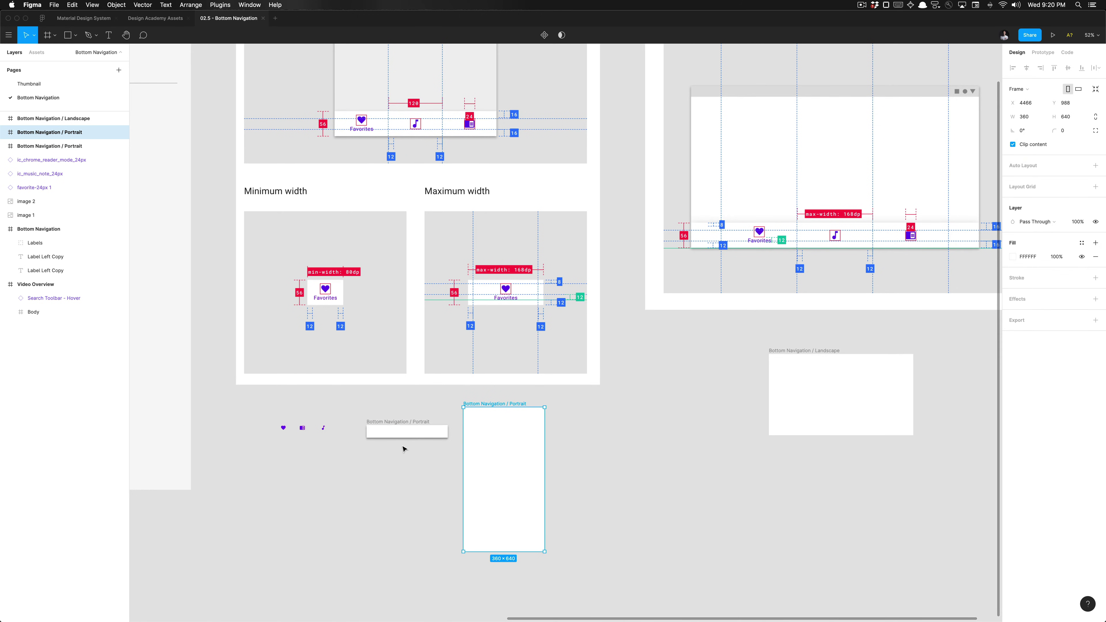
pyautogui.click(403, 435)
pyautogui.moveTo(401, 437); pyautogui.dragTo(501, 530)
pyautogui.click(606, 487)
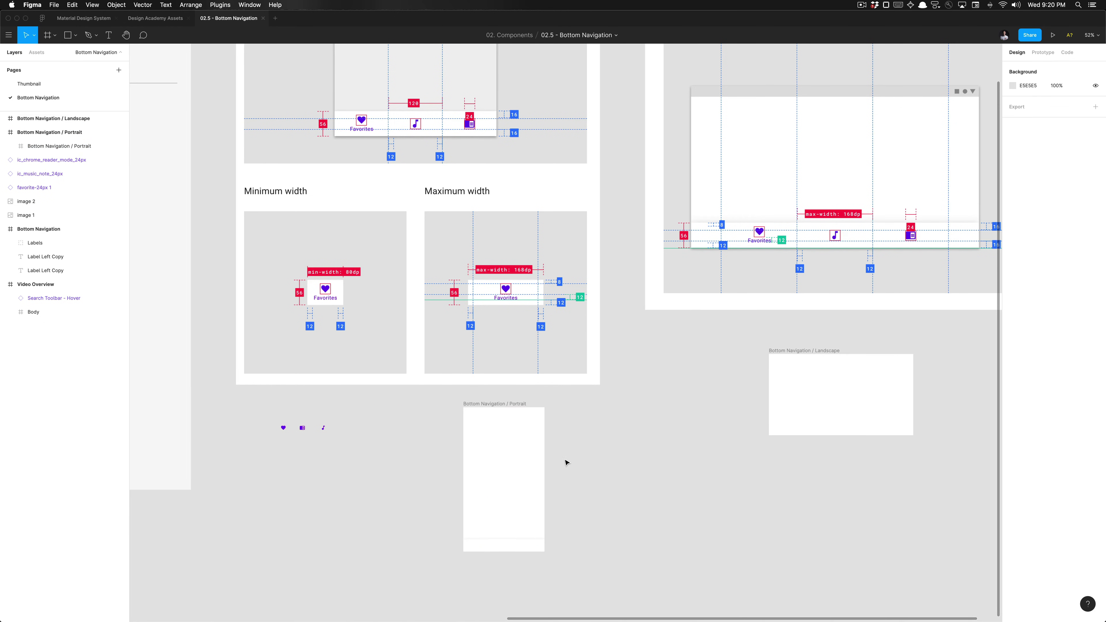
pyautogui.click(539, 405)
pyautogui.press('super+r')
pyautogui.write('Android')
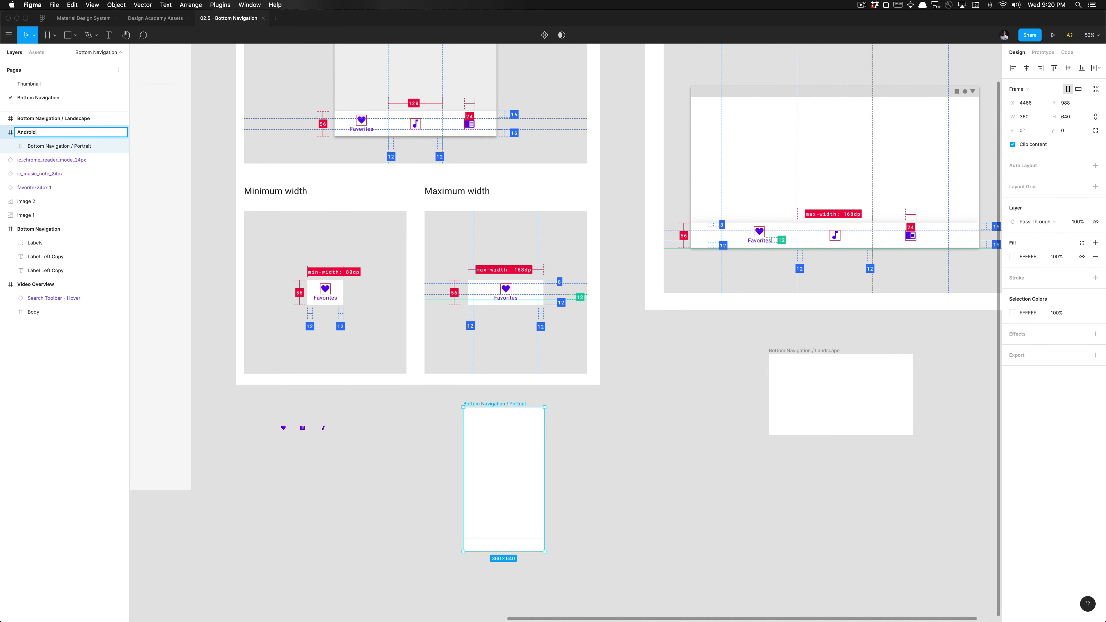
pyautogui.write(' Portrait')
pyautogui.press('Return')
# - Check the nested bar's placement inside the Android Portrait frame
pyautogui.click(604, 436)
pyautogui.scroll(5, 601, 432)
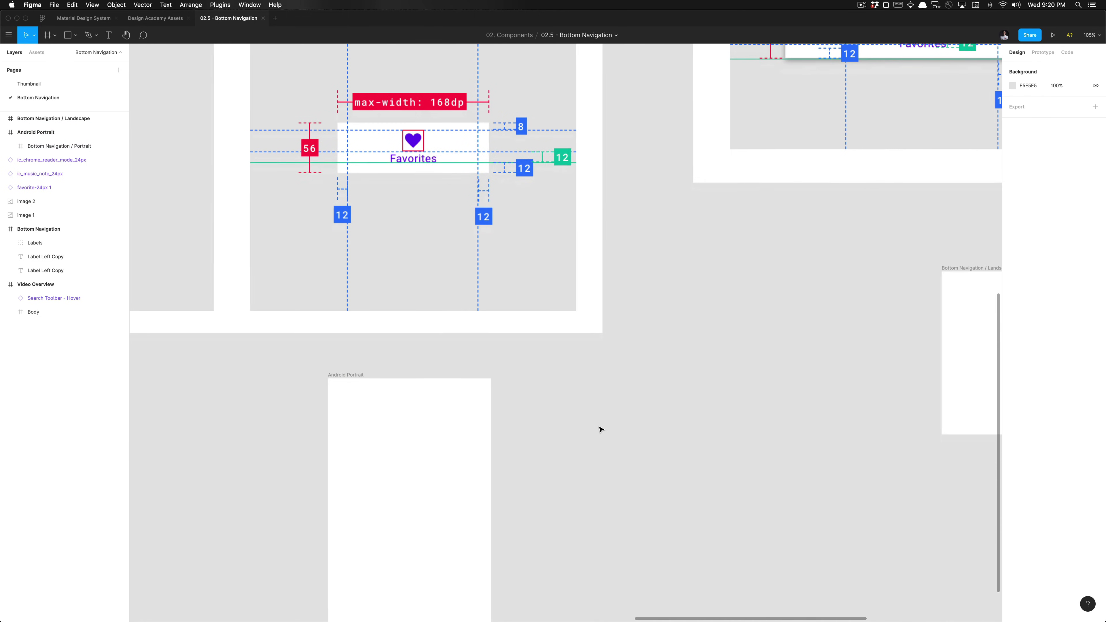
pyautogui.click(510, 549)
pyautogui.scroll(5, 406, 390)
pyautogui.click(580, 391)
pyautogui.scroll(-3, 434, 451)
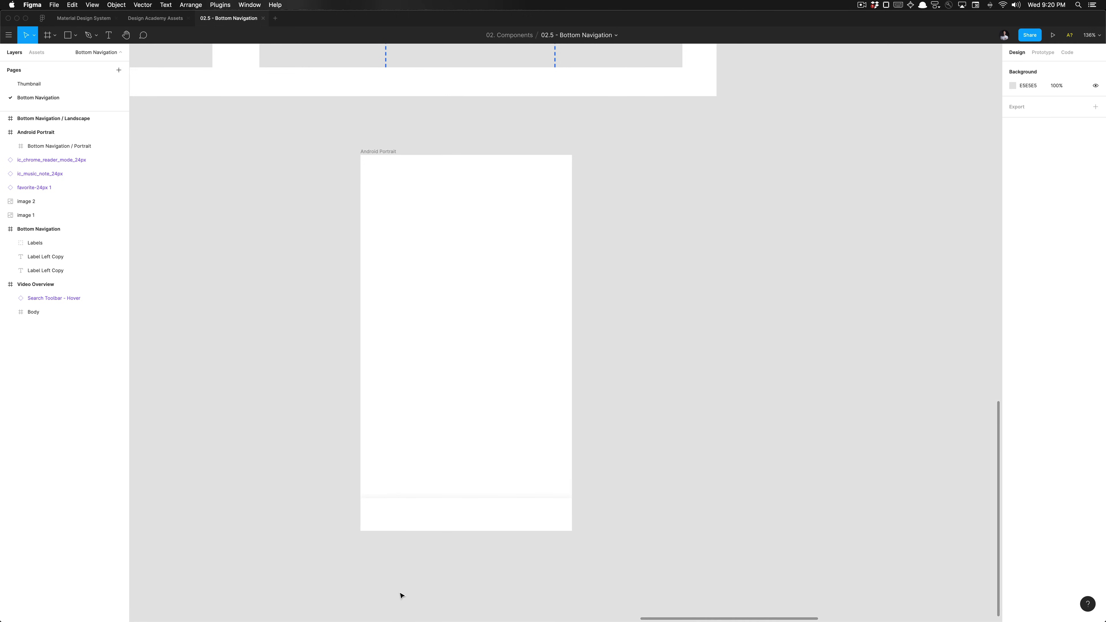
pyautogui.click(385, 158)
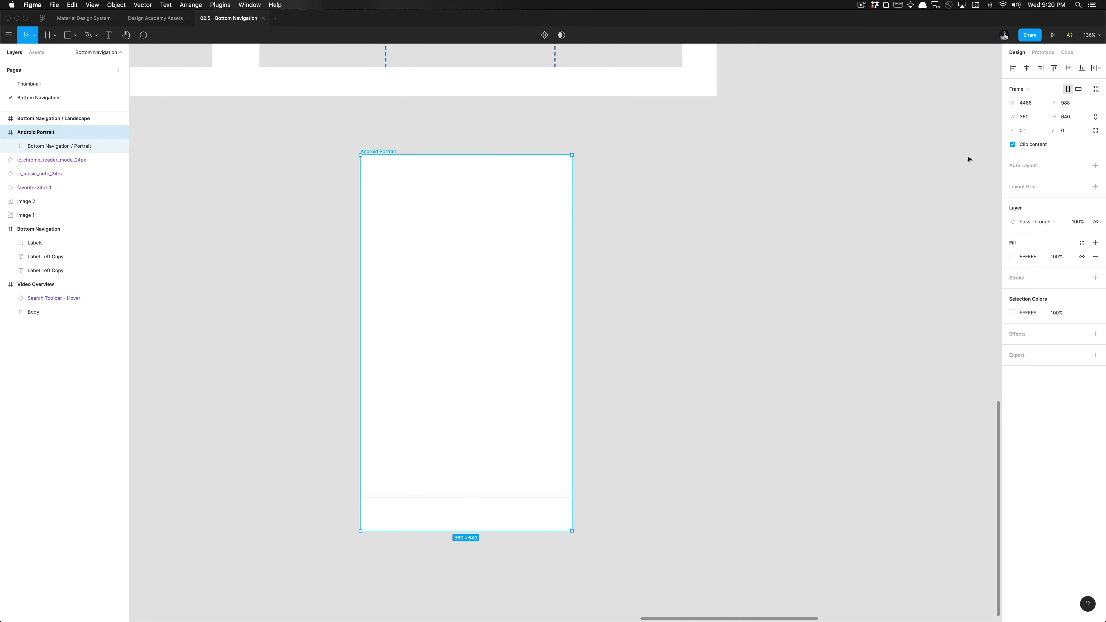
pyautogui.click(425, 417)
pyautogui.click(425, 524)
pyautogui.click(630, 469)
# - Drag the heart, reader and music-note icons together into the Portrait bar
pyautogui.scroll(-10, 402, 451)
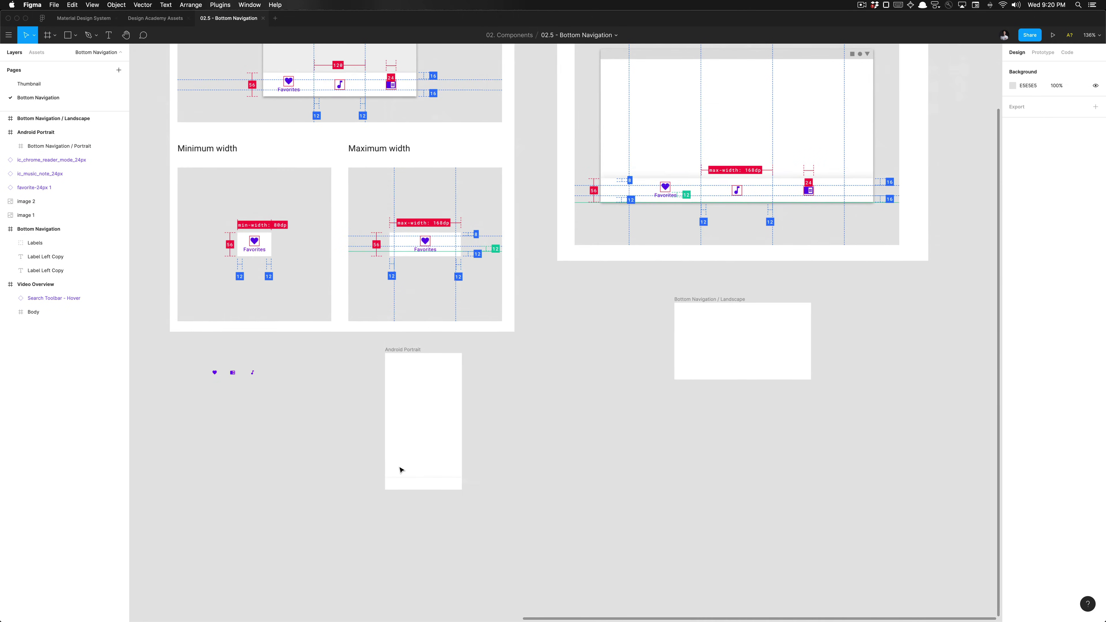
pyautogui.scroll(3, 402, 470)
pyautogui.scroll(3, 401, 470)
pyautogui.scroll(-5, 401, 470)
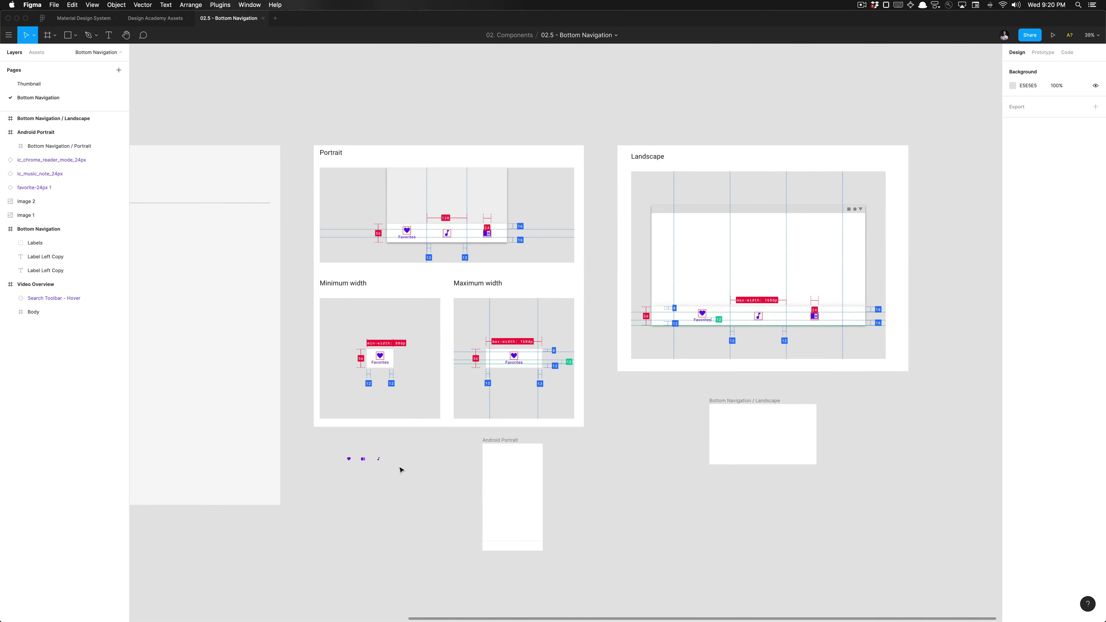
pyautogui.scroll(-2, 401, 470)
pyautogui.scroll(-1, 401, 470)
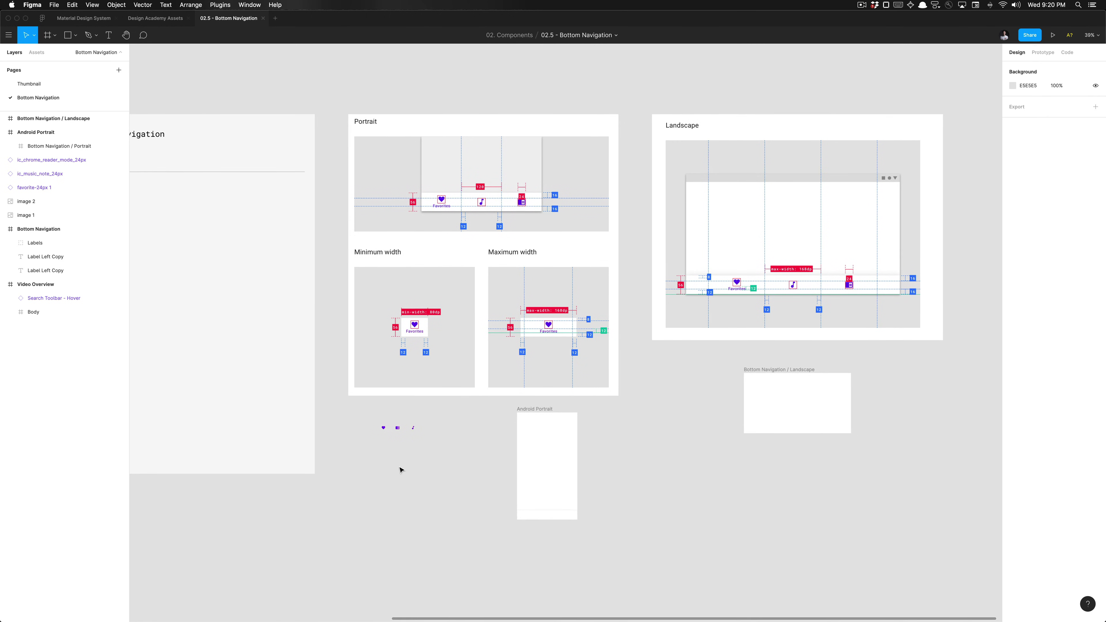
pyautogui.scroll(3, 435, 314)
pyautogui.moveTo(349, 457); pyautogui.dragTo(483, 523)
pyautogui.moveTo(383, 488); pyautogui.dragTo(472, 535)
pyautogui.click(475, 485)
# - Select all three icons inside the bar, including the music-note icon
pyautogui.scroll(-3, 474, 484)
pyautogui.hscroll(2, 448, 401)
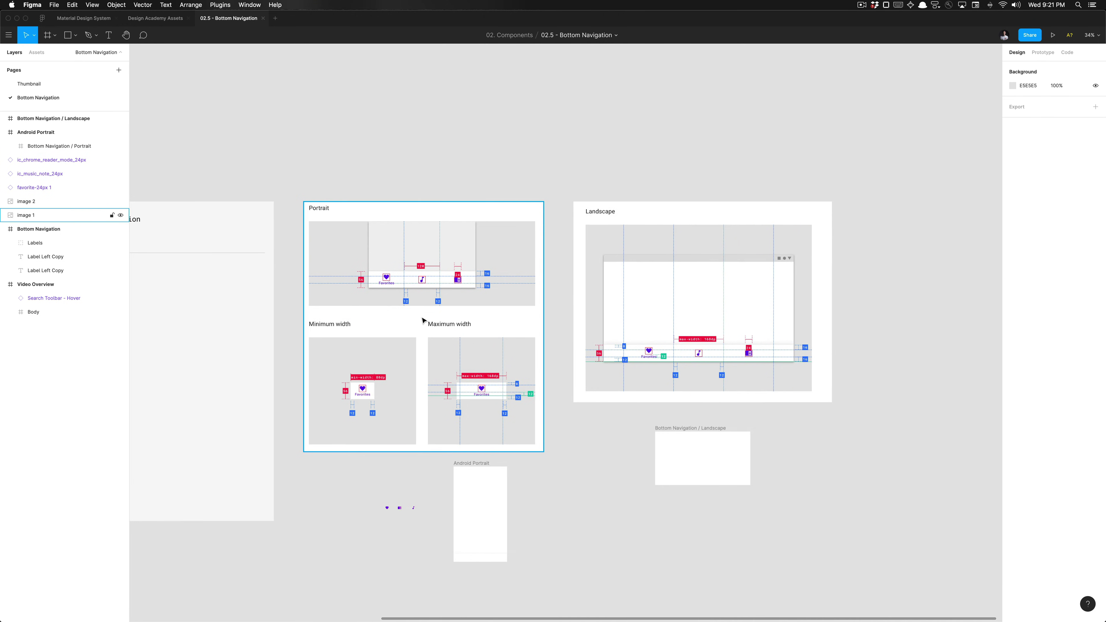
pyautogui.scroll(4, 423, 321)
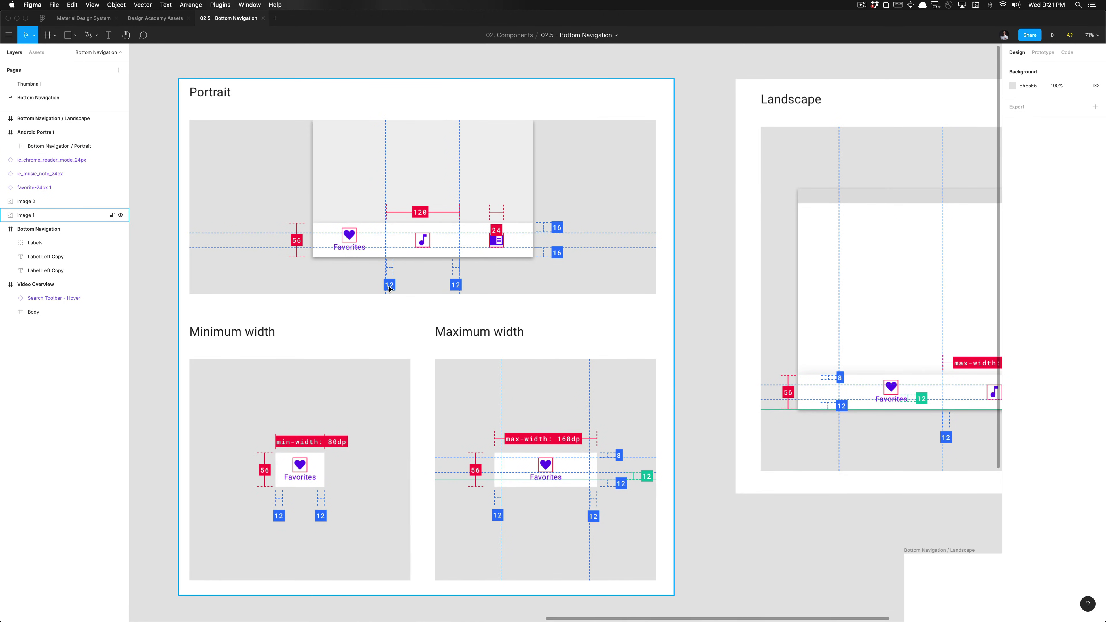
pyautogui.scroll(-2, 398, 285)
pyautogui.scroll(4, 401, 285)
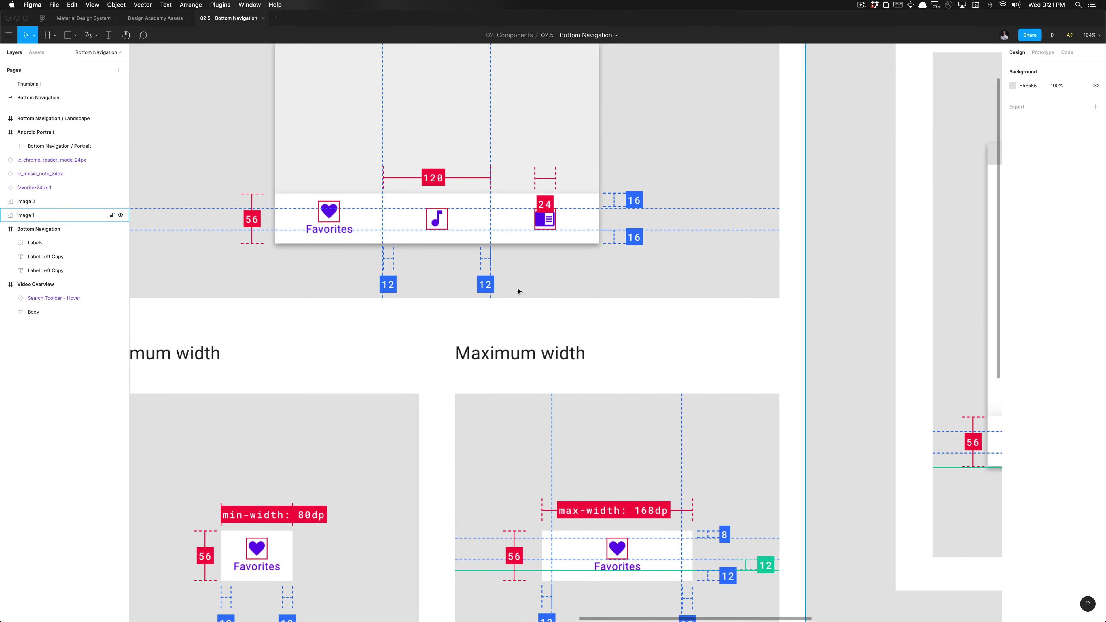
pyautogui.scroll(-5, 519, 291)
pyautogui.scroll(-5, 519, 291)
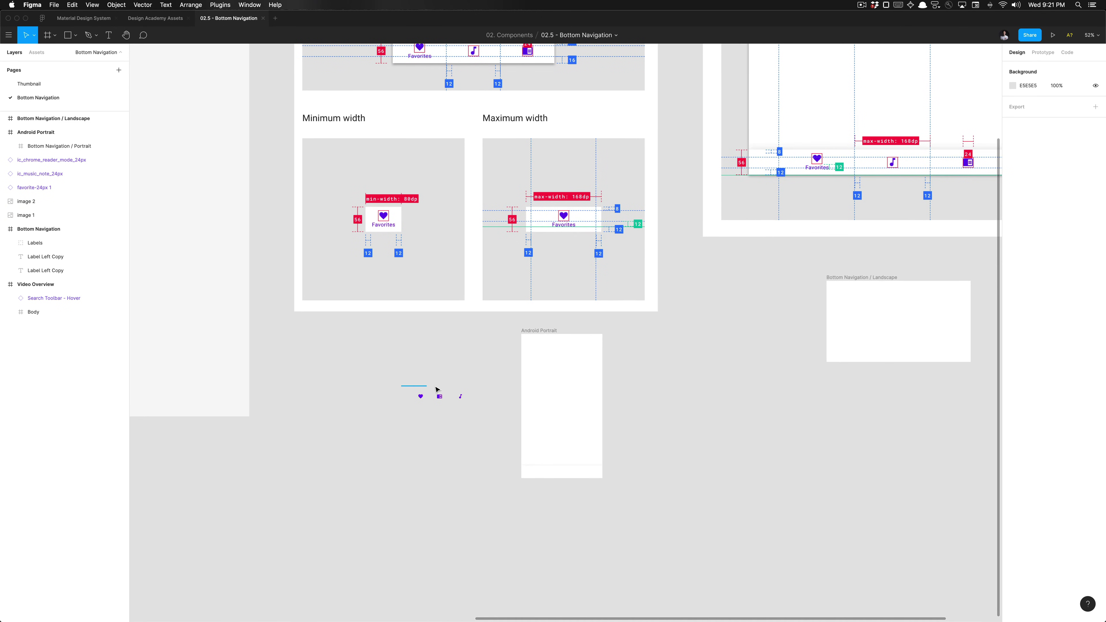
pyautogui.moveTo(439, 390); pyautogui.dragTo(458, 396)
pyautogui.scroll(3, 526, 132)
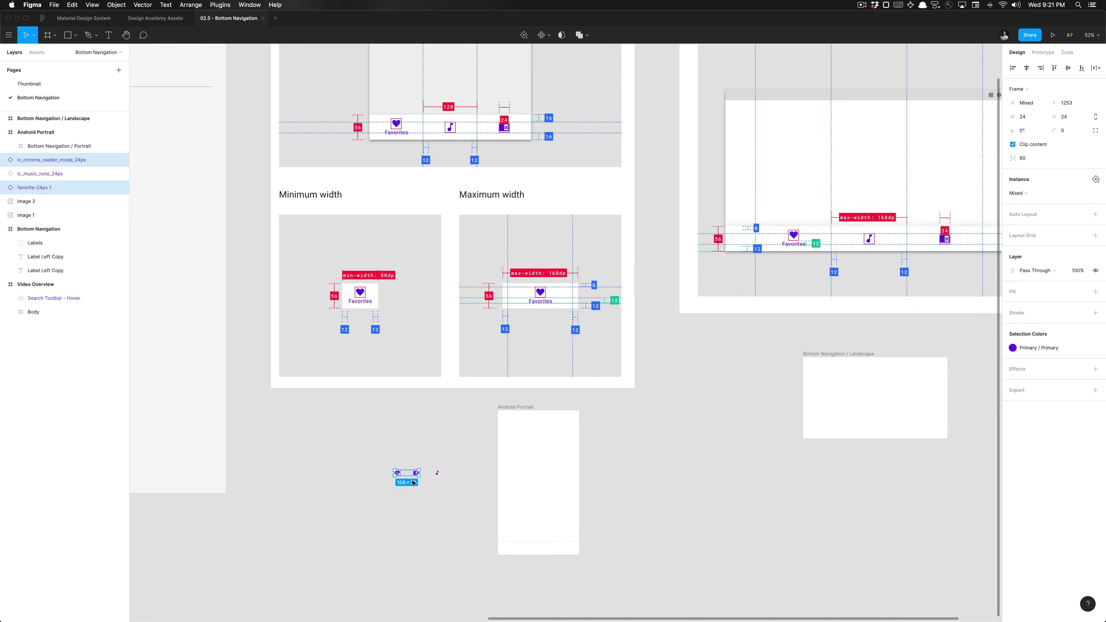
pyautogui.moveTo(453, 479); pyautogui.dragTo(535, 550)
pyautogui.scroll(5, 535, 551)
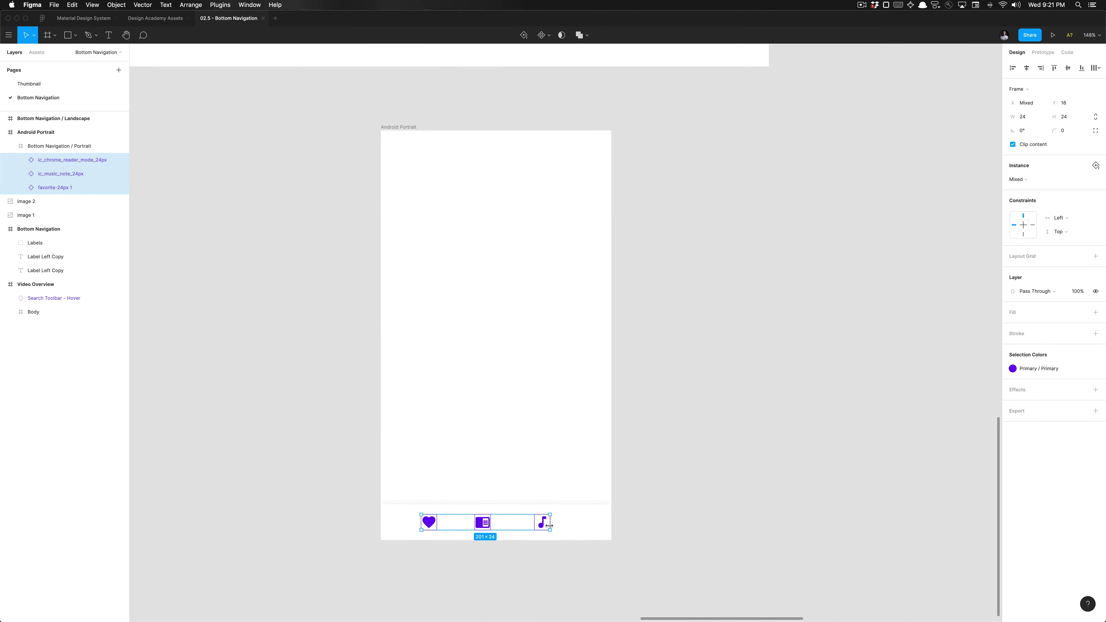
# - Space the three icons evenly with Tidy Up and shift them 16 px right
pyautogui.hotkey('ctrl', 'alt', 't')
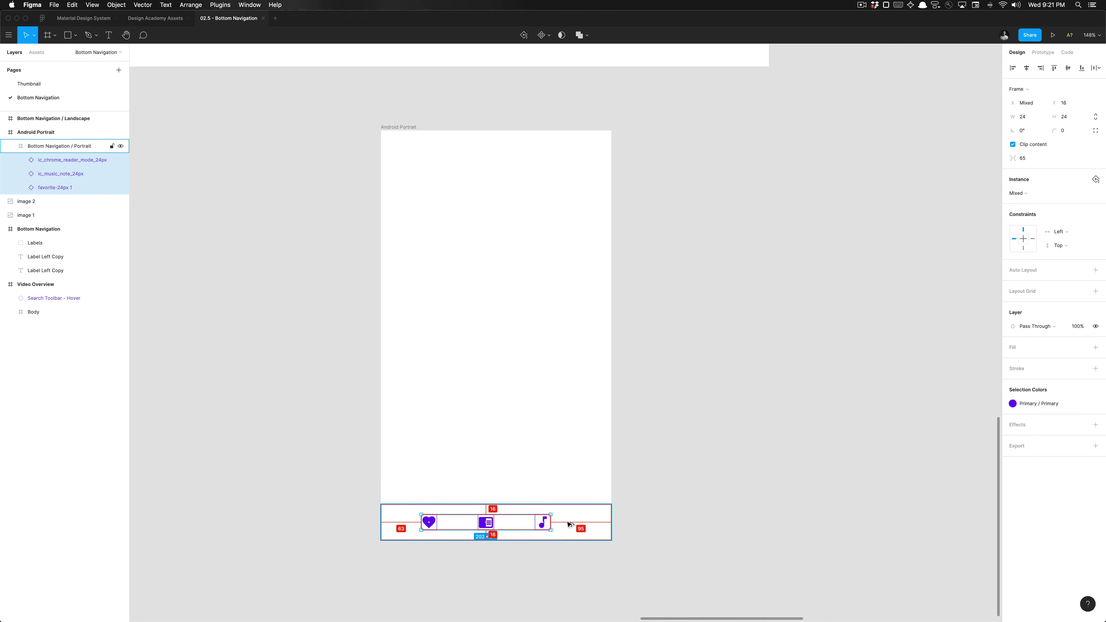
pyautogui.press('super+g')
pyautogui.moveTo(568, 524); pyautogui.dragTo(579, 521)
pyautogui.press('super+shift+g')
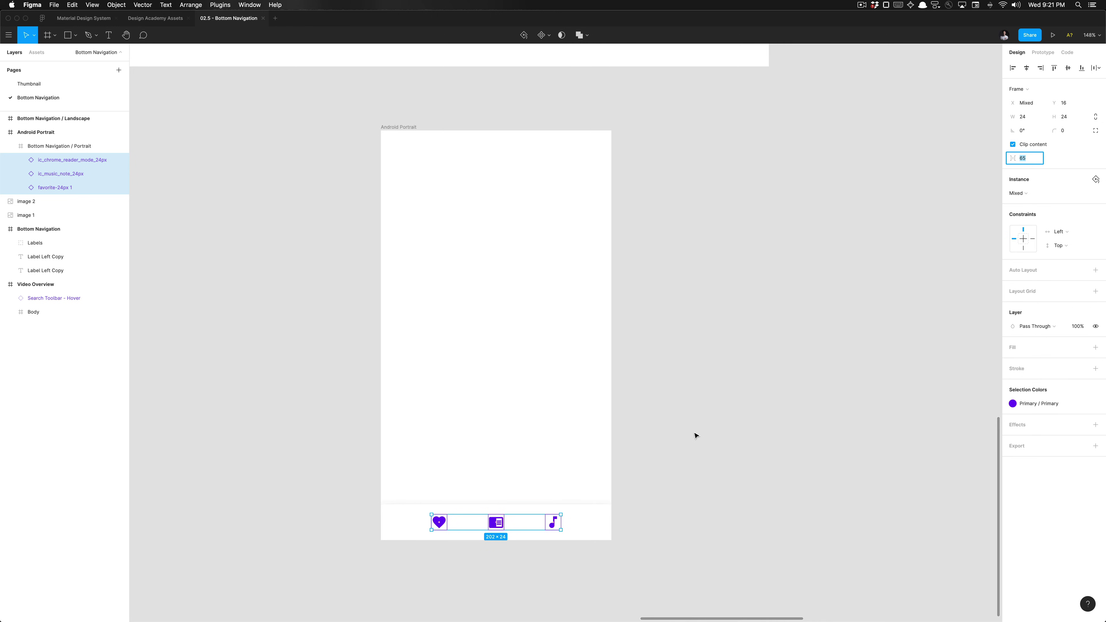
pyautogui.click(501, 575)
pyautogui.scroll(-5, 439, 523)
pyautogui.scroll(5, 326, 414)
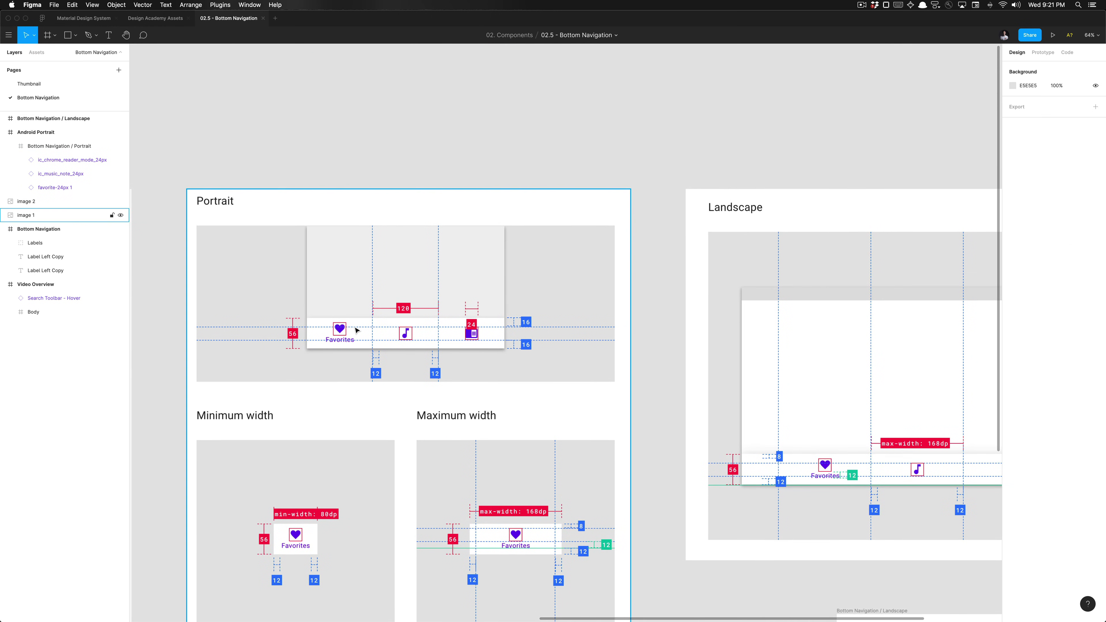
pyautogui.scroll(8, 326, 415)
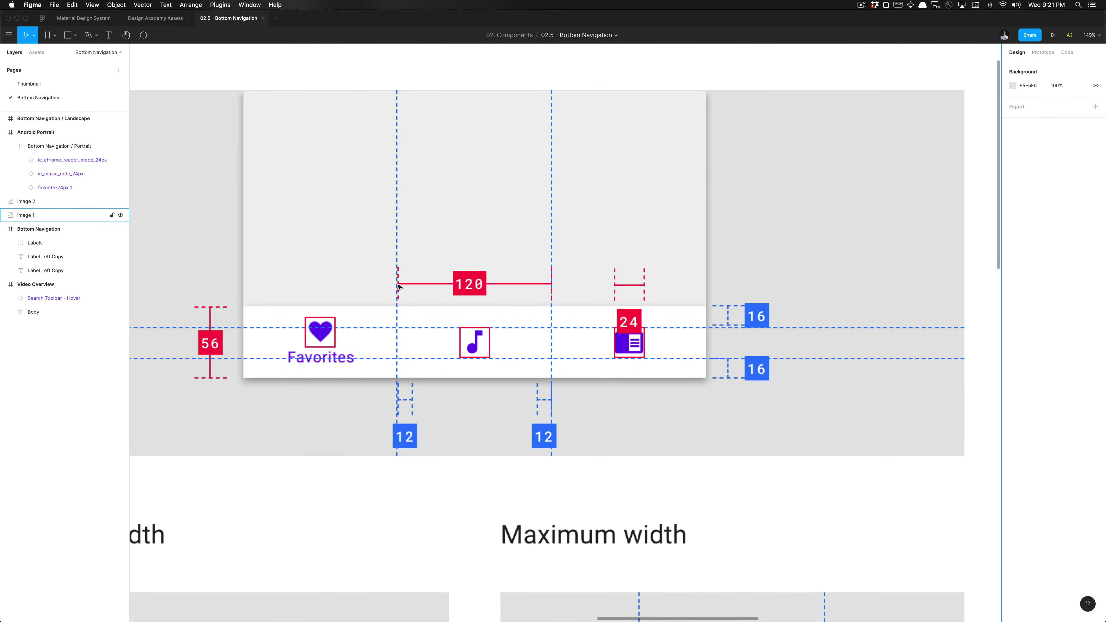
pyautogui.scroll(-8, 448, 330)
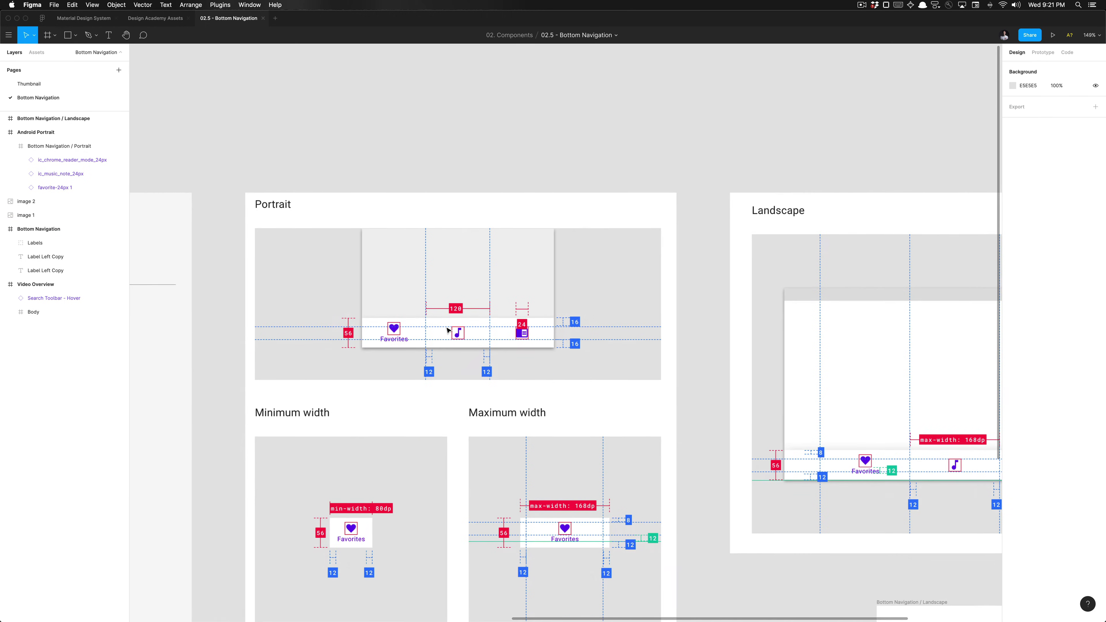
pyautogui.scroll(-3, 444, 328)
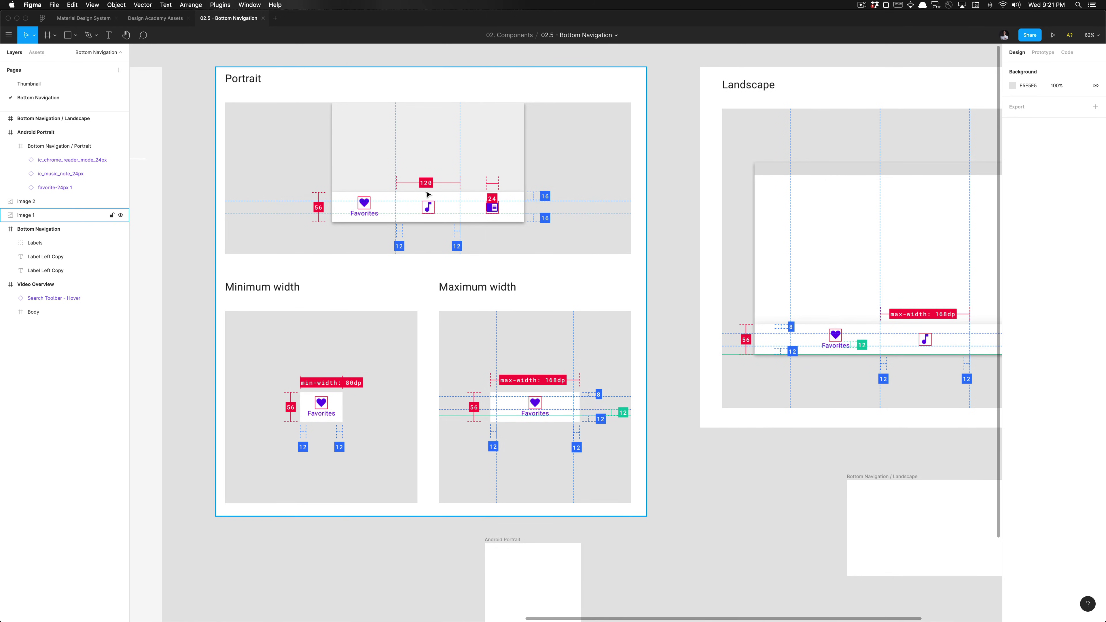
pyautogui.scroll(-5, 436, 217)
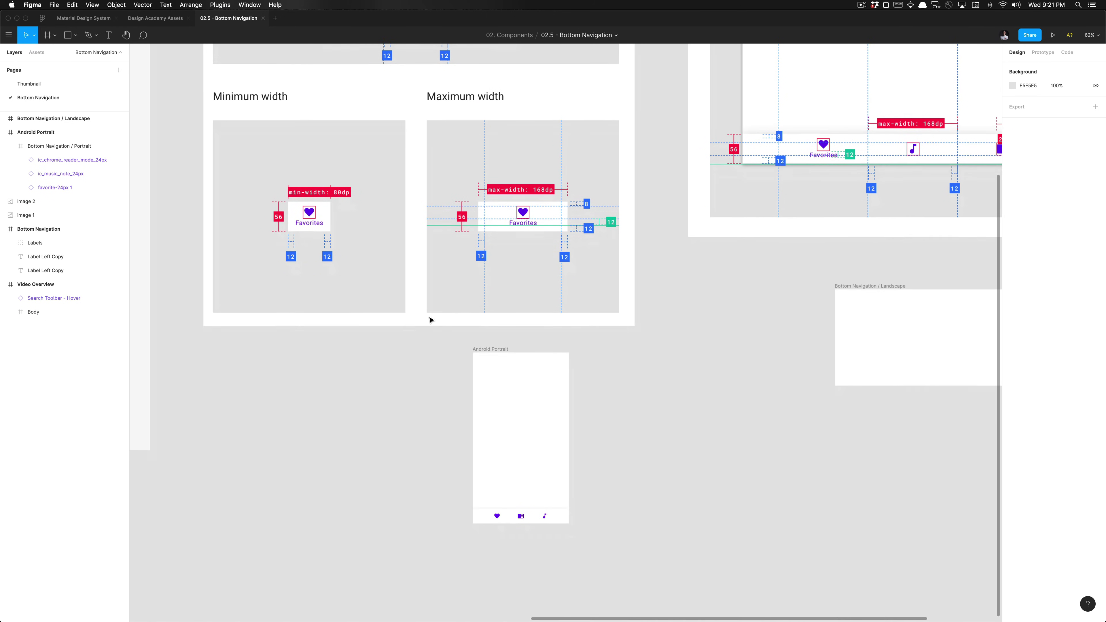
pyautogui.scroll(8, 431, 320)
pyautogui.scroll(10, 429, 319)
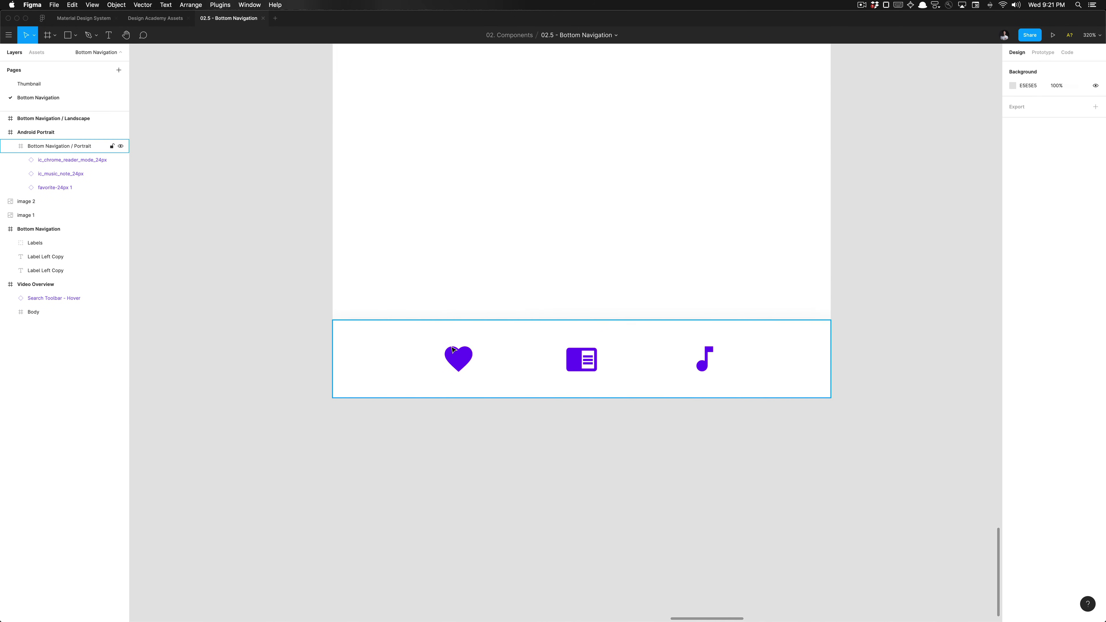
pyautogui.click(461, 360)
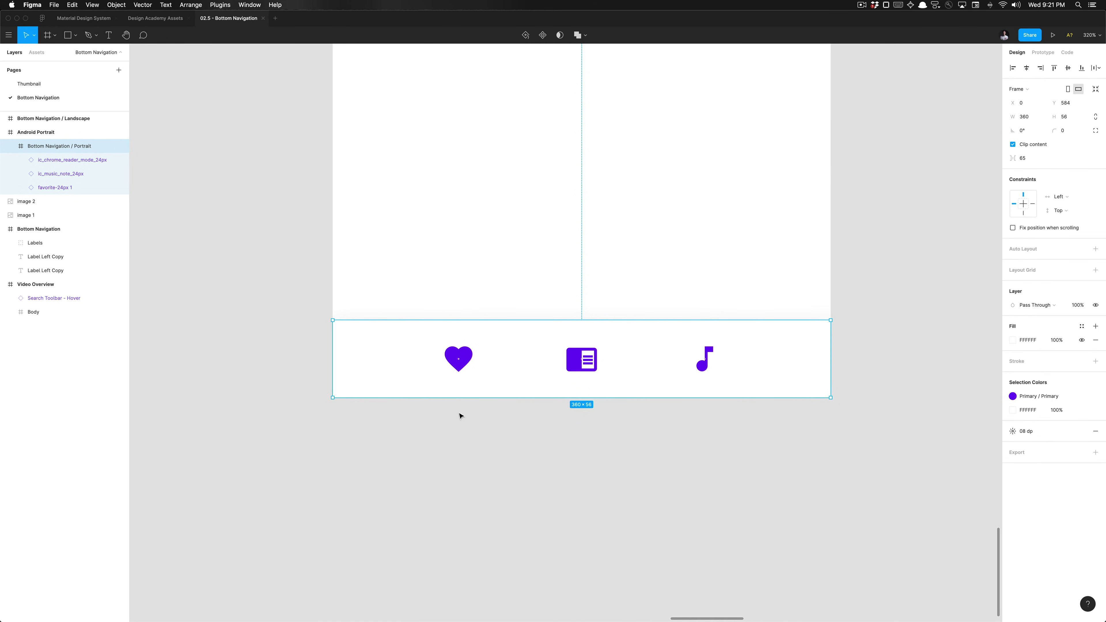
# - Wrap the heart icon in a 120×56 frame aligned to the bar's left and top edges
pyautogui.doubleClick(466, 359)
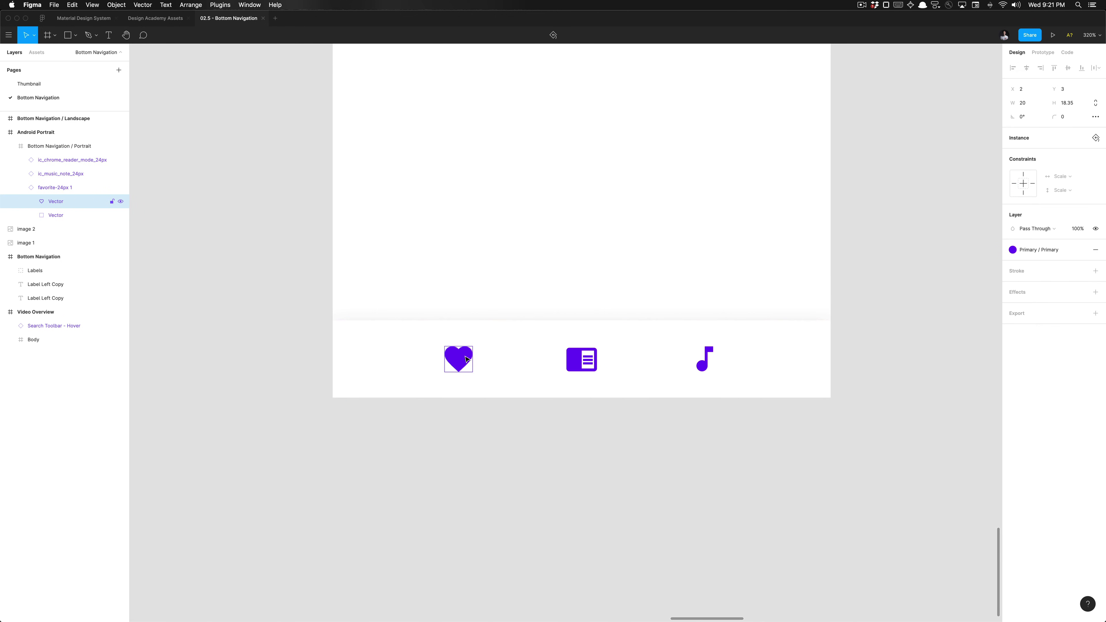
pyautogui.press('Escape')
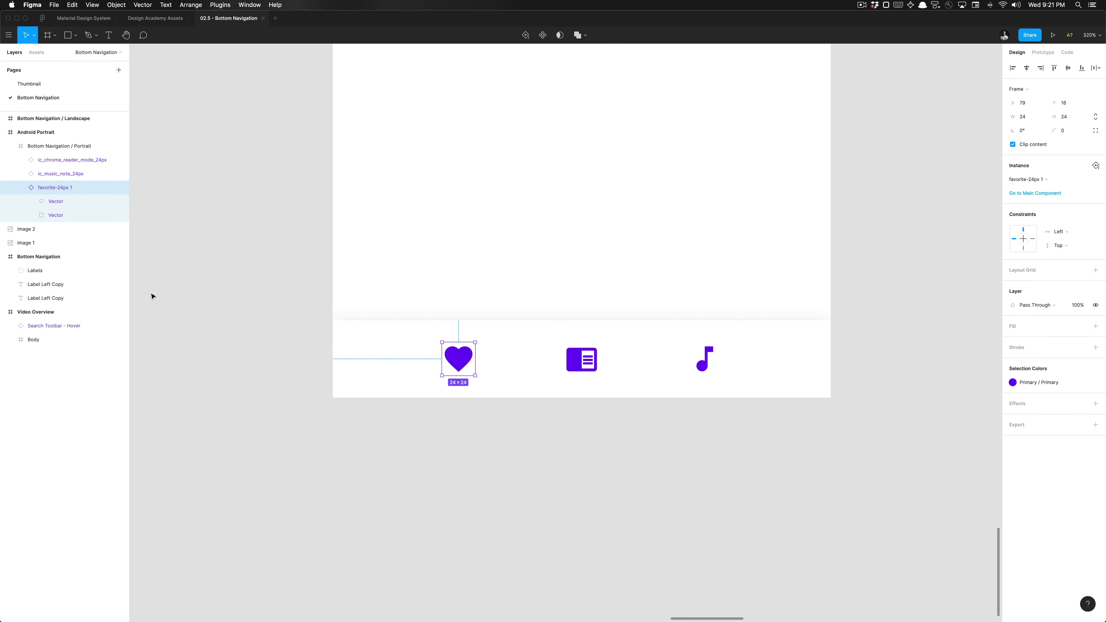
pyautogui.press('super+alt+b')
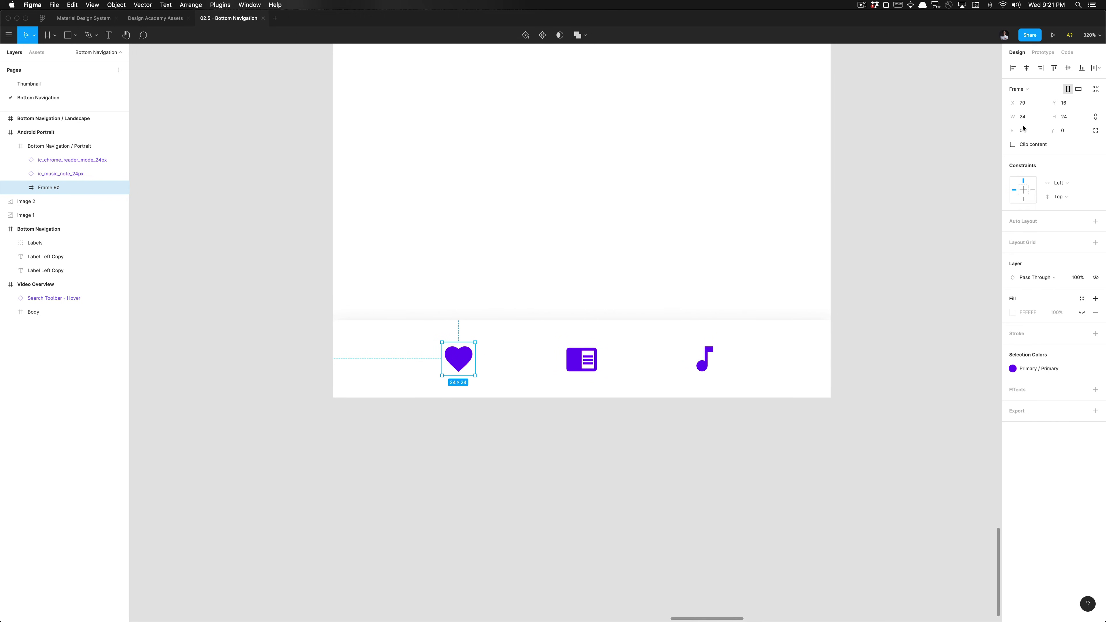
pyautogui.click(1033, 118)
pyautogui.write('120')
pyautogui.press('Tab')
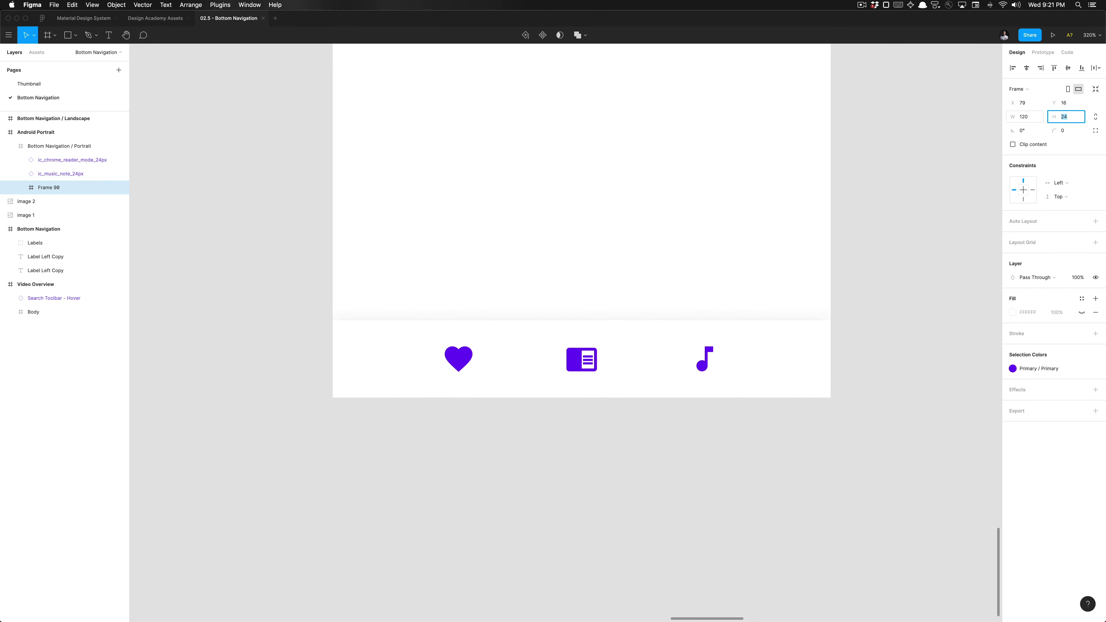
pyautogui.write('56')
pyautogui.press('Return')
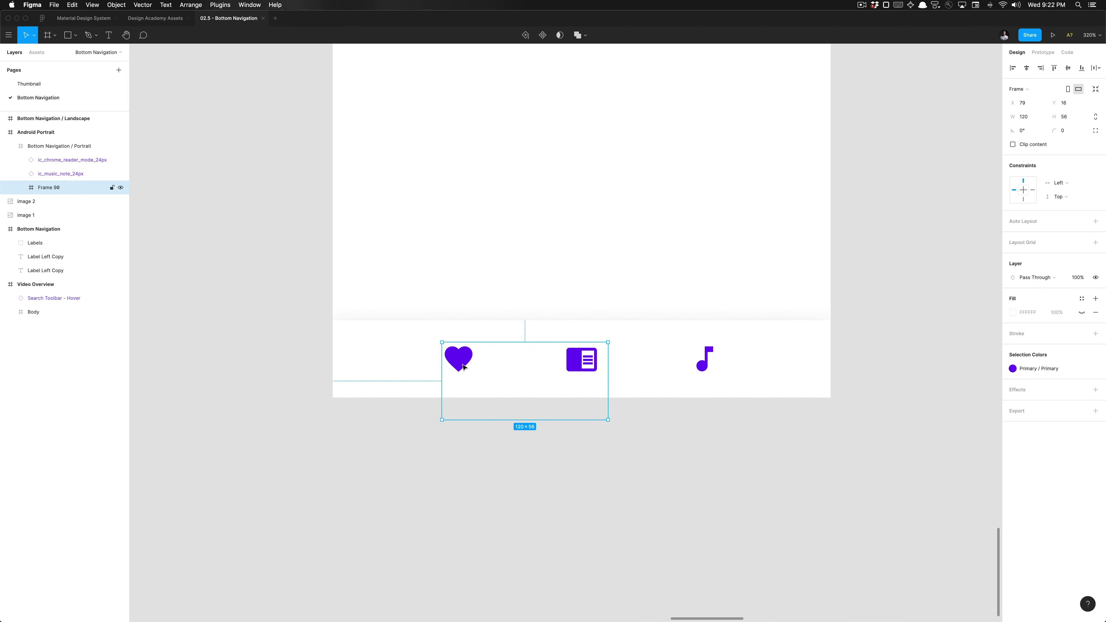
pyautogui.hotkey('alt', 'a')
pyautogui.hotkey('alt', 'w')
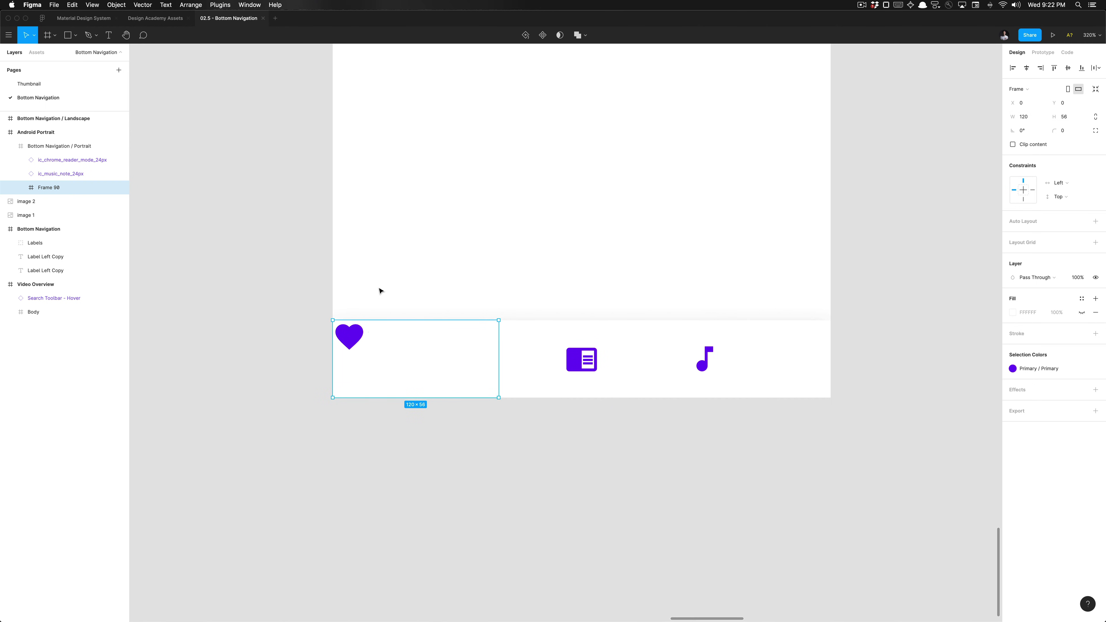
# - Centre the heart icon horizontally and vertically inside its 120×56 frame
pyautogui.doubleClick(353, 340)
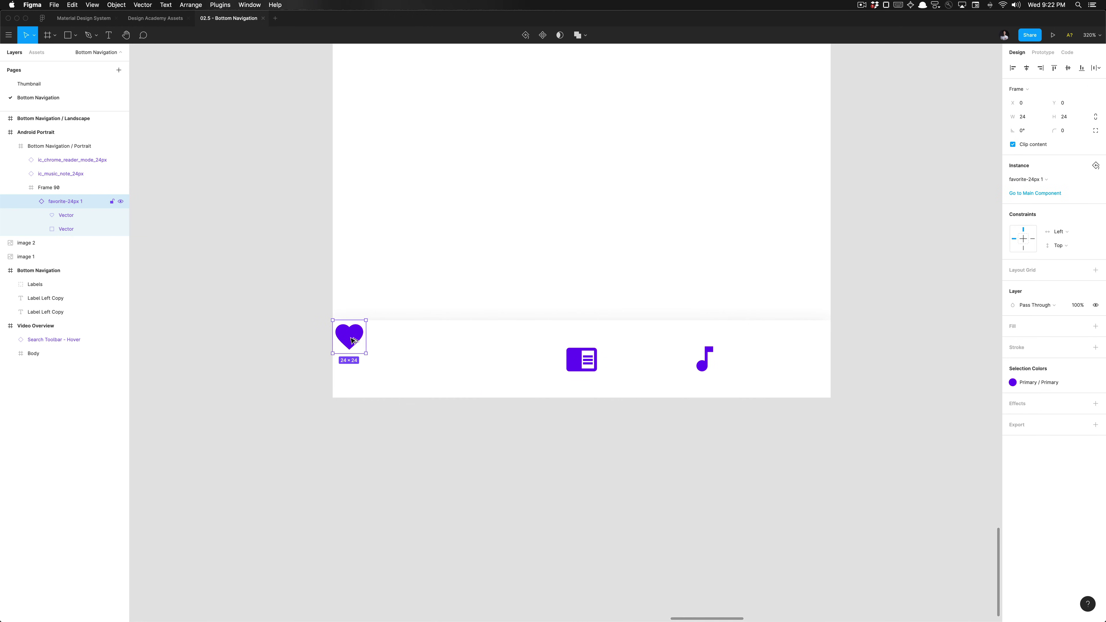
pyautogui.hotkey('alt', 'h')
pyautogui.hotkey('alt', 'v')
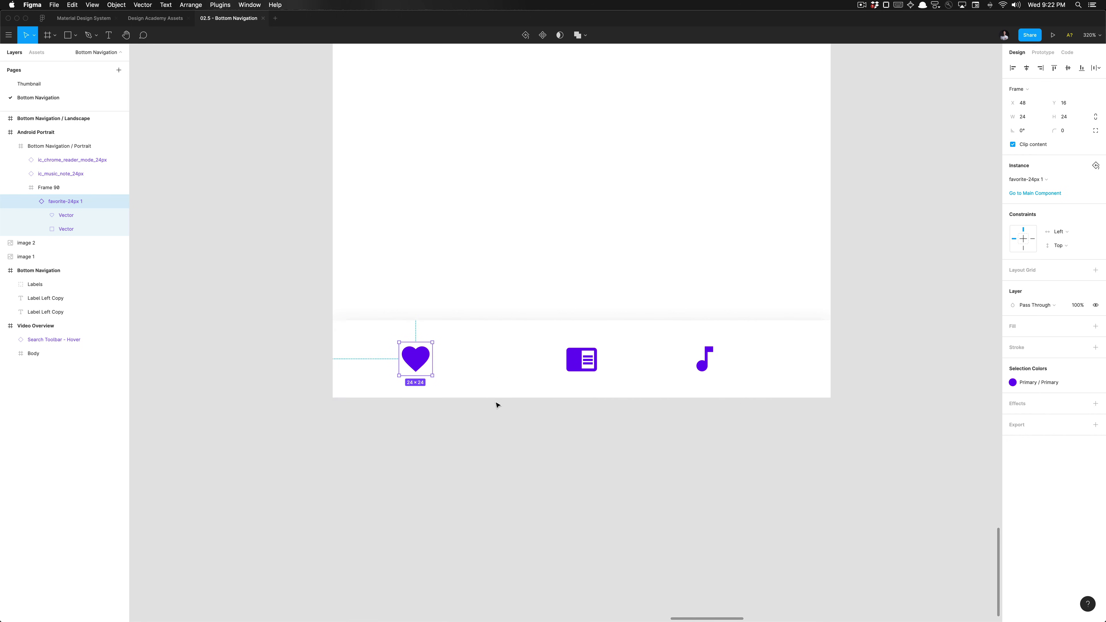
pyautogui.press('Escape')
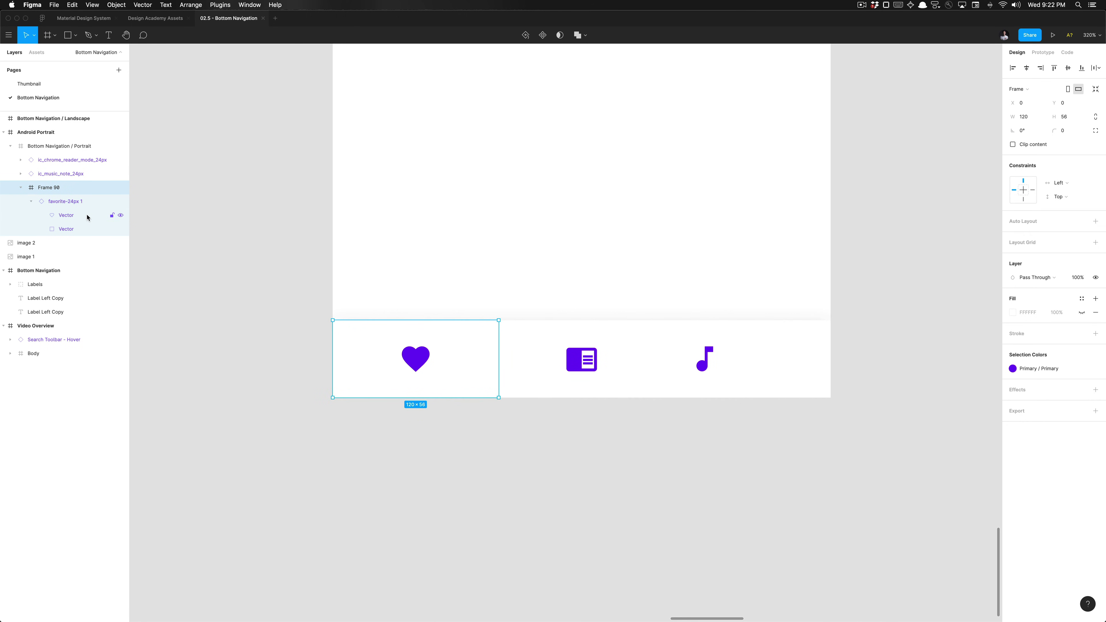
# - Remove the 120×56 helper frame around the heart icon, keeping the icon in place
pyautogui.click(587, 365)
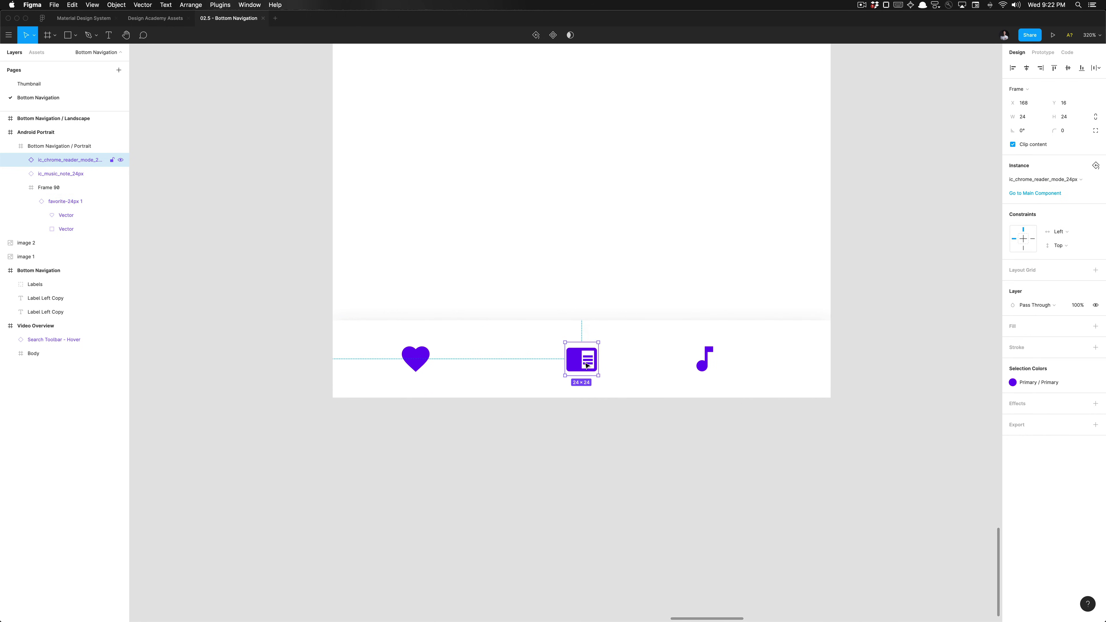
pyautogui.click(436, 363)
pyautogui.click(574, 363)
pyautogui.click(430, 377)
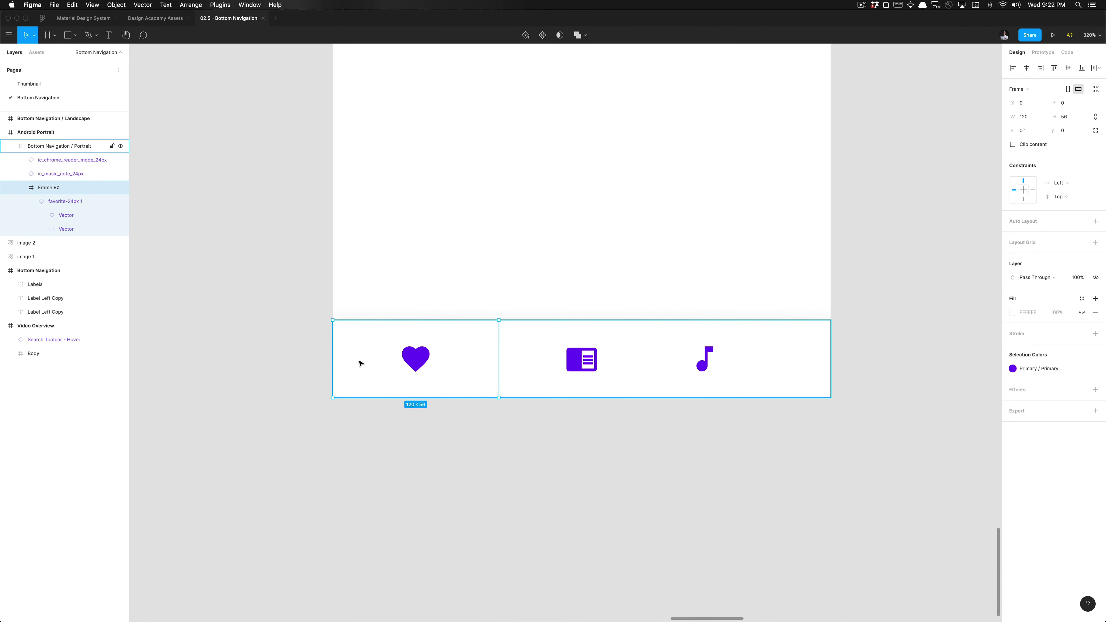
pyautogui.press('super+shift+g')
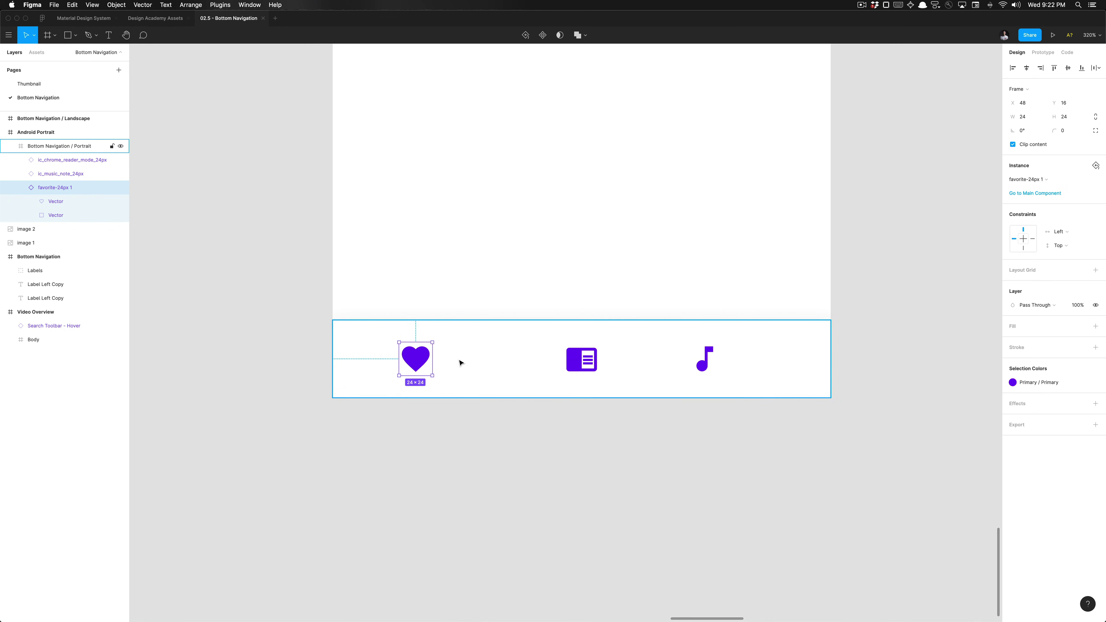
# - Wrap the reader icon in a new frame sized 120×56
pyautogui.scroll(3, 462, 388)
pyautogui.scroll(-3, 457, 388)
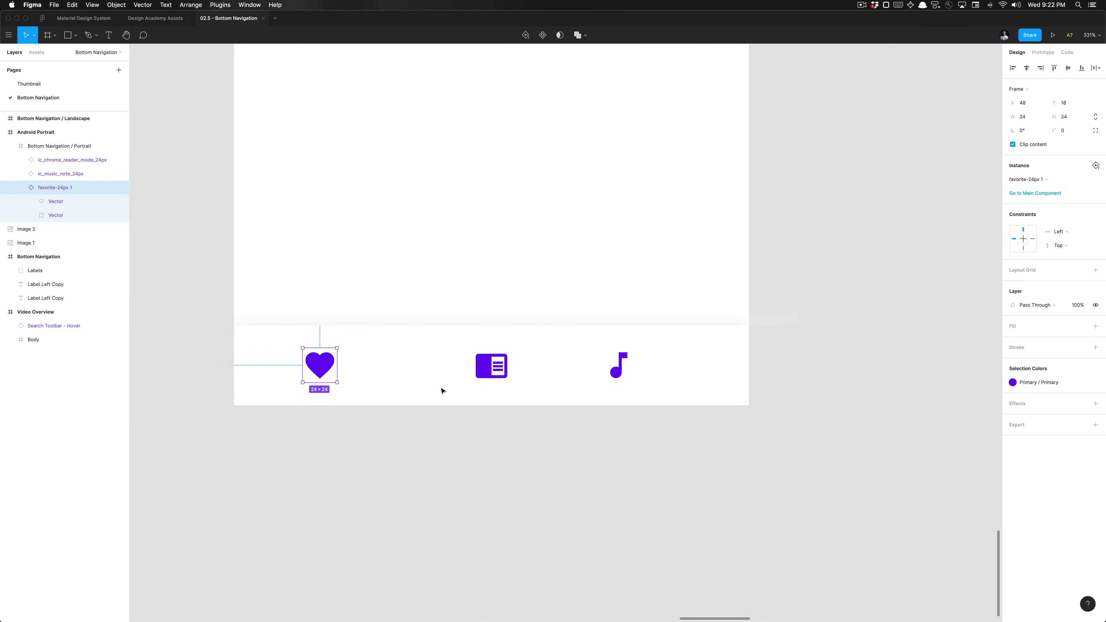
pyautogui.click(486, 365)
pyautogui.press('super+alt+g')
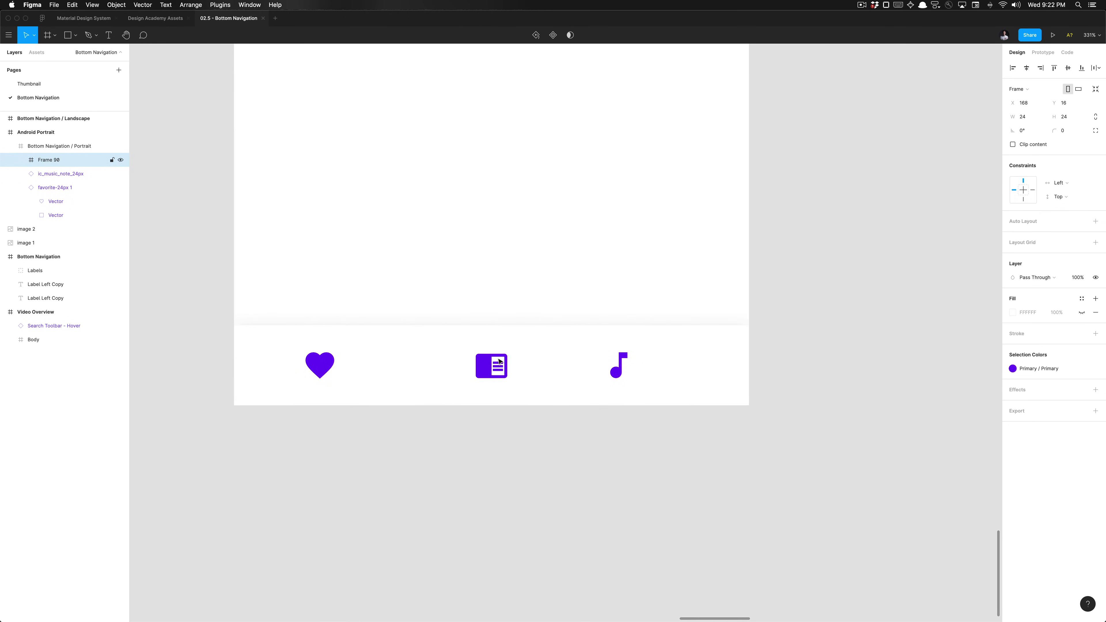
pyautogui.click(1028, 118)
pyautogui.write('120')
pyautogui.press('Return')
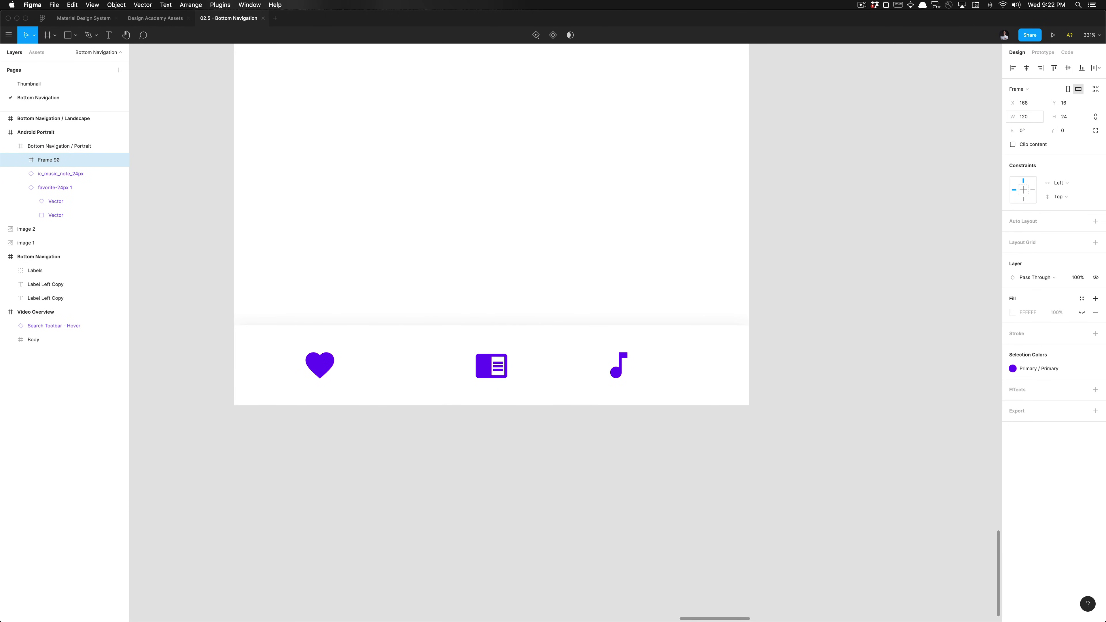
pyautogui.click(1068, 112)
pyautogui.write('56')
pyautogui.press('Return')
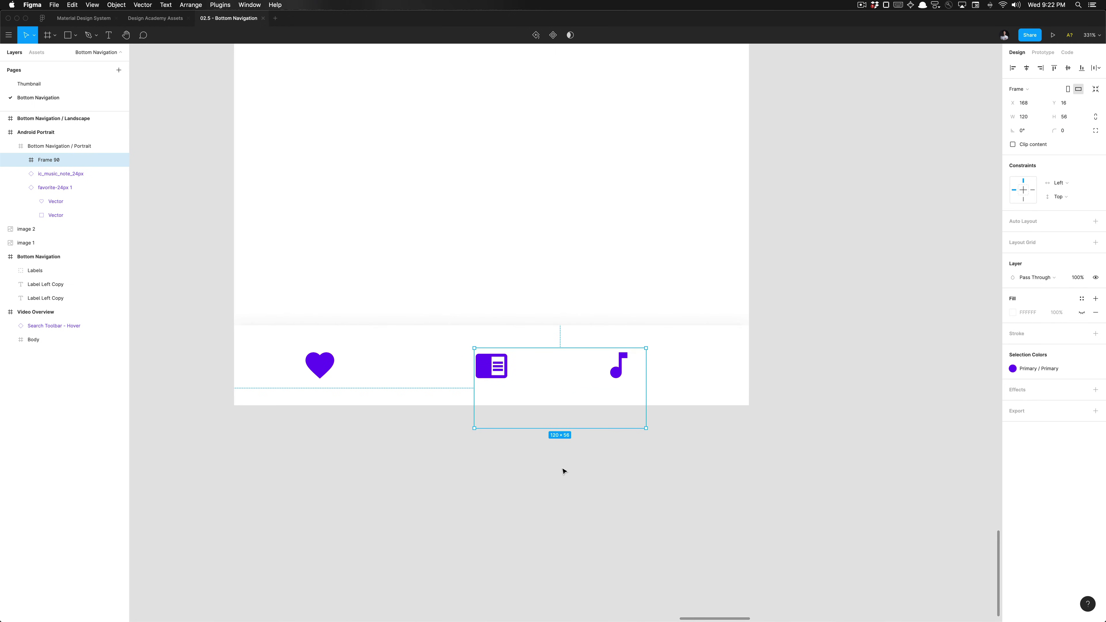
# - Move the reader frame to the bar's top edge at X 120 and centre the icon inside it
pyautogui.hotkey('alt', 'w')
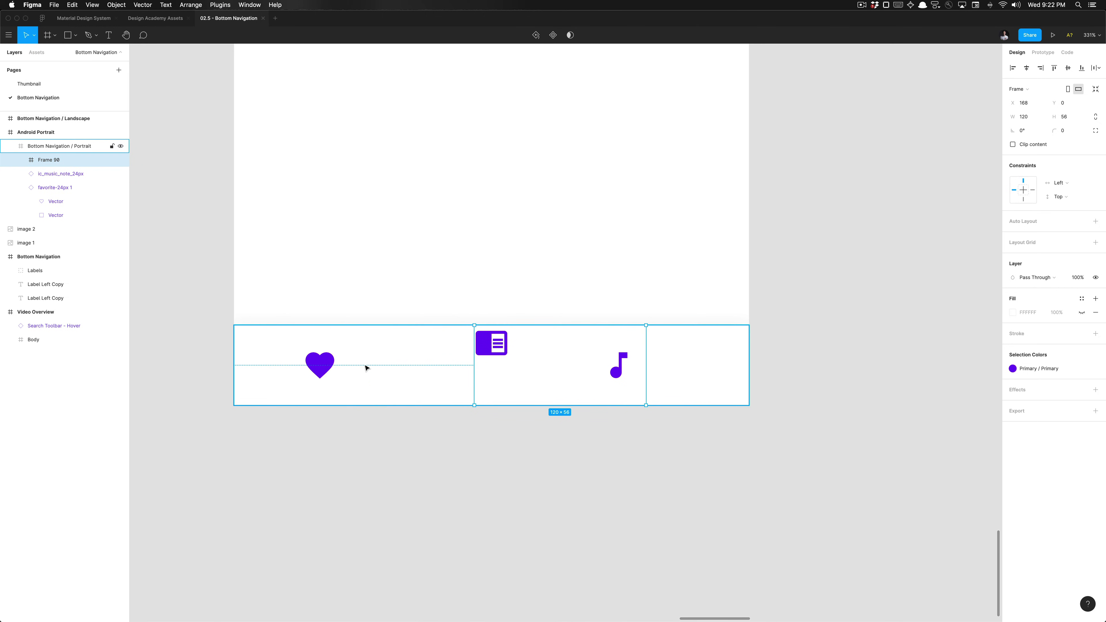
pyautogui.press('alt')
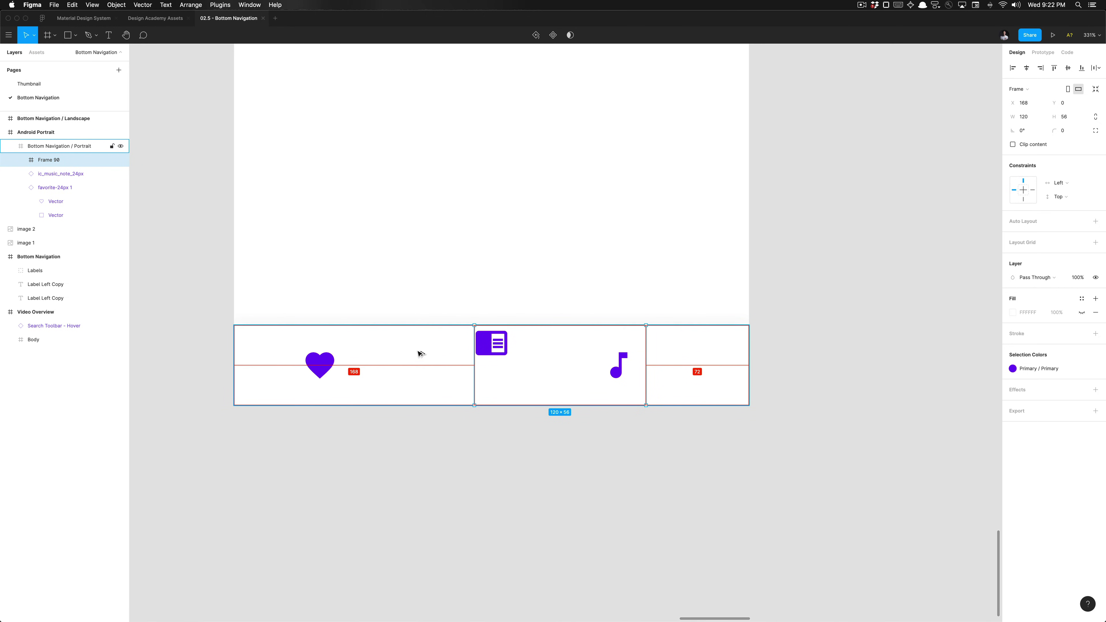
pyautogui.moveTo(489, 353); pyautogui.dragTo(419, 354)
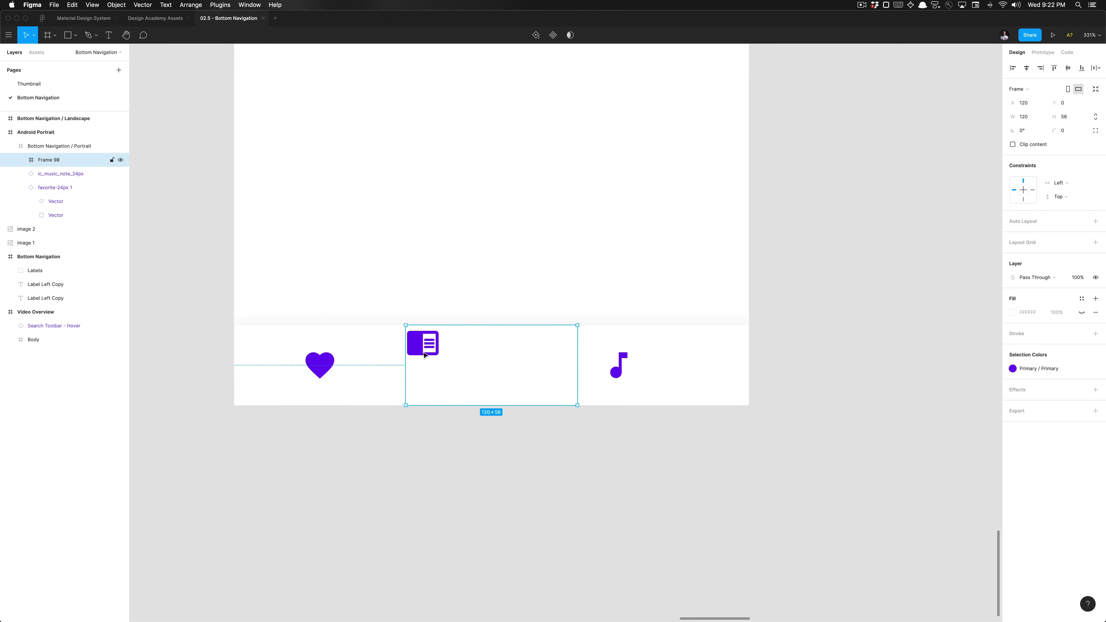
pyautogui.doubleClick(425, 356)
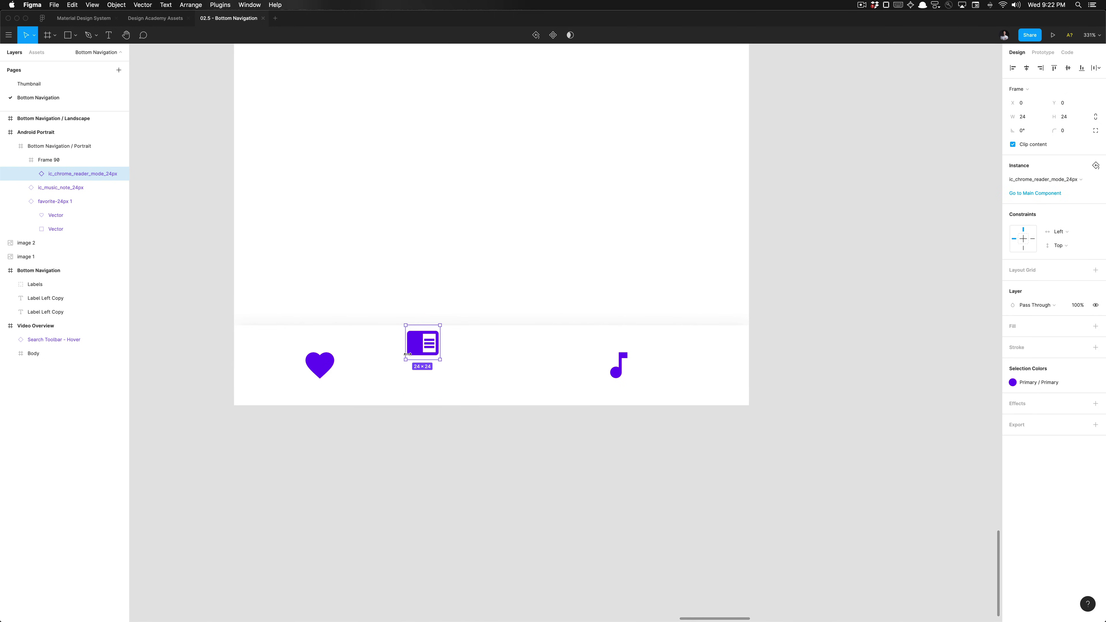
pyautogui.hotkey('alt', 'h')
pyautogui.hotkey('alt', 'v')
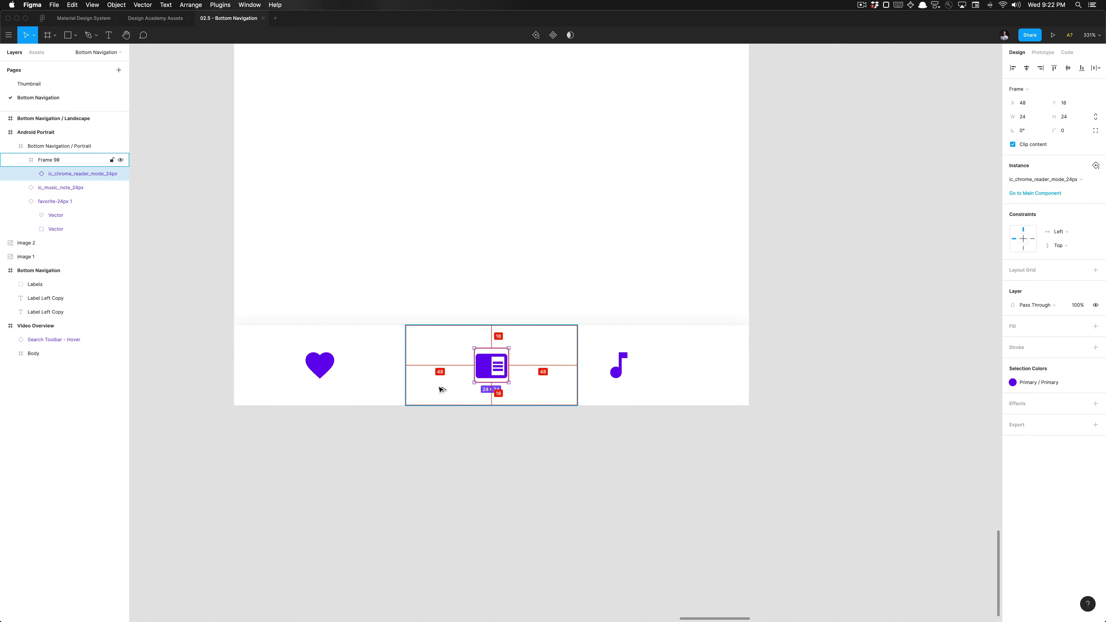
pyautogui.click(413, 369)
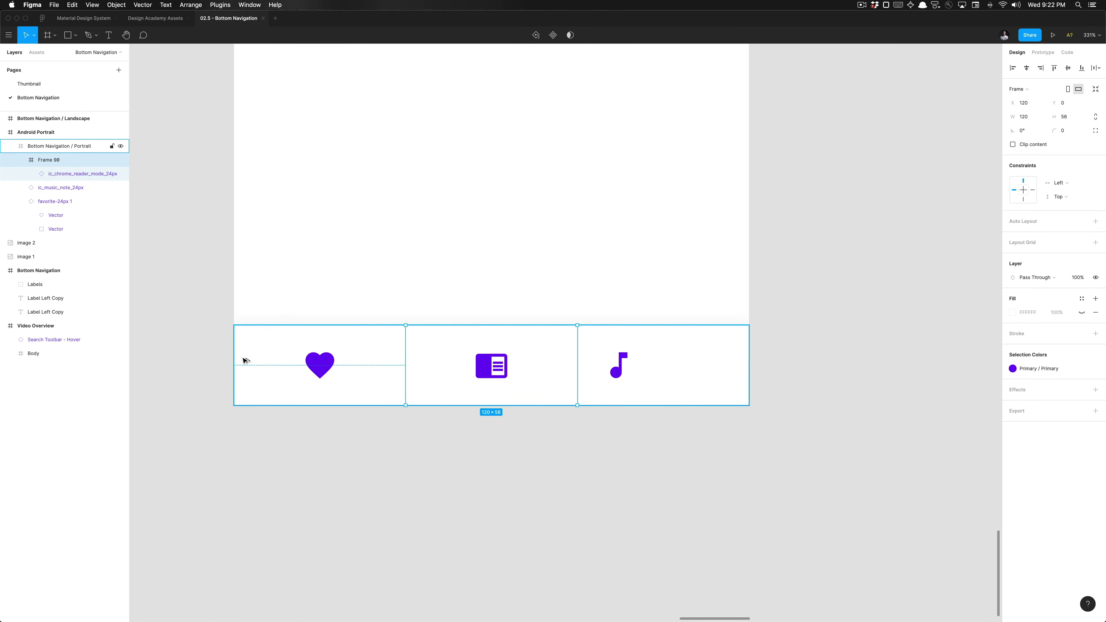
# - Remove the reader icon's wrapper frame so the icon sits directly in the bar
pyautogui.scroll(3, 244, 361)
pyautogui.scroll(-5, 257, 377)
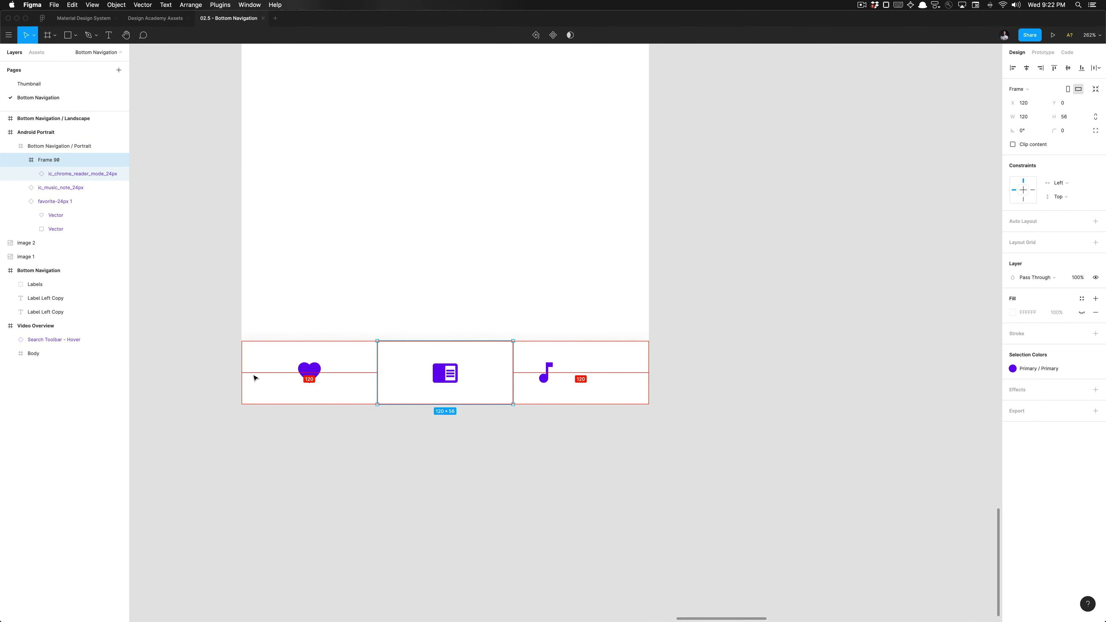
pyautogui.hscroll(2, 261, 378)
pyautogui.scroll(2, 324, 377)
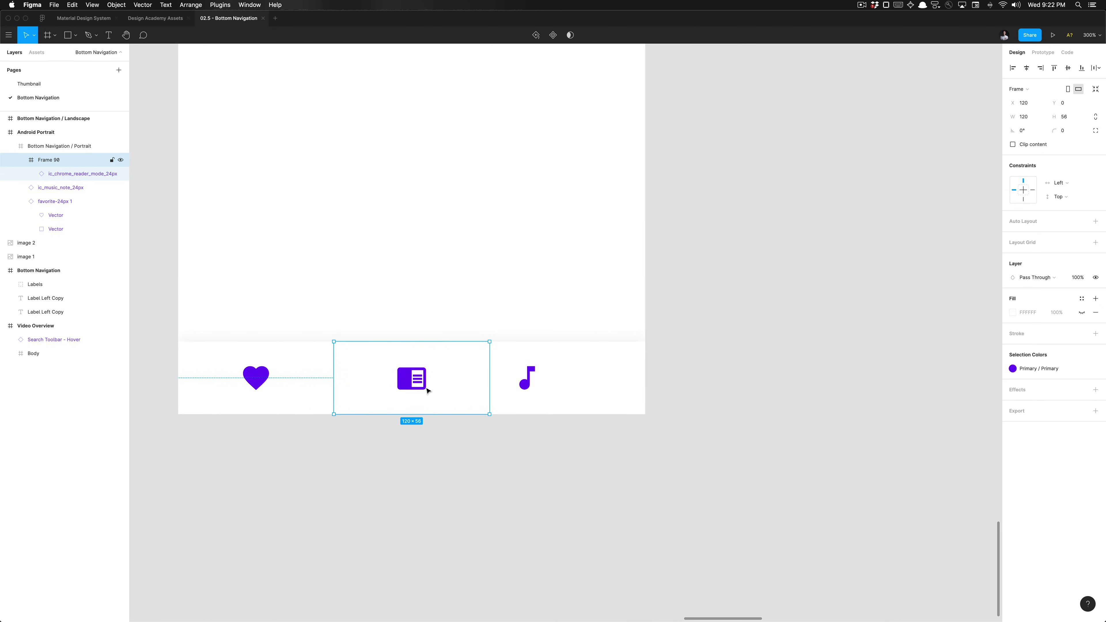
pyautogui.scroll(1, 409, 385)
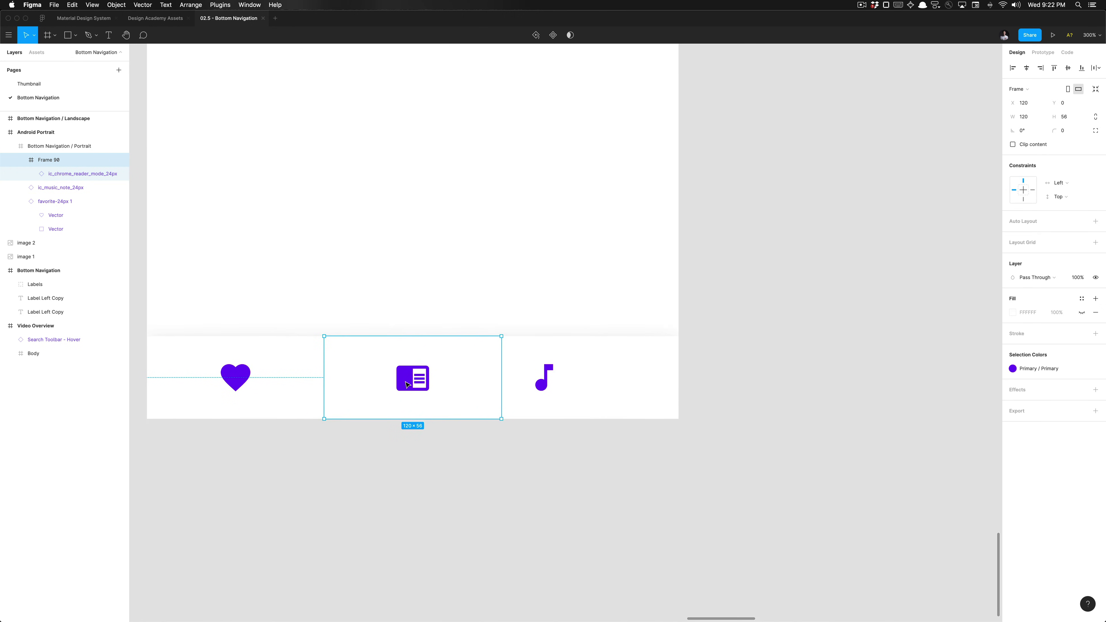
pyautogui.doubleClick(408, 384)
pyautogui.click(391, 354)
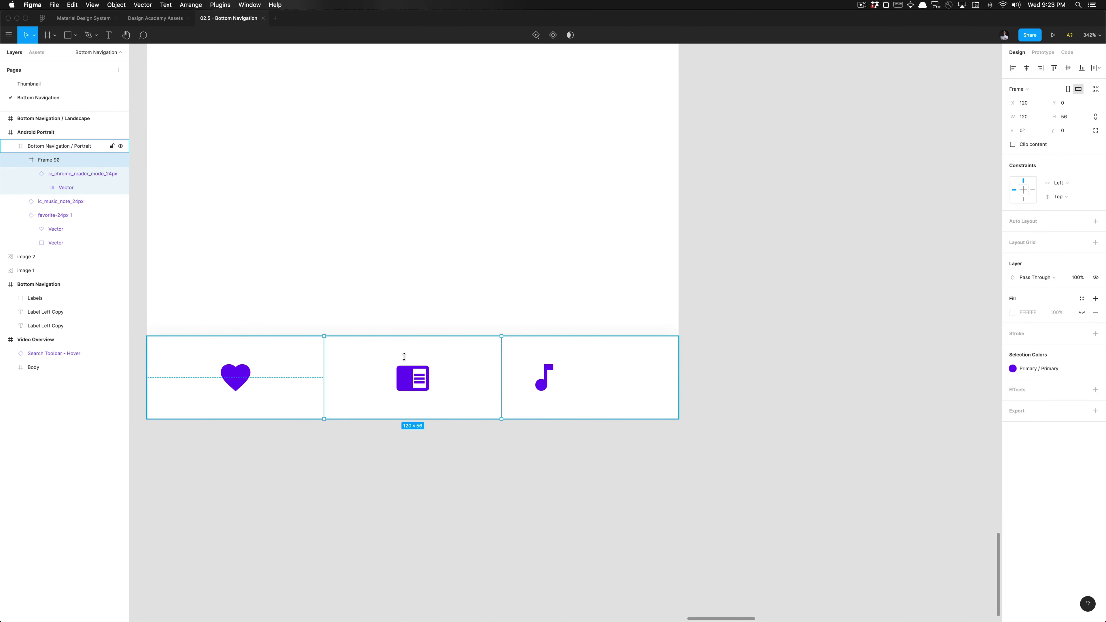
pyautogui.press('shift+super+g')
# - Shift the music-note icon right to X 288
pyautogui.click(541, 382)
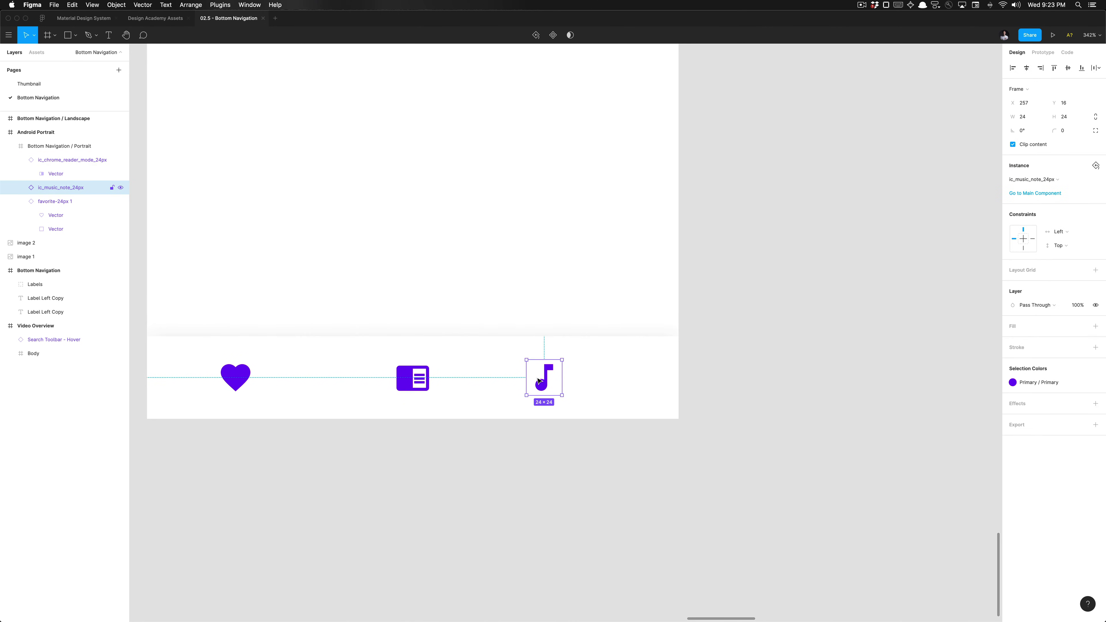
pyautogui.moveTo(540, 383); pyautogui.dragTo(585, 379)
pyautogui.scroll(-5, 638, 373)
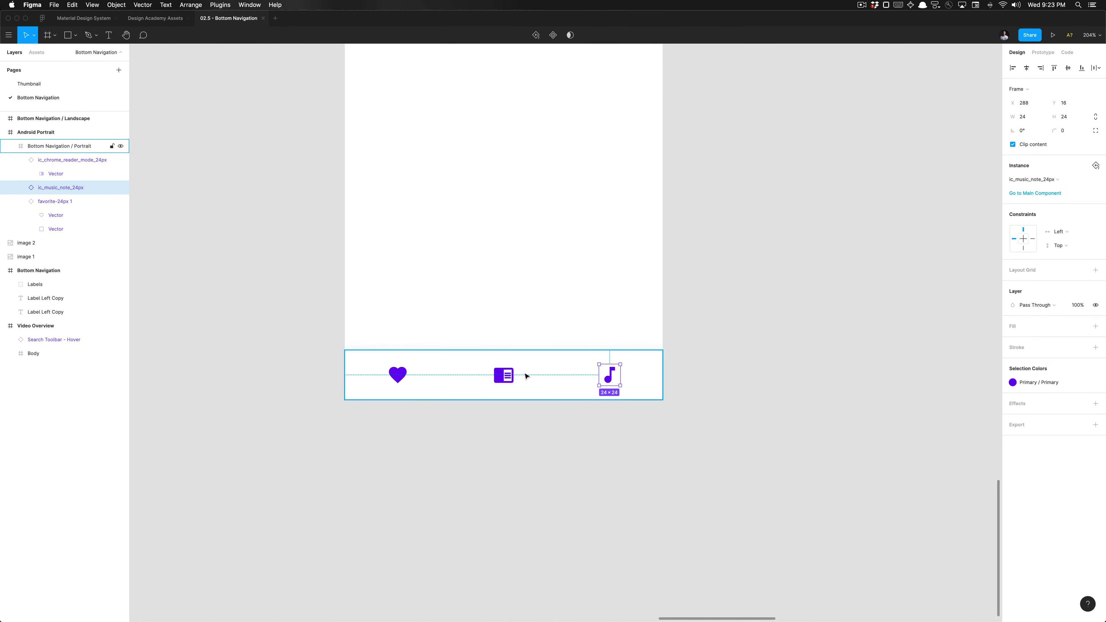
pyautogui.scroll(3, 578, 382)
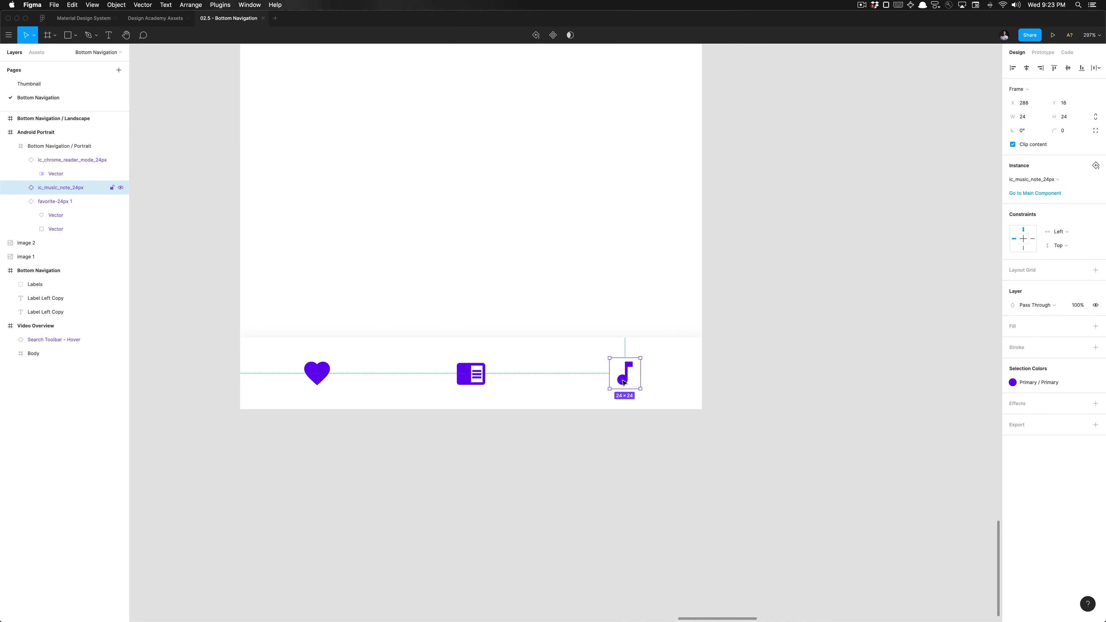
# - Wrap the music note in a 120×56 frame aligned to the bar's right and top edges
pyautogui.press('super+alt+g')
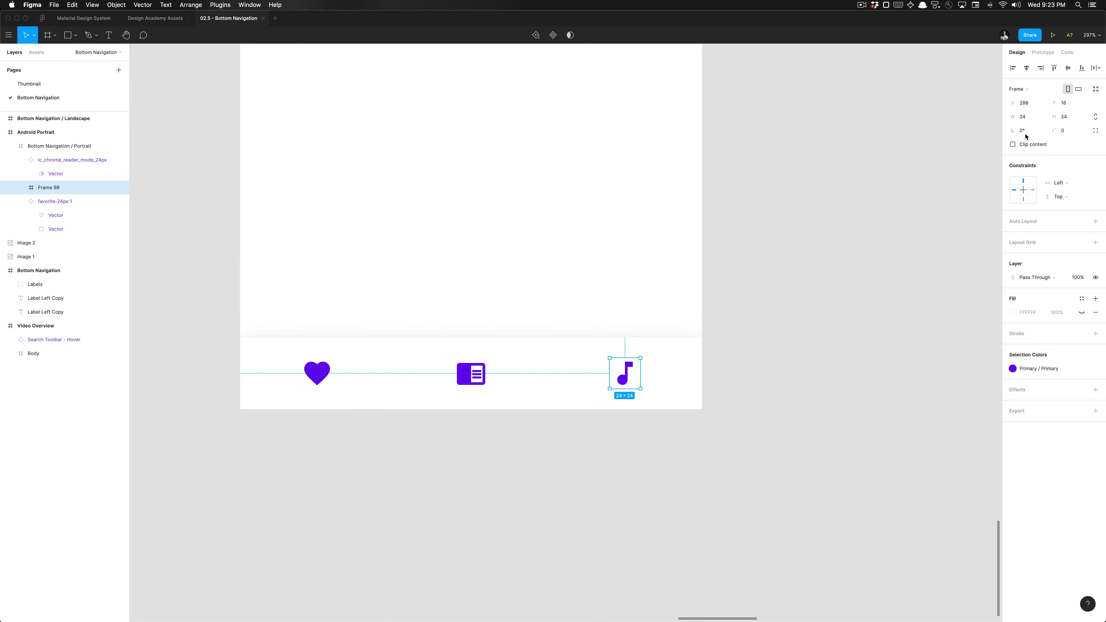
pyautogui.click(1029, 115)
pyautogui.write('120')
pyautogui.press('Tab')
pyautogui.write('56')
pyautogui.press('Return')
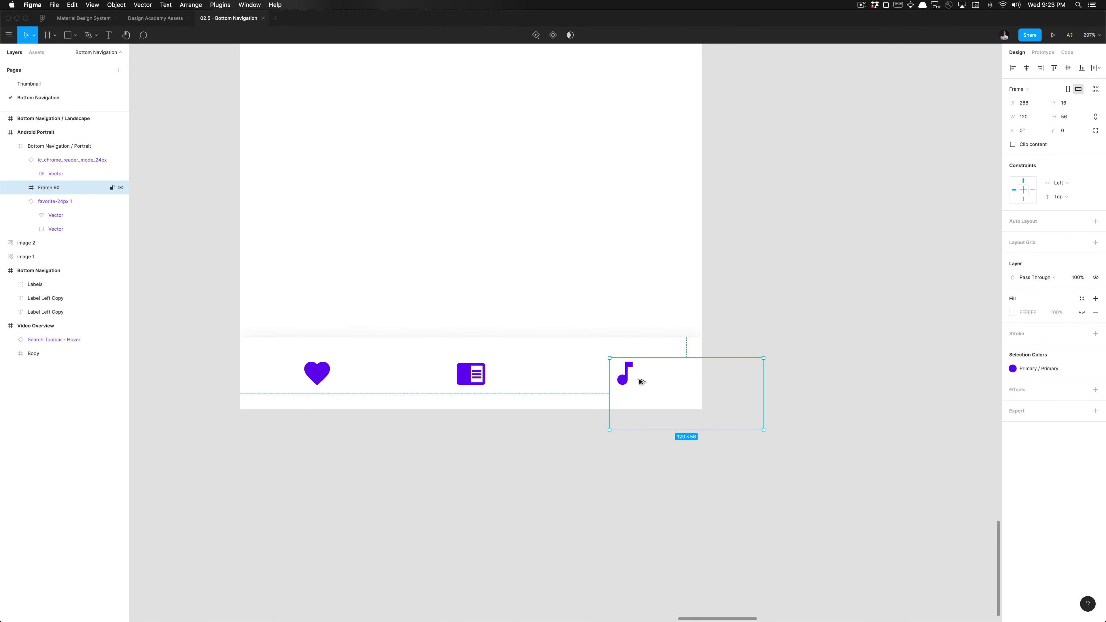
pyautogui.hotkey('alt', 'd')
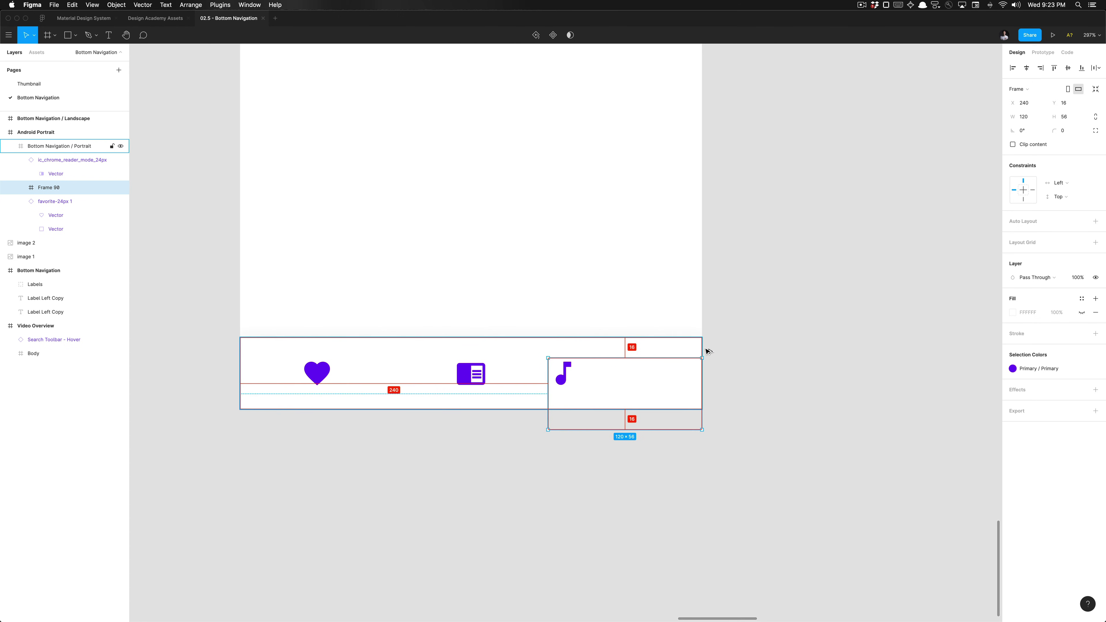
pyautogui.hotkey('alt', 'w')
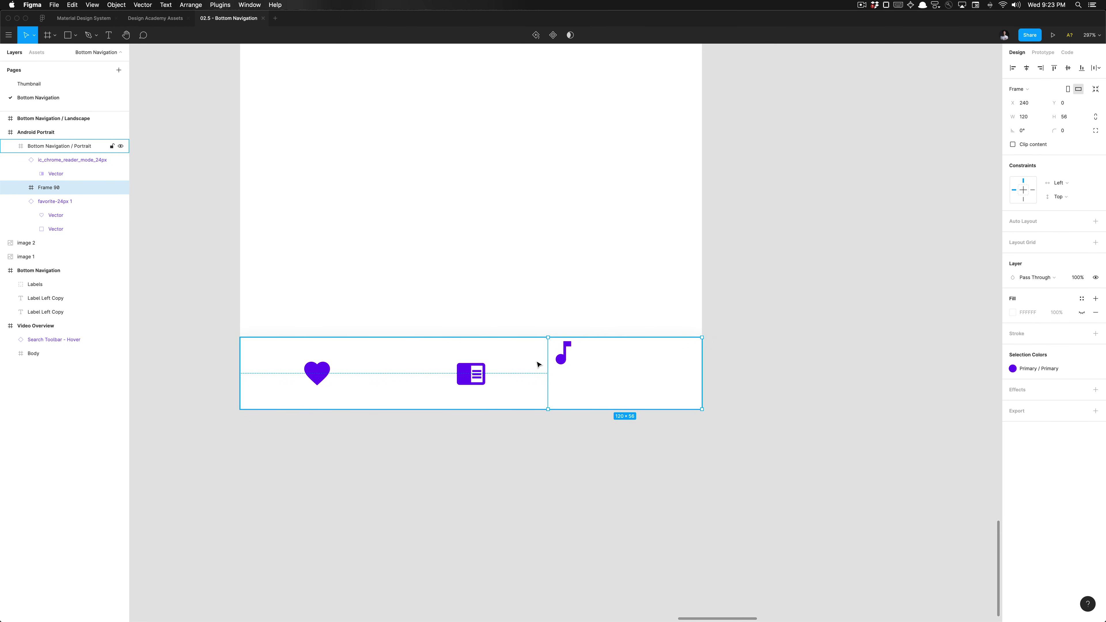
# - Centre the music-note icon in its frame, then remove the wrapper frame
pyautogui.click(569, 361)
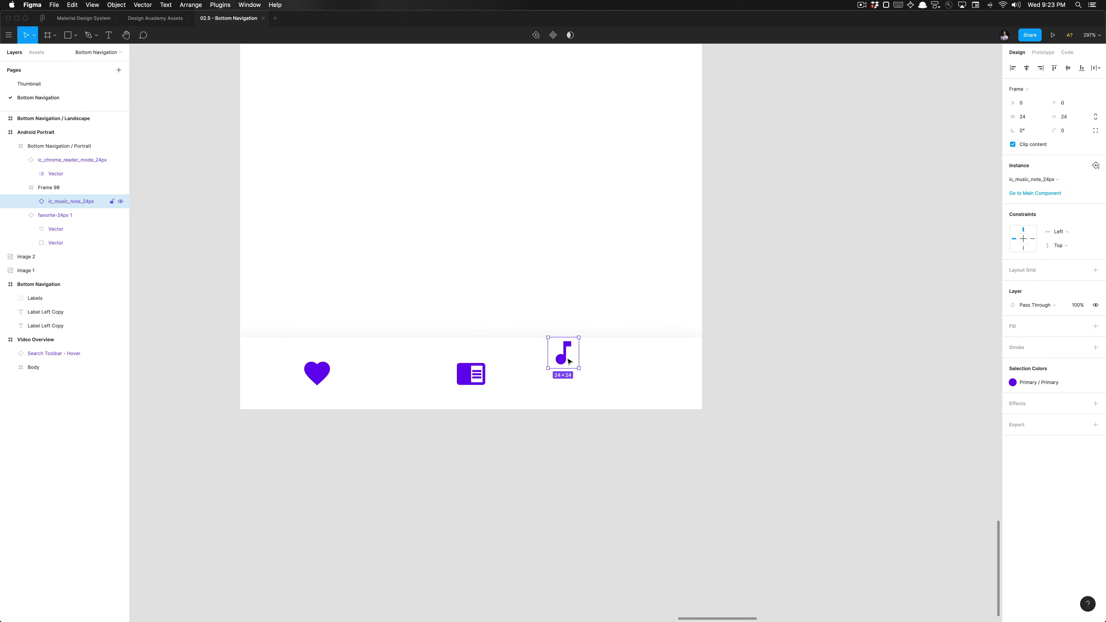
pyautogui.hotkey('alt', 'h')
pyautogui.hotkey('alt', 'v')
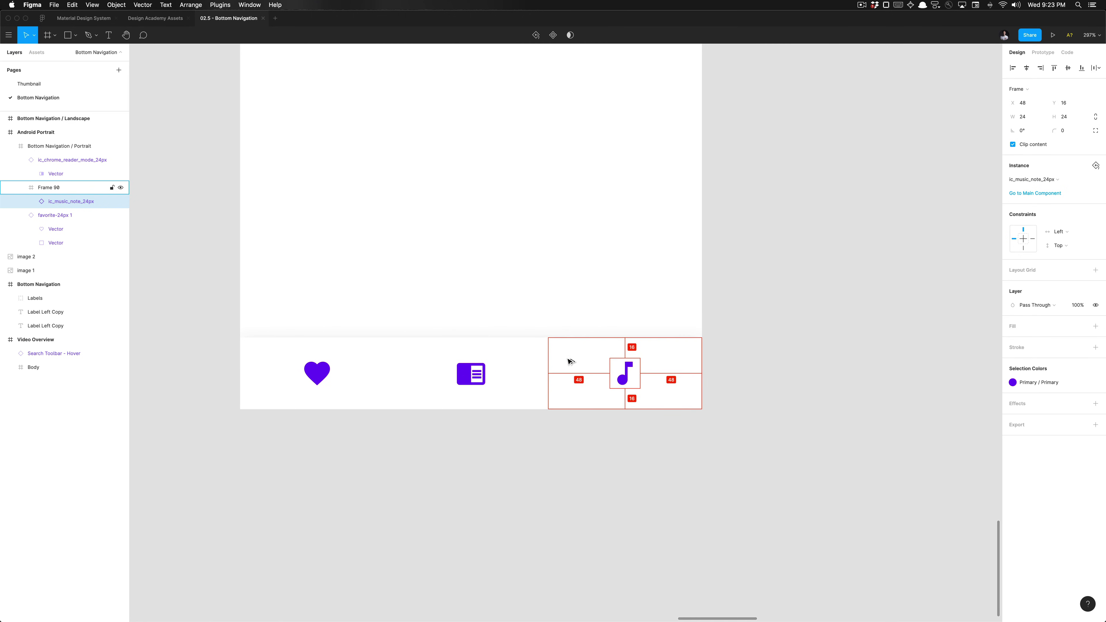
pyautogui.click(659, 389)
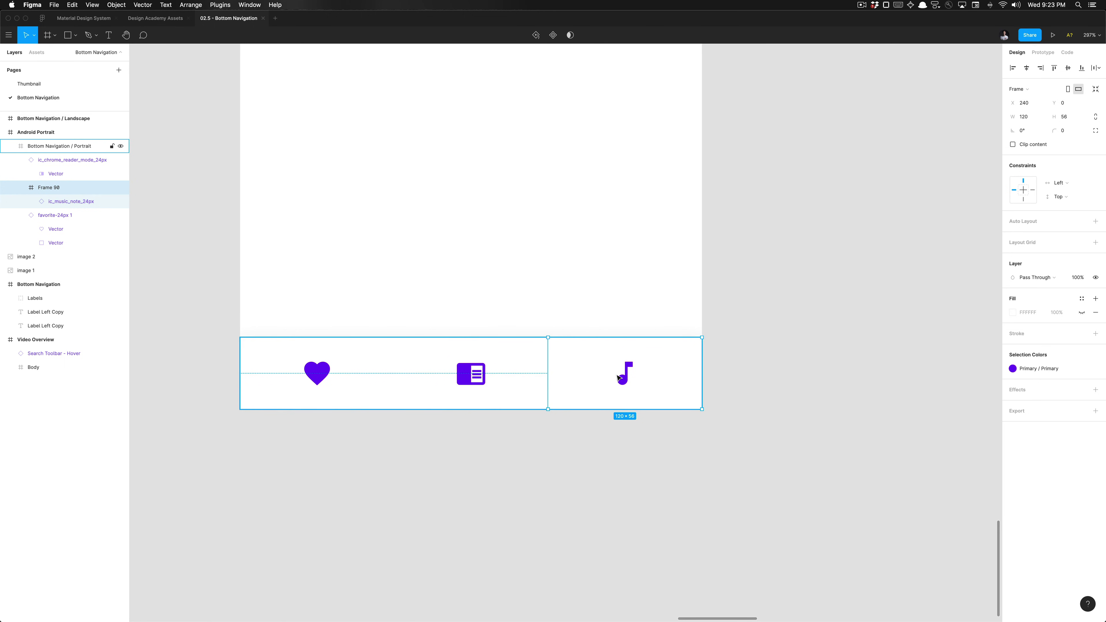
pyautogui.press('super+shift+g')
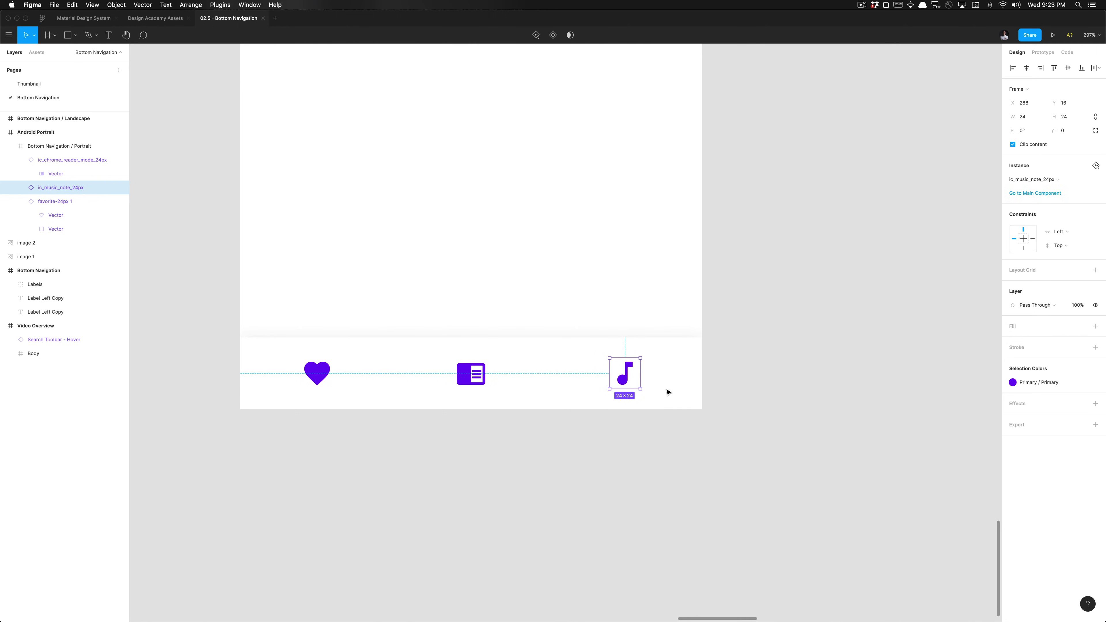
# - Deselect and pan around the portrait bar to review the three centred icons
pyautogui.click(690, 373)
pyautogui.click(758, 380)
pyautogui.scroll(-5, 759, 382)
pyautogui.scroll(-5, 759, 382)
pyautogui.scroll(5, 521, 180)
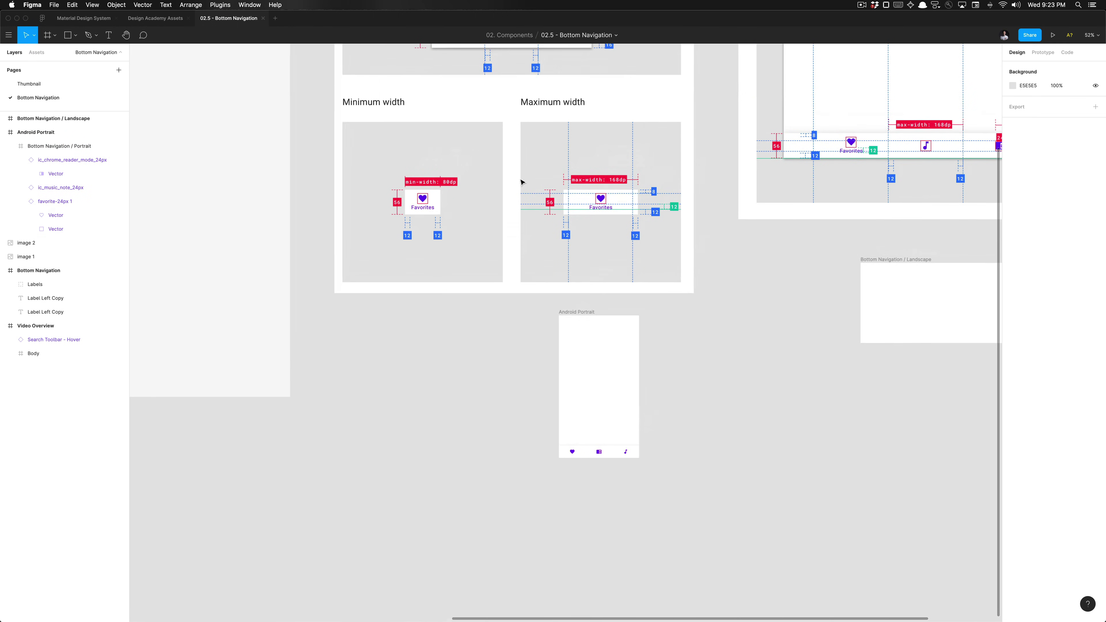
pyautogui.hscroll(5, 609, 345)
pyautogui.scroll(2, 610, 344)
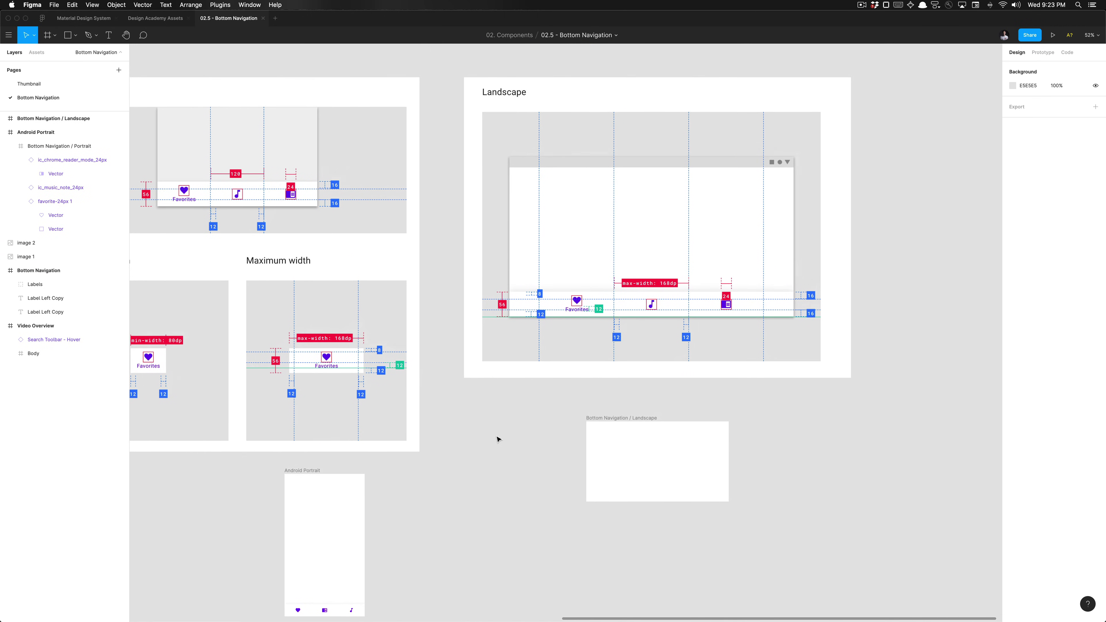
pyautogui.hscroll(-2, 499, 439)
pyautogui.scroll(5, 499, 439)
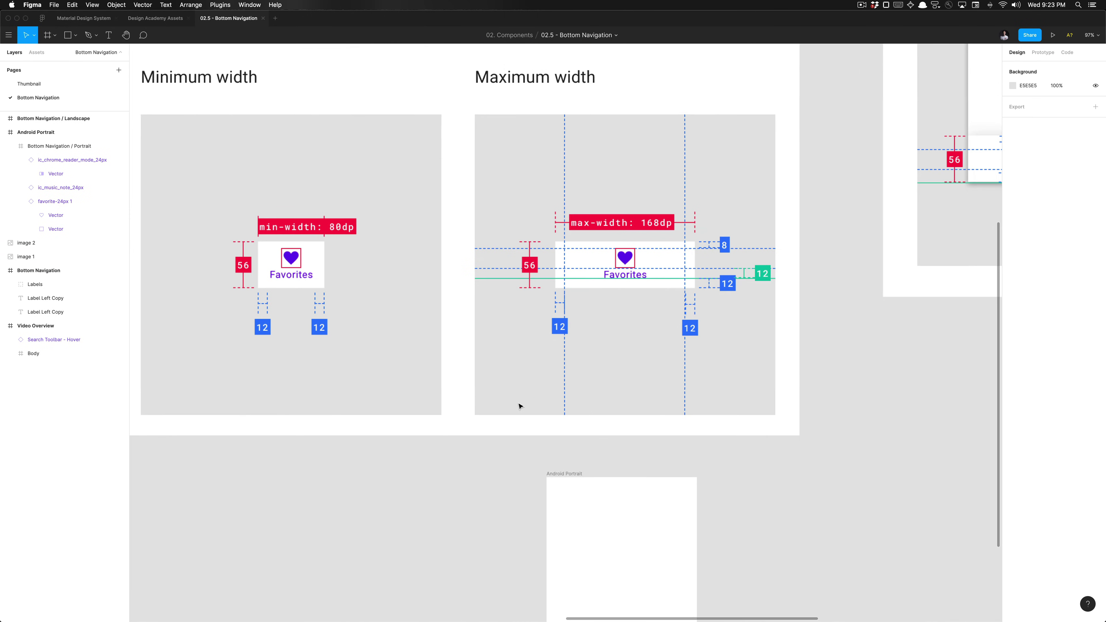
pyautogui.scroll(-5, 442, 453)
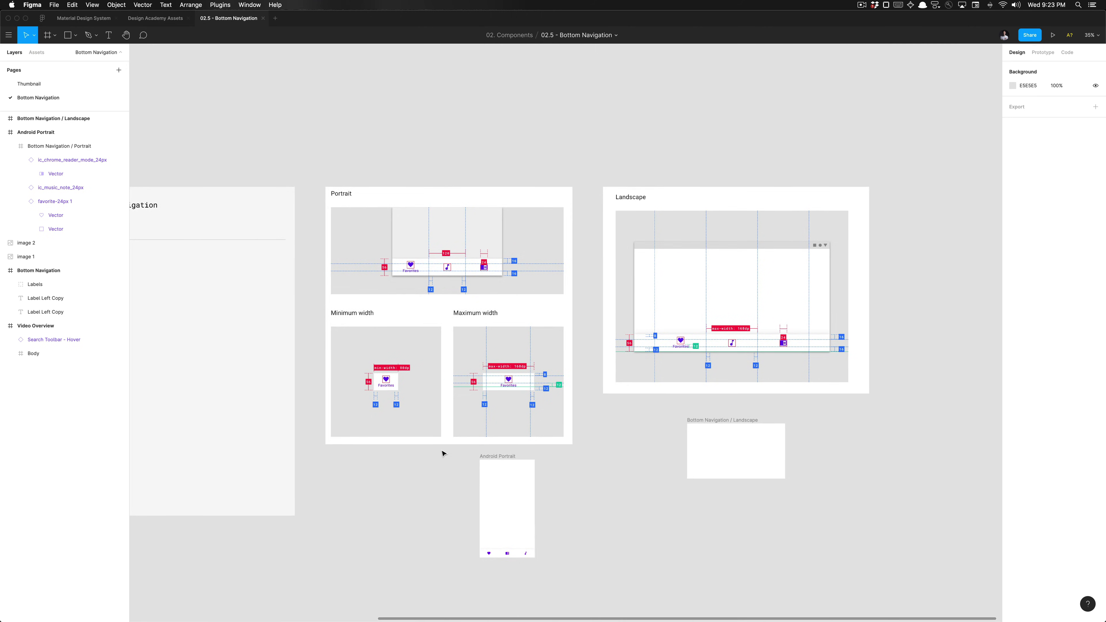
pyautogui.scroll(1, 442, 454)
# - Review the maximum-width and Caption text-label specs on the material.io bottom navigation page
pyautogui.press('super+Tab')
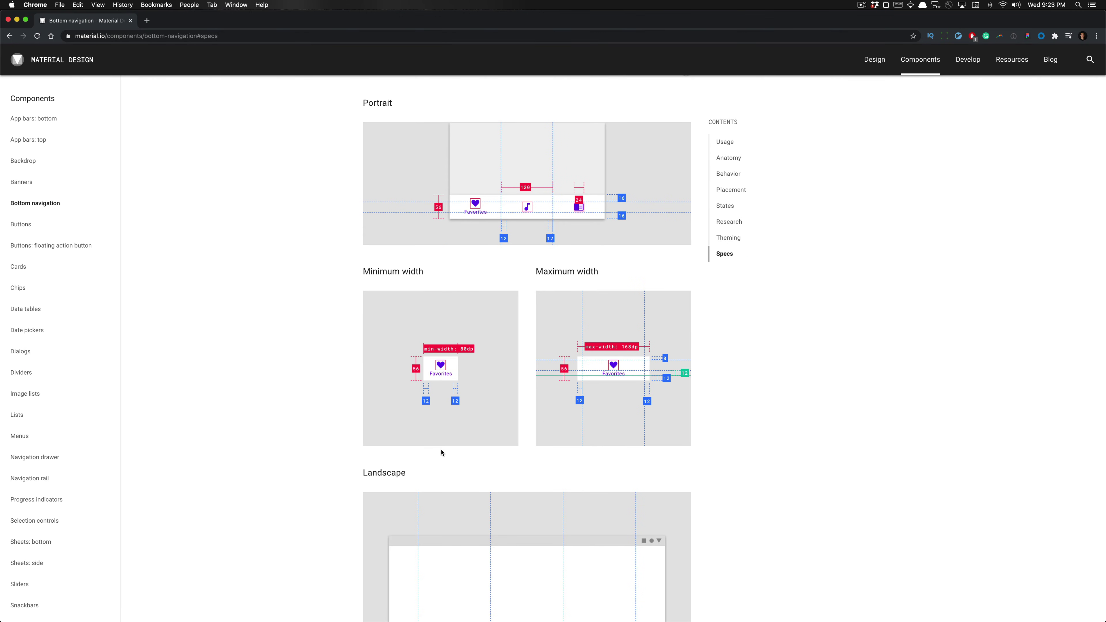
pyautogui.scroll(-1, 442, 454)
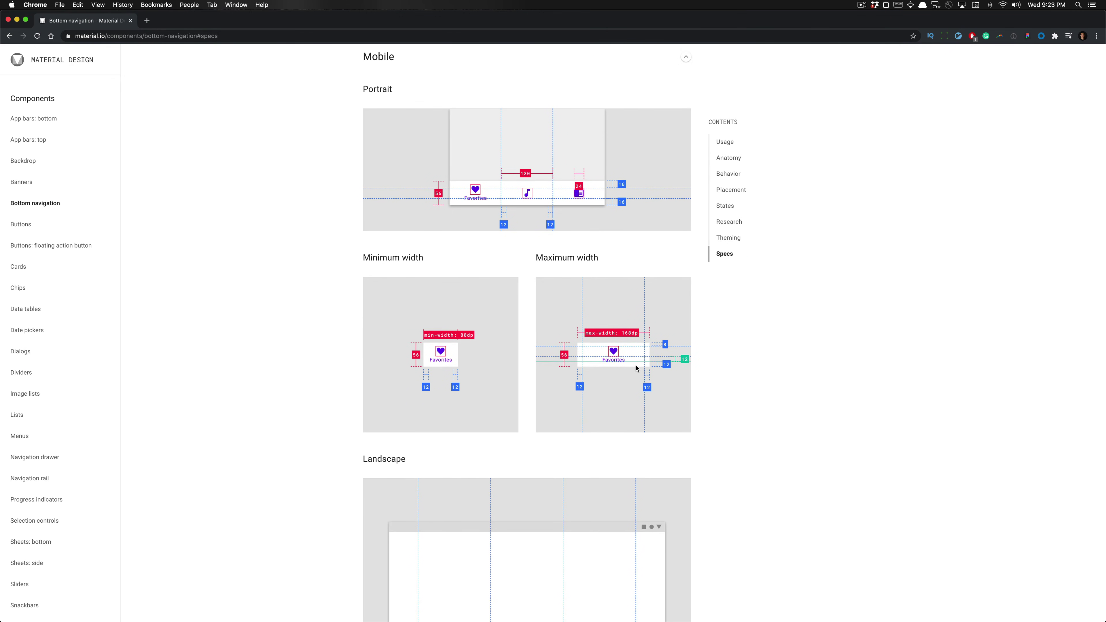
pyautogui.scroll(5, 636, 368)
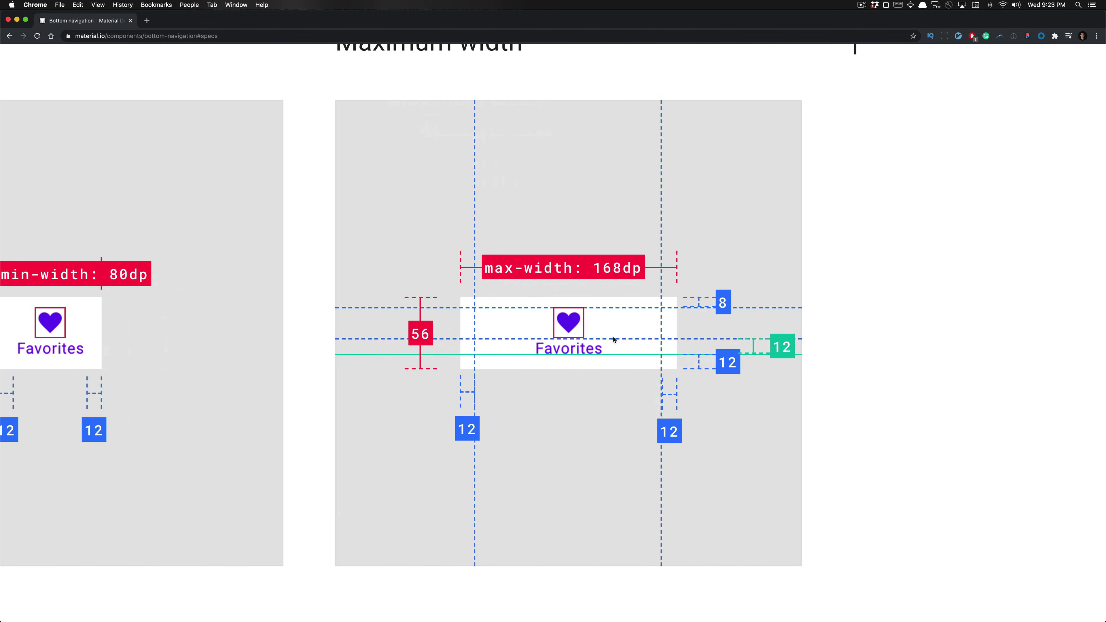
pyautogui.scroll(-5, 578, 393)
pyautogui.scroll(2, 573, 397)
pyautogui.scroll(5, 467, 248)
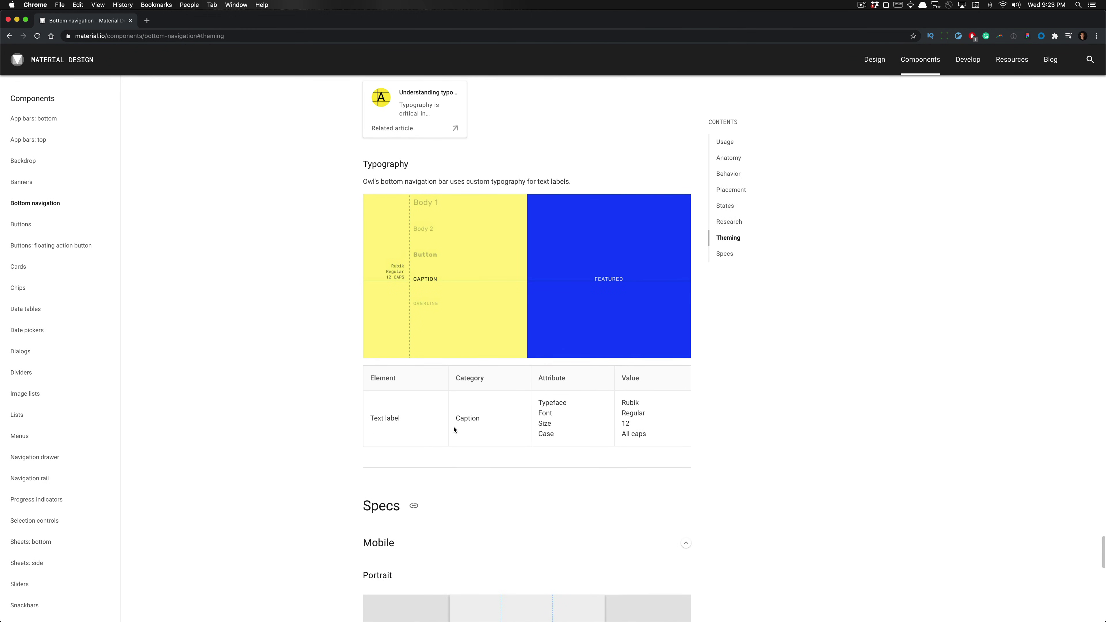
pyautogui.moveTo(456, 422); pyautogui.dragTo(518, 419)
pyautogui.click(518, 420)
pyautogui.scroll(-8, 578, 457)
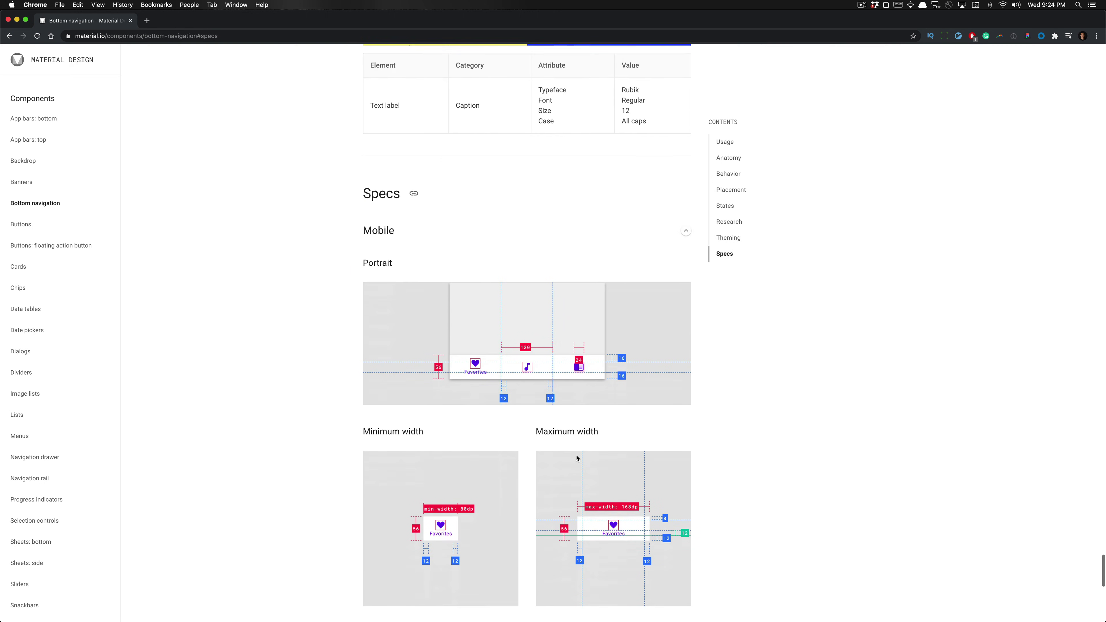
pyautogui.scroll(3, 562, 352)
pyautogui.scroll(-4, 562, 352)
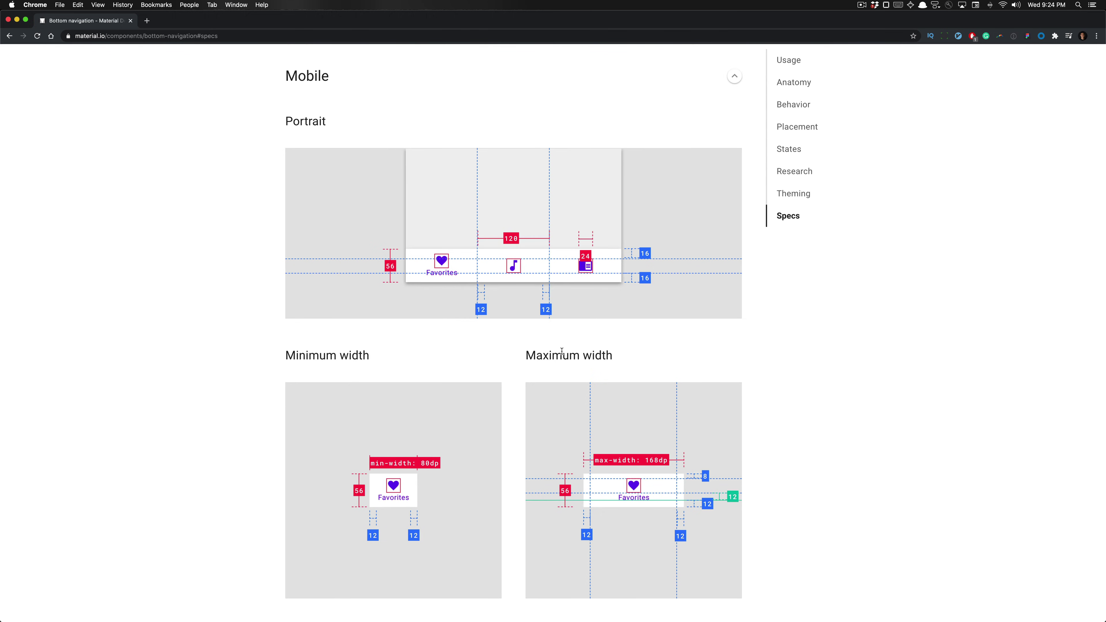
pyautogui.keyDown('ctrl'); pyautogui.scroll(5, 694, 336); pyautogui.keyUp('ctrl')
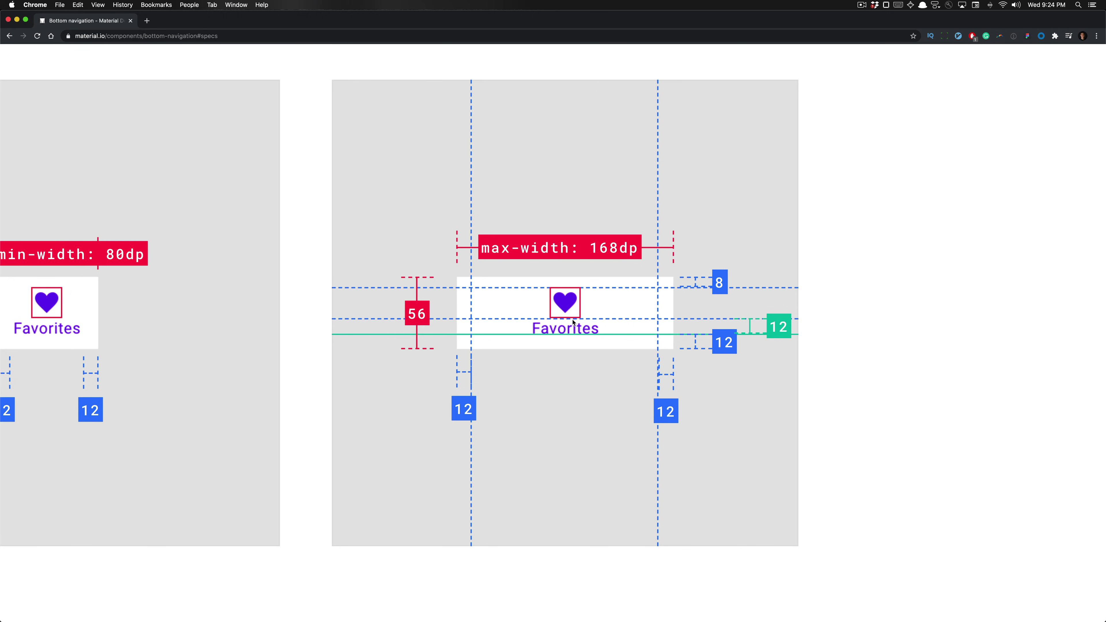
# - Return to the Figma Bottom Navigation design file
pyautogui.press('super+Tab')
pyautogui.scroll(-5, 520, 340)
pyautogui.keyDown('ctrl'); pyautogui.scroll(10, 462, 447); pyautogui.keyUp('ctrl')
# - Add a text box below the heart icon with placeholder text 'fesad'
pyautogui.hscroll(-5, 462, 447)
pyautogui.scroll(-1, 462, 447)
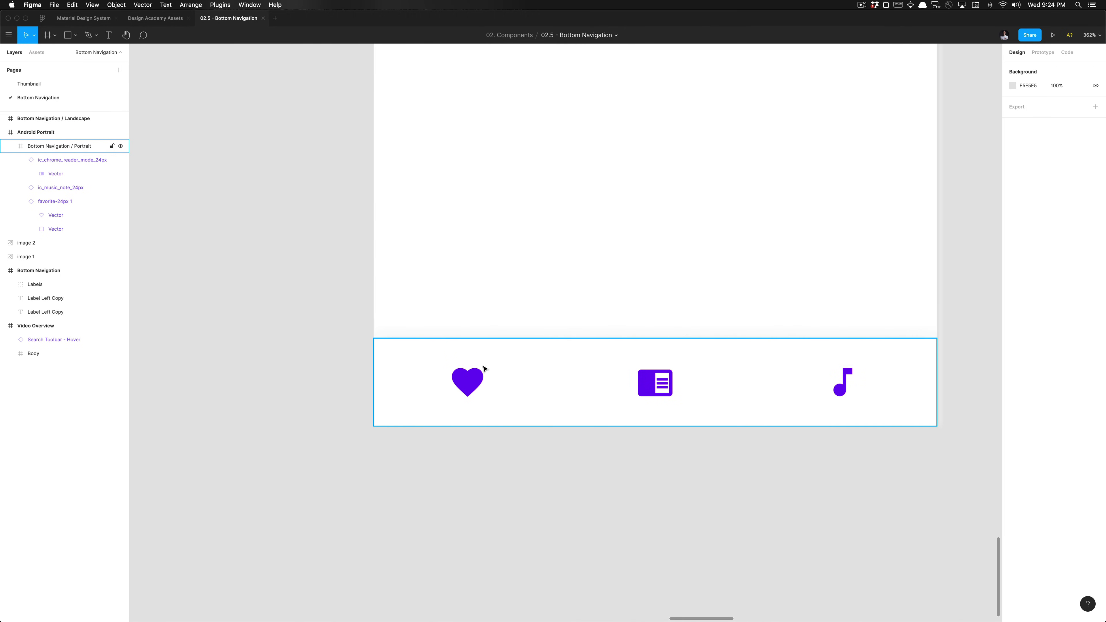
pyautogui.keyDown('super'); pyautogui.click(475, 378); pyautogui.keyUp('super')
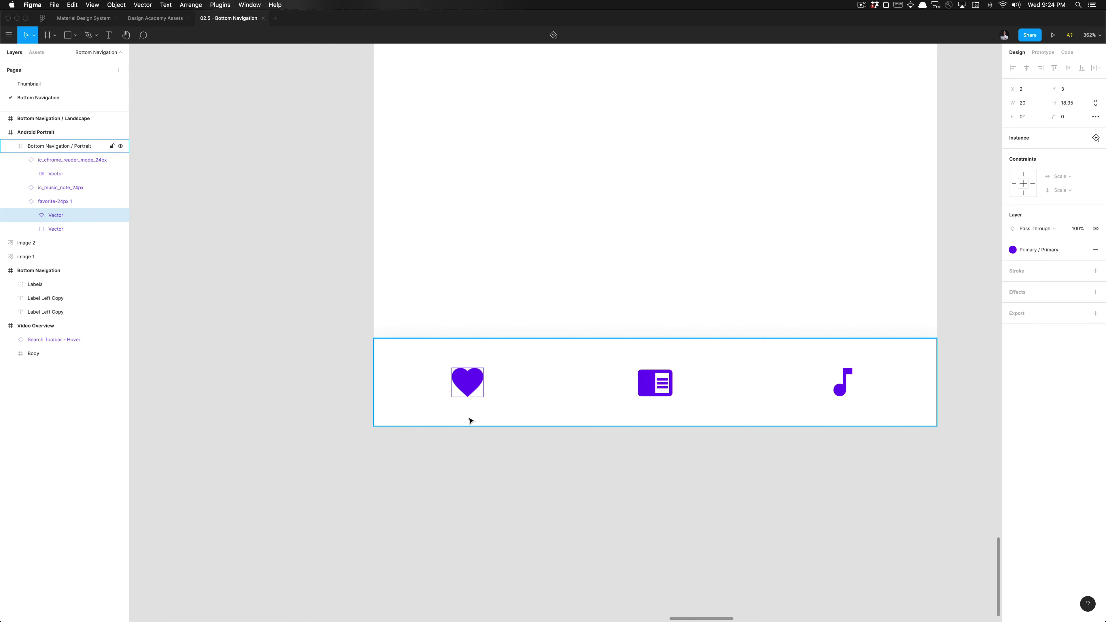
pyautogui.hotkey('shift', 'Return')
pyautogui.press('t')
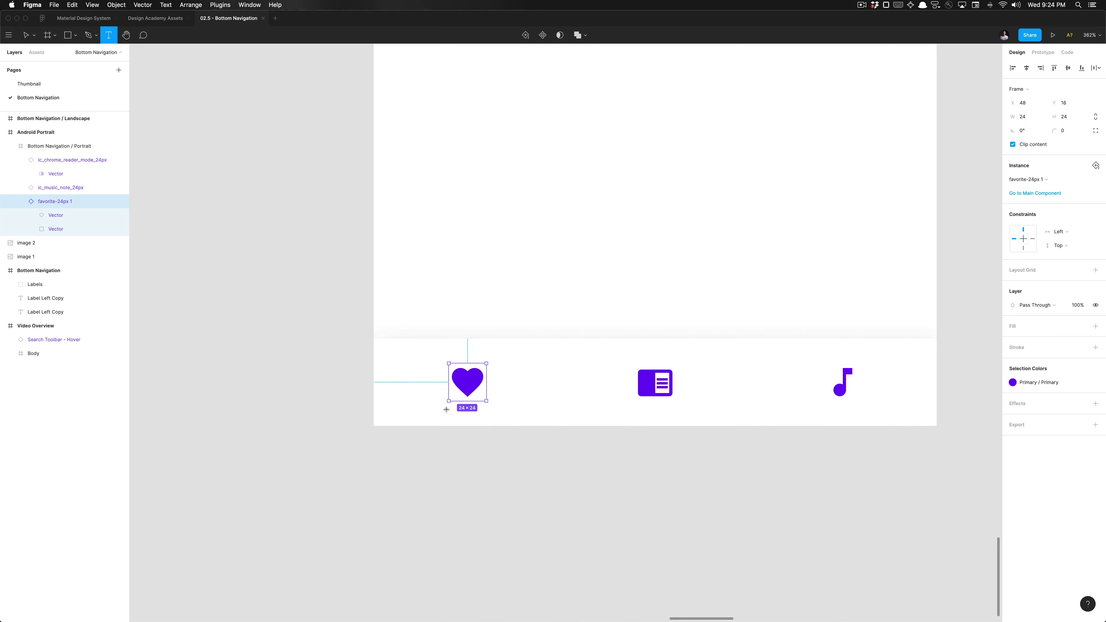
pyautogui.moveTo(446, 410); pyautogui.dragTo(512, 416)
pyautogui.keyDown('ctrl'); pyautogui.scroll(-8, 513, 417); pyautogui.keyUp('ctrl')
pyautogui.press('Escape')
pyautogui.press('super+z')
pyautogui.scroll(2, 514, 419)
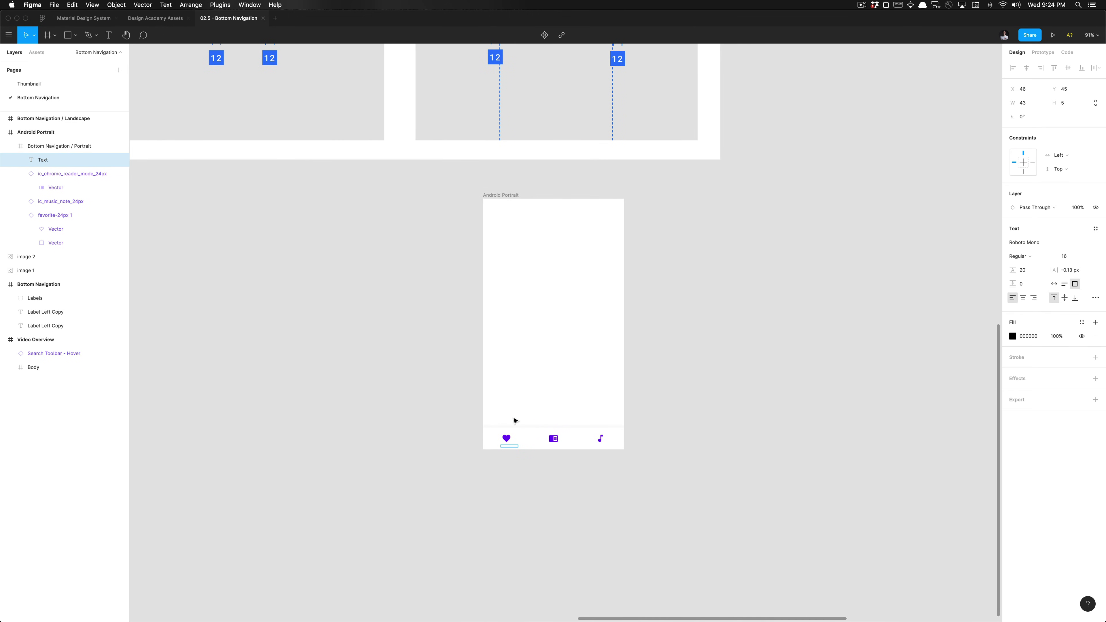
pyautogui.write('fesad')
# - Set the label to Auto Width and apply the Caption text style
pyautogui.press('super+a')
pyautogui.click(1056, 286)
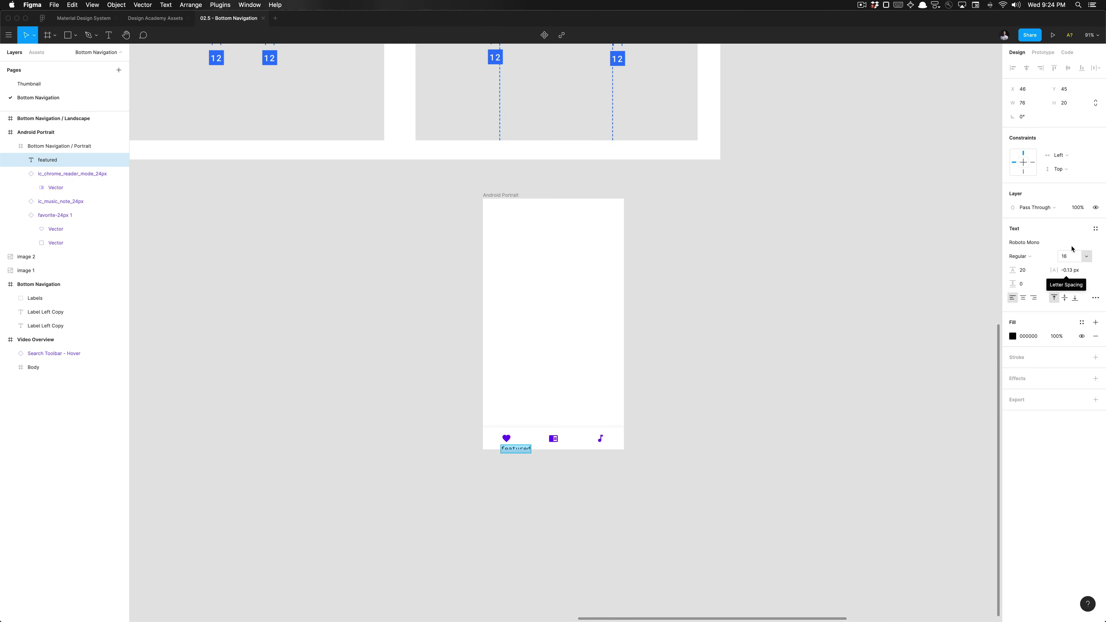
pyautogui.click(1096, 229)
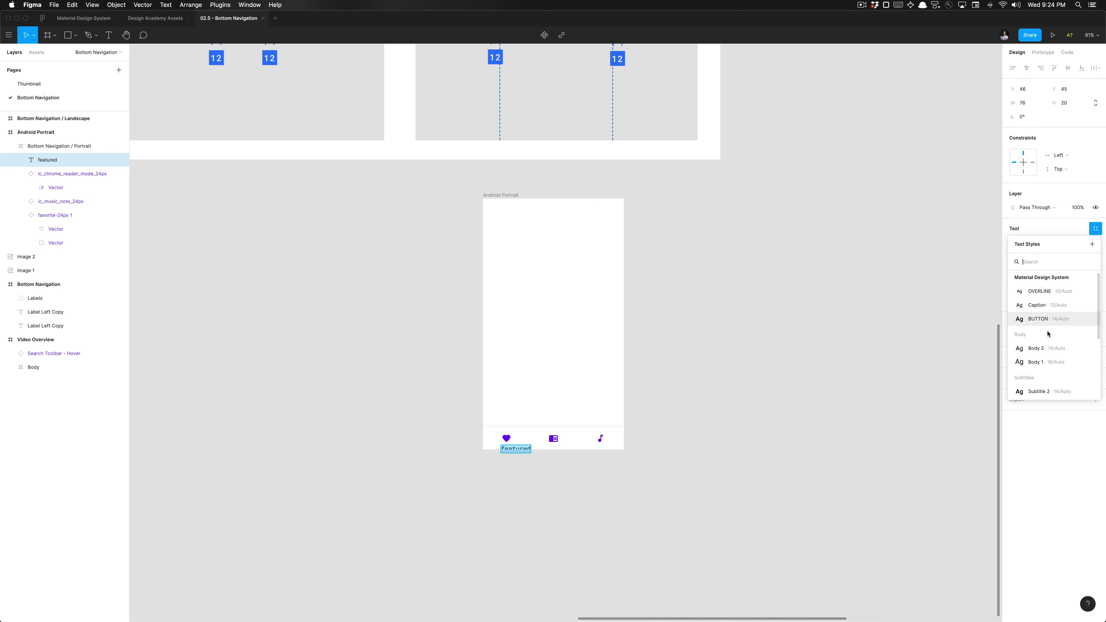
pyautogui.click(1039, 307)
pyautogui.scroll(5, 541, 504)
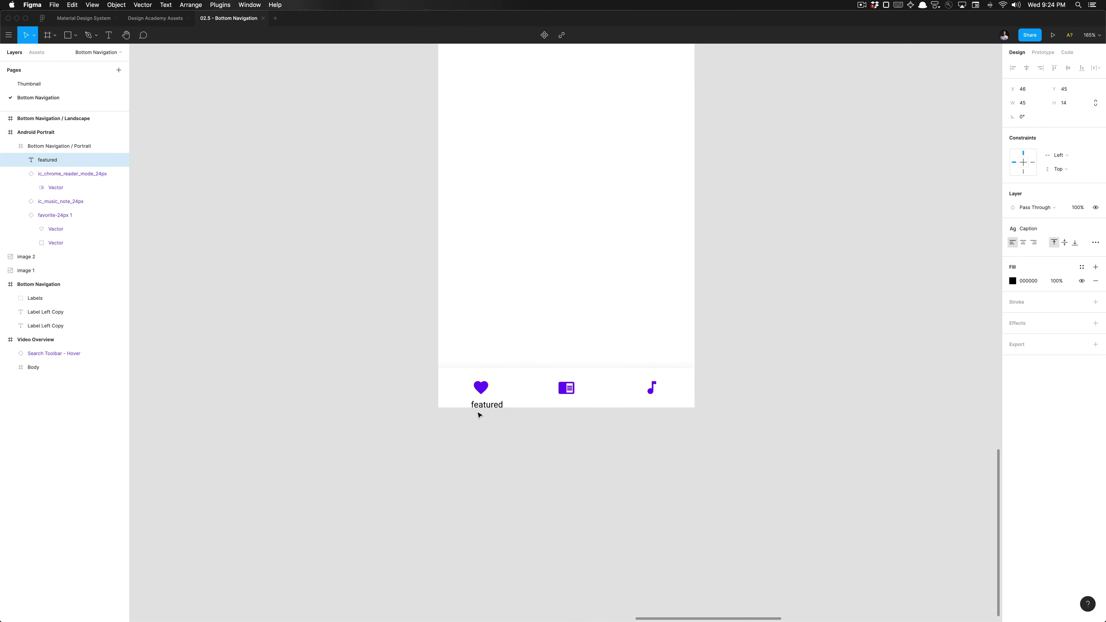
# - Colour the label with the Primary / Primary fill style
pyautogui.doubleClick(480, 405)
pyautogui.click(1082, 267)
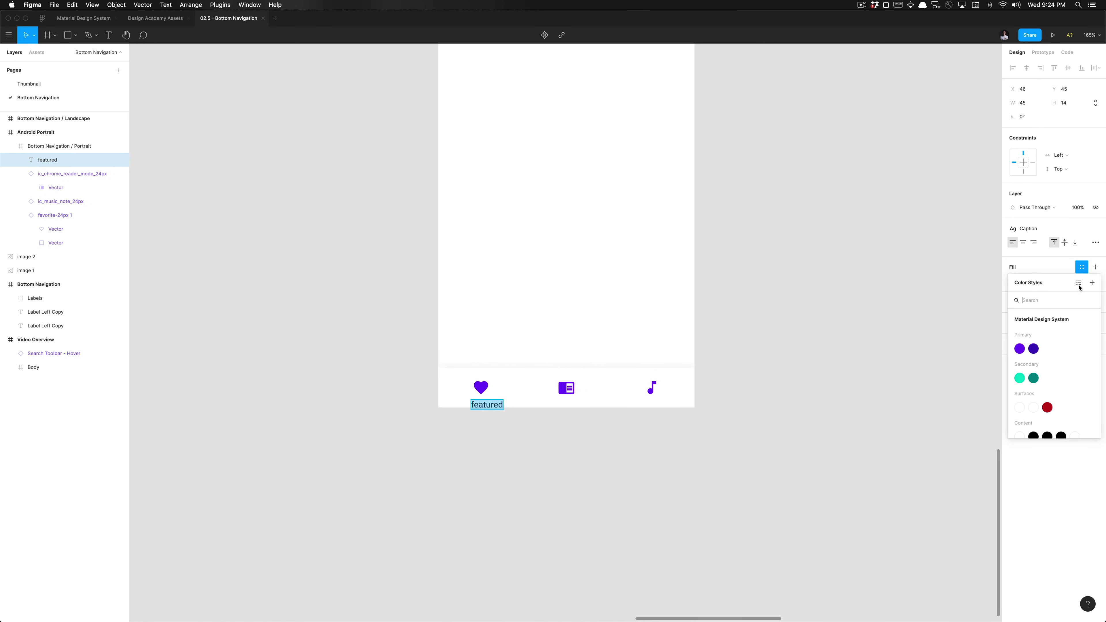
pyautogui.click(1020, 349)
pyautogui.doubleClick(490, 405)
# - Retype the label as FEATURED, then change it to Favorites
pyautogui.write('FEATURED')
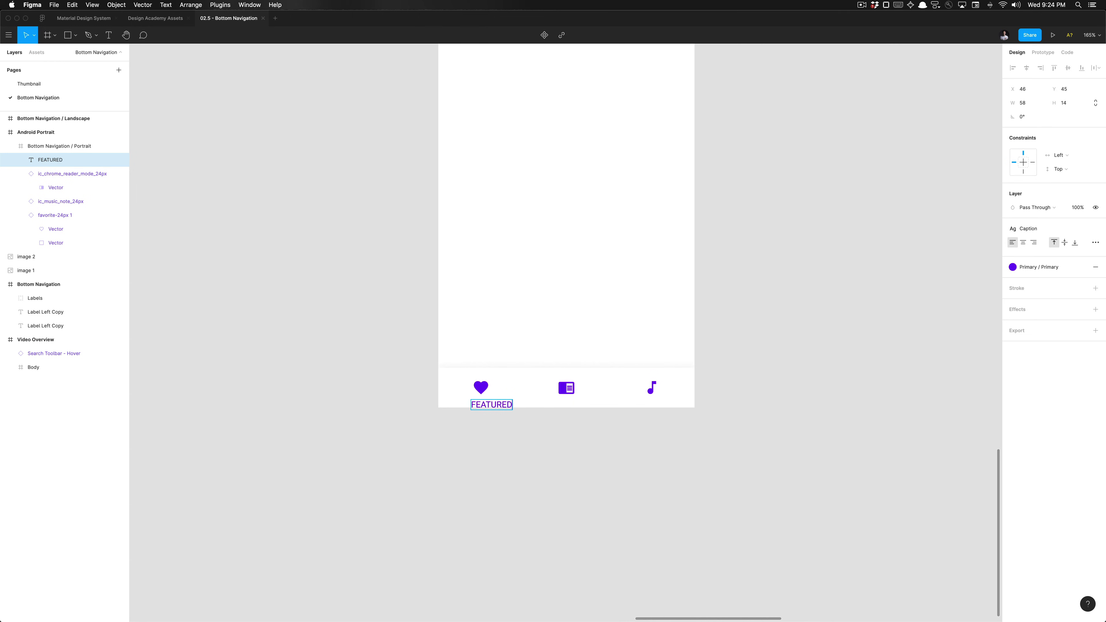
pyautogui.press('Escape')
pyautogui.scroll(-5, 401, 461)
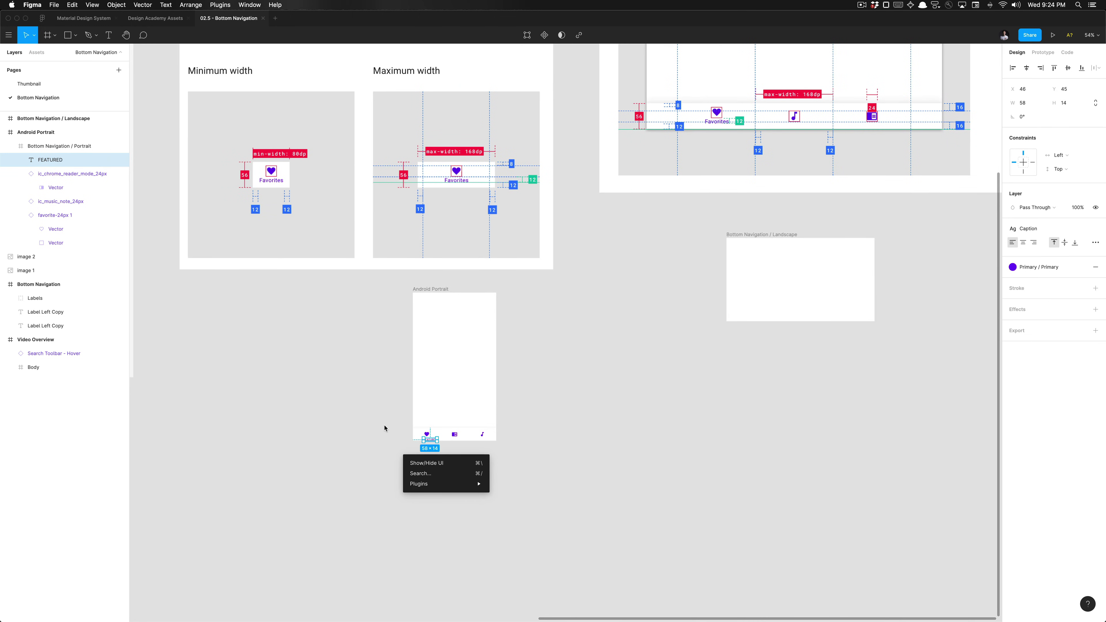
pyautogui.scroll(6, 430, 454)
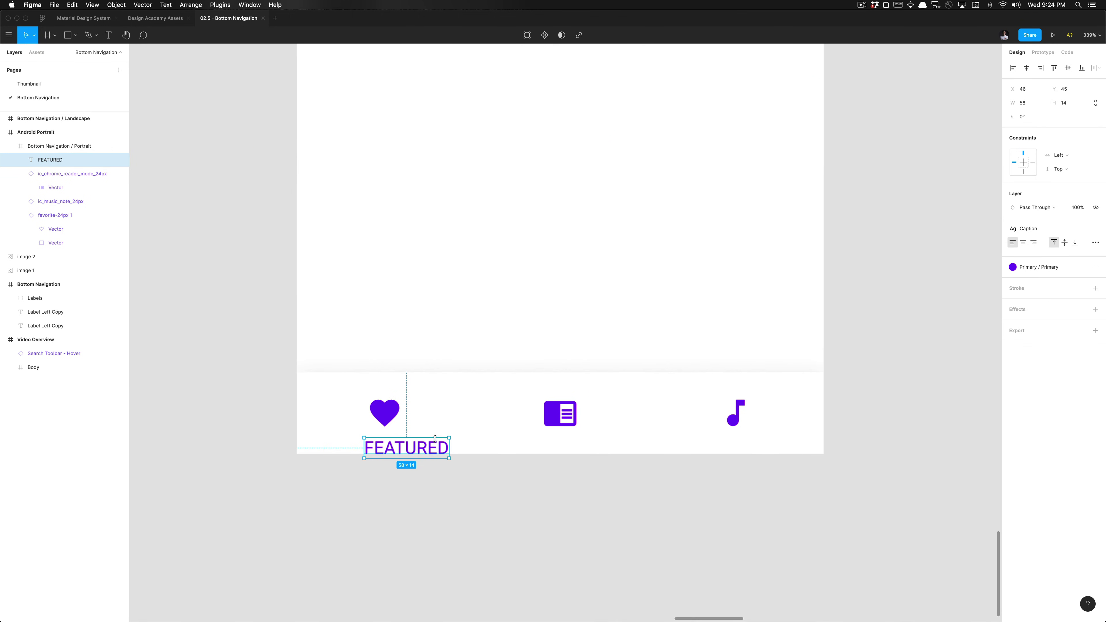
pyautogui.press('Return')
pyautogui.write('Favorites')
pyautogui.press('Escape')
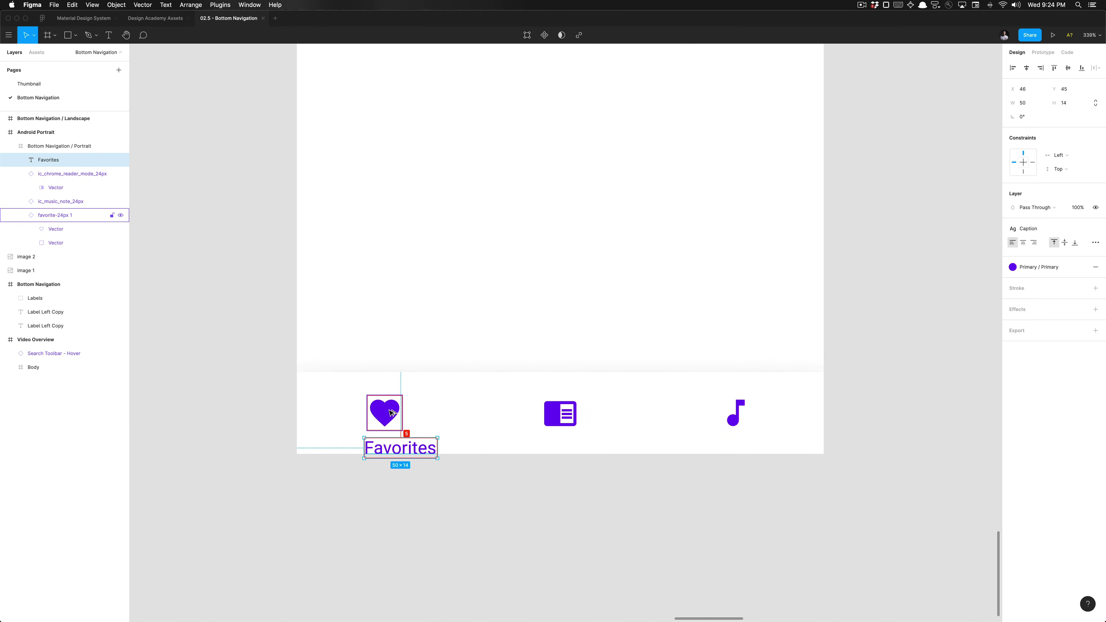
pyautogui.scroll(4, 391, 412)
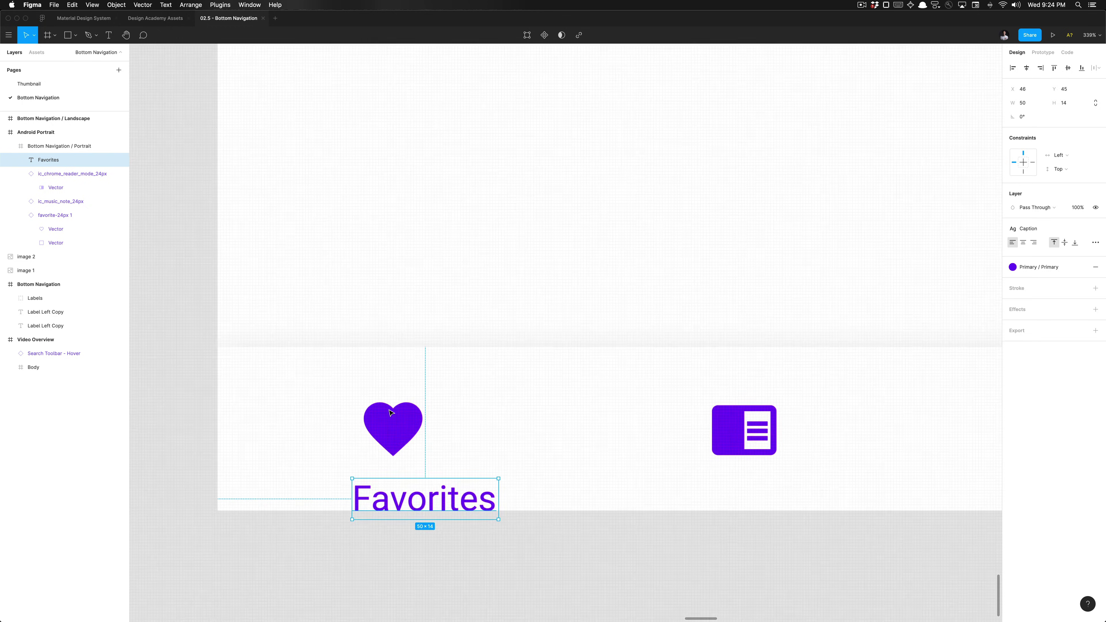
pyautogui.scroll(-2, 667, 264)
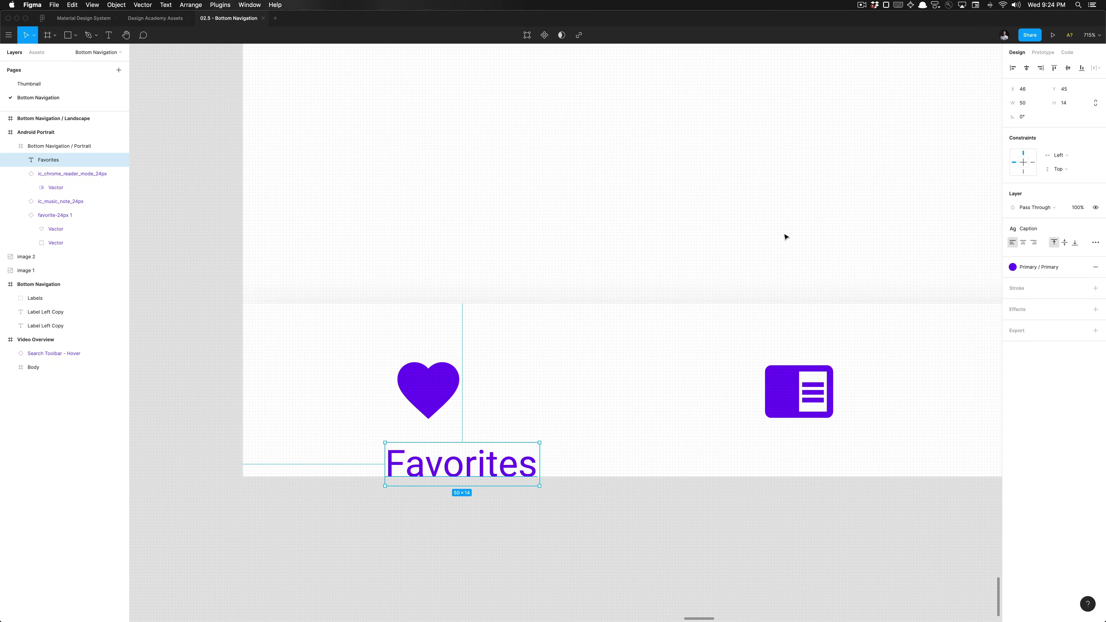
# - Check the Caption style, then nudge Favorites to X 35, Y 40, centred under the heart
pyautogui.click(1078, 228)
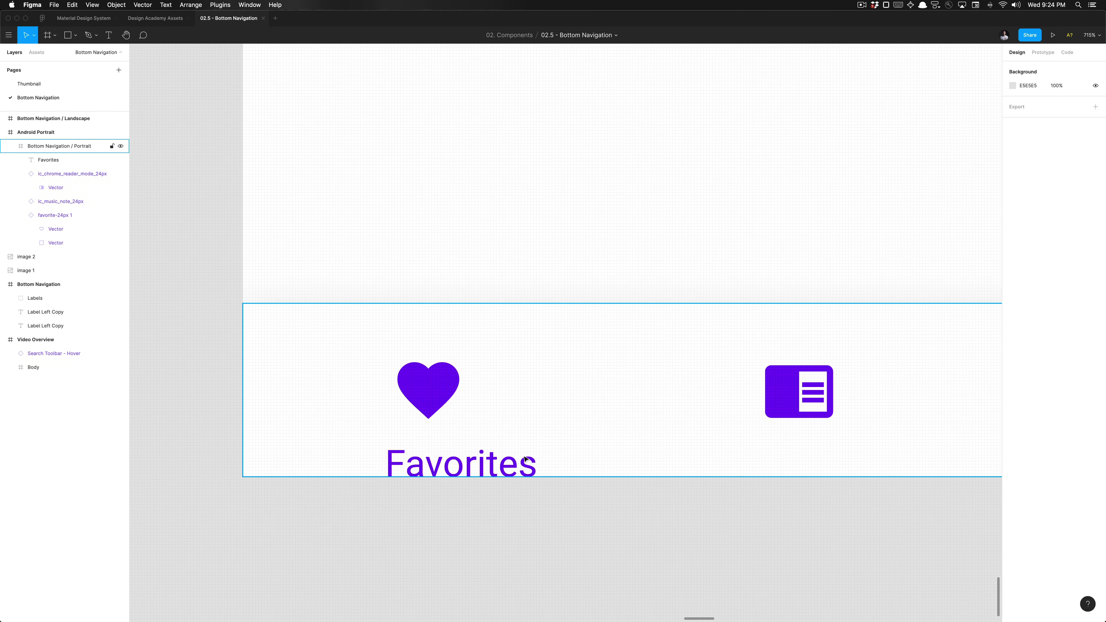
pyautogui.press('Escape')
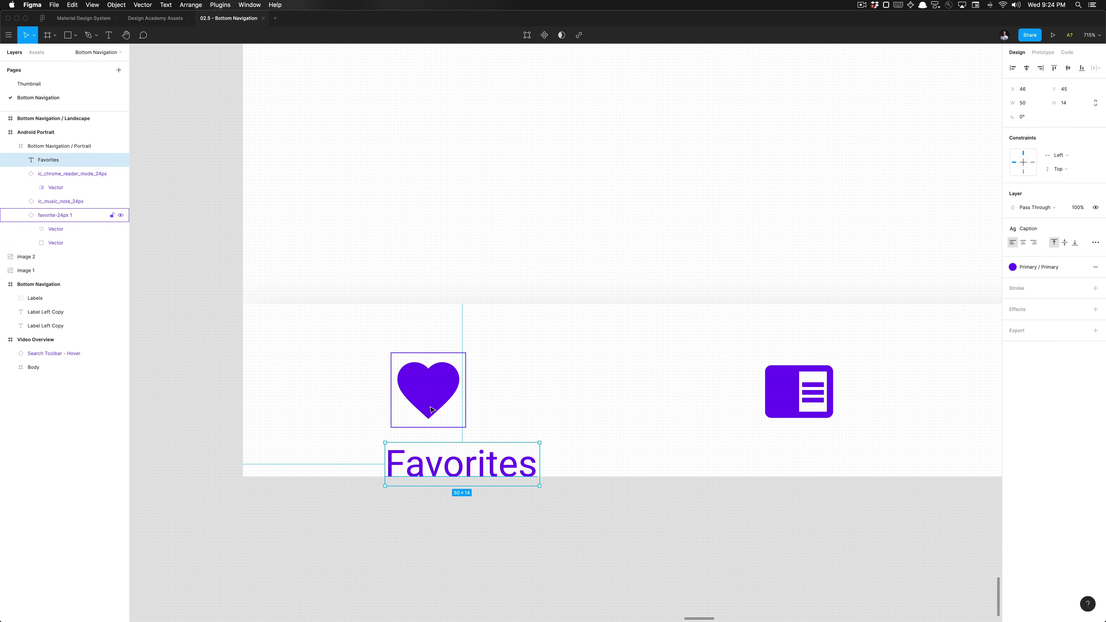
pyautogui.press('Left')
pyautogui.press('Left')
pyautogui.press('Left')
pyautogui.press('Left')
pyautogui.press('Left')
pyautogui.press('Left')
pyautogui.press('Left')
pyautogui.press('Left')
pyautogui.press('Left')
pyautogui.press('Left')
pyautogui.press('Left')
pyautogui.press('Right')
pyautogui.press('Right')
pyautogui.press('Right')
pyautogui.press('Right')
pyautogui.press('Right')
pyautogui.press('Right')
pyautogui.press('Left')
pyautogui.press('Left')
pyautogui.press('Left')
pyautogui.press('Left')
pyautogui.press('Left')
pyautogui.press('Left')
pyautogui.press('Up')
pyautogui.press('Up')
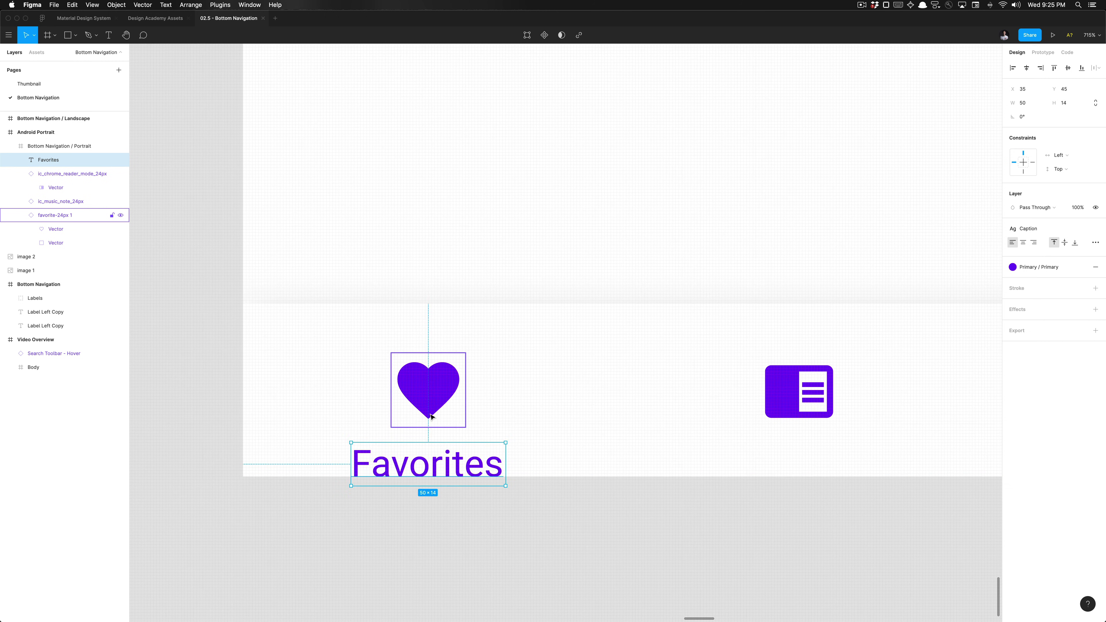
pyautogui.press('Up')
pyautogui.press('Up')
pyautogui.press('Up')
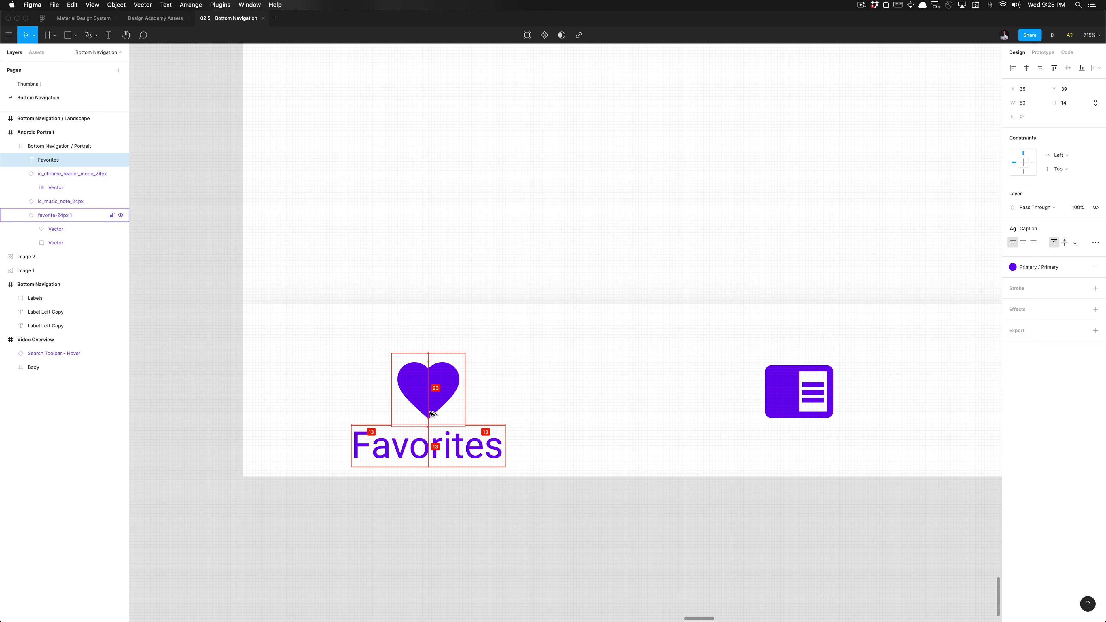
pyautogui.scroll(5, 432, 413)
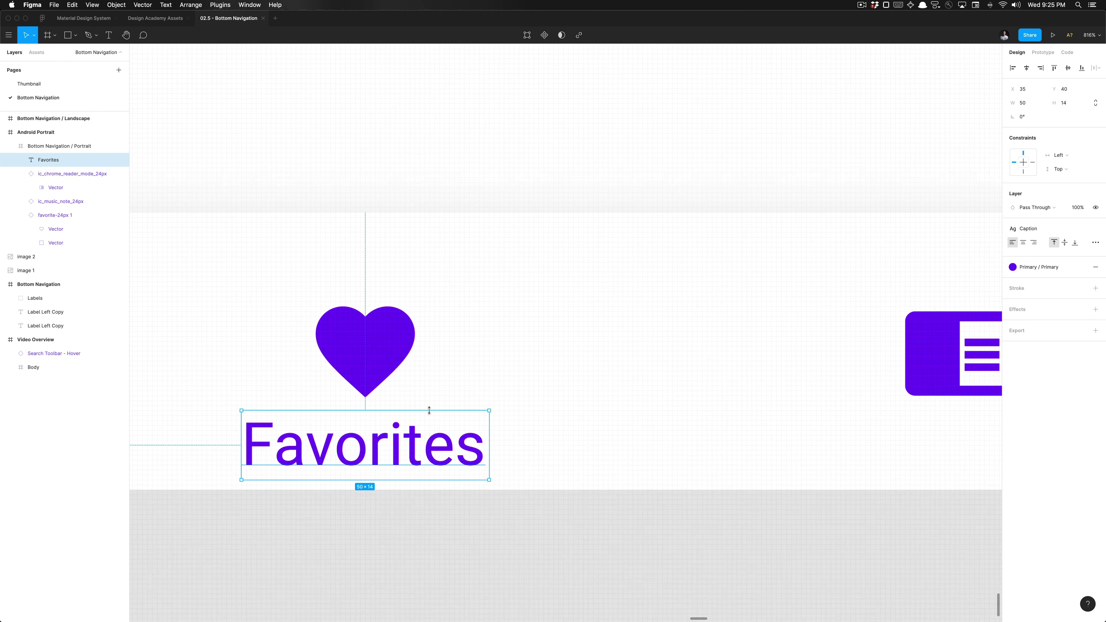
# - Show rulers, add a guide at the heart's bottom edge, and draw a 12 px spacing box
pyautogui.click(366, 363)
pyautogui.hotkey('shift', 'r')
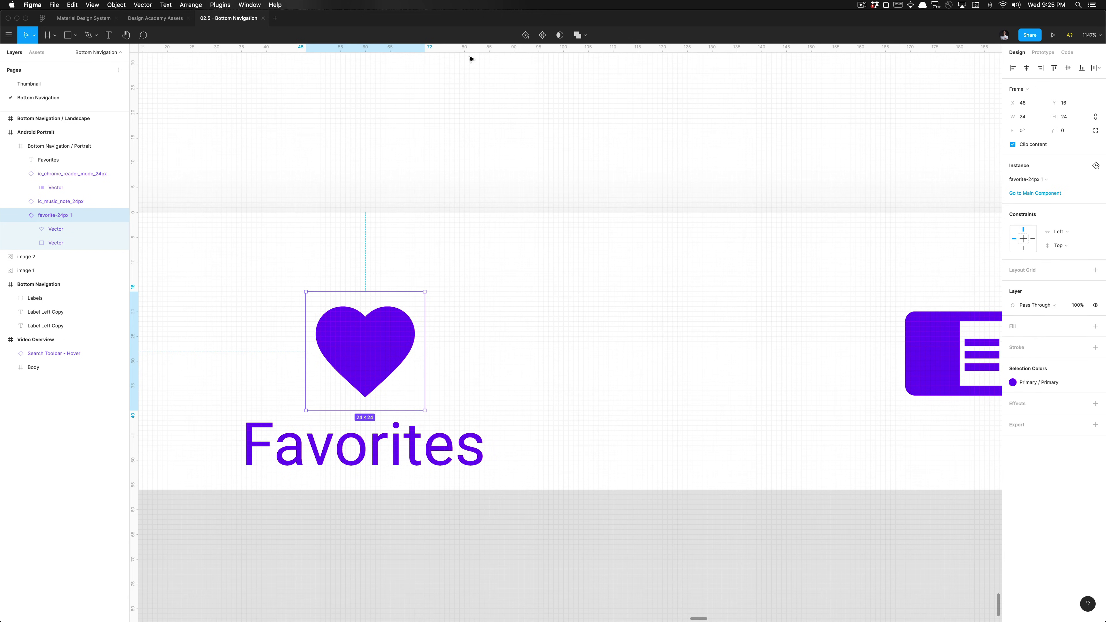
pyautogui.moveTo(470, 97); pyautogui.dragTo(514, 413)
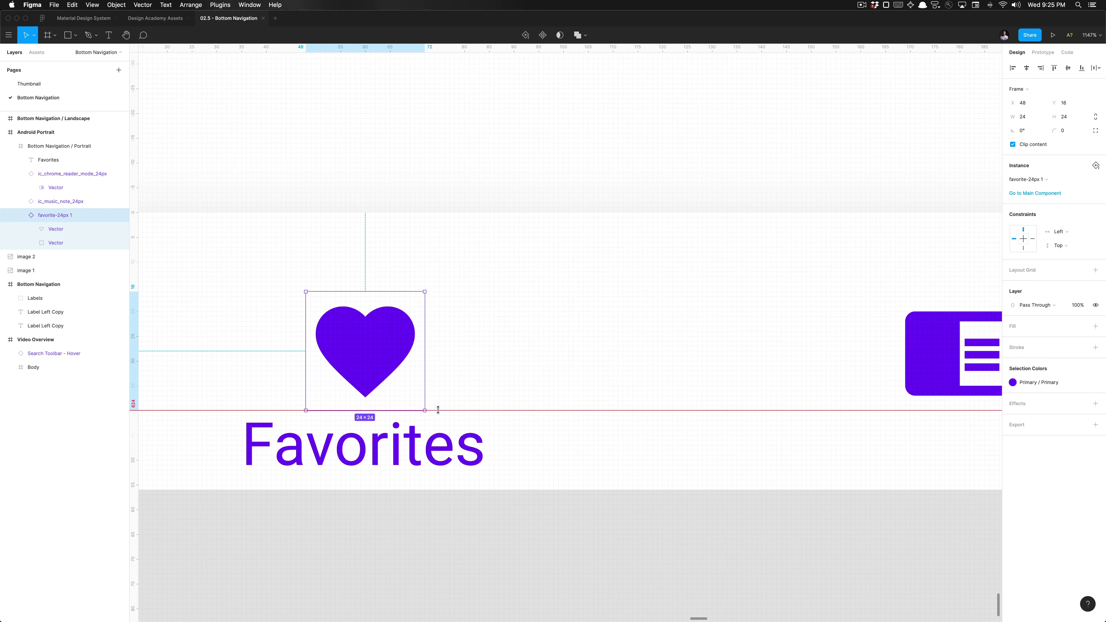
pyautogui.scroll(-3, 438, 410)
pyautogui.press('r')
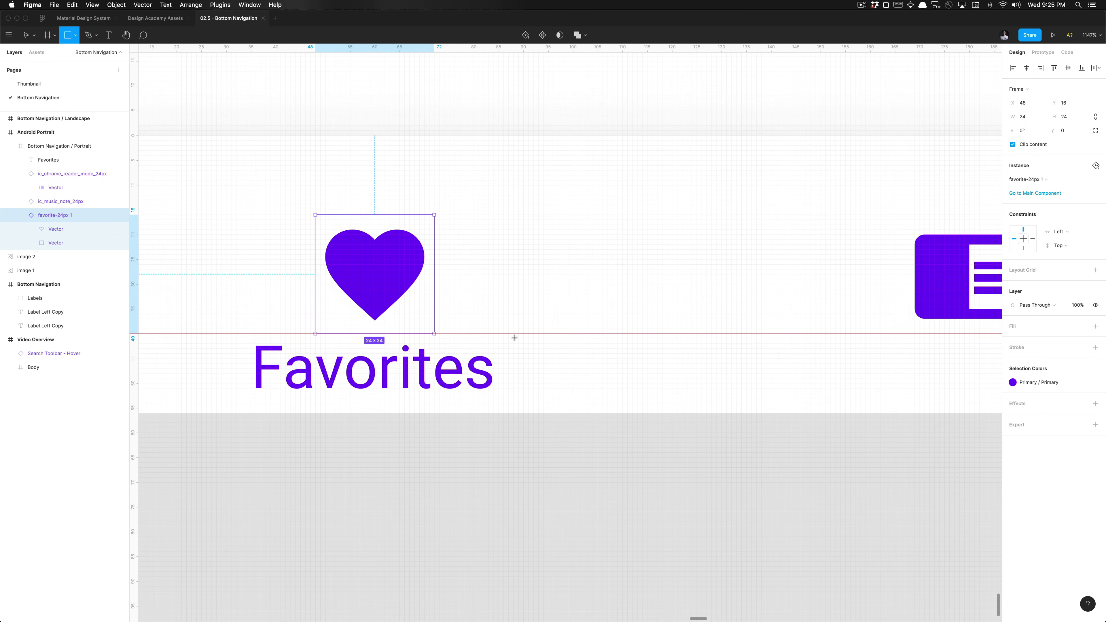
pyautogui.moveTo(514, 334)
pyautogui.mouseDown()
pyautogui.moveTo(494, 394)
pyautogui.moveTo(434, 393)
pyautogui.moveTo(454, 391)
pyautogui.mouseUp()
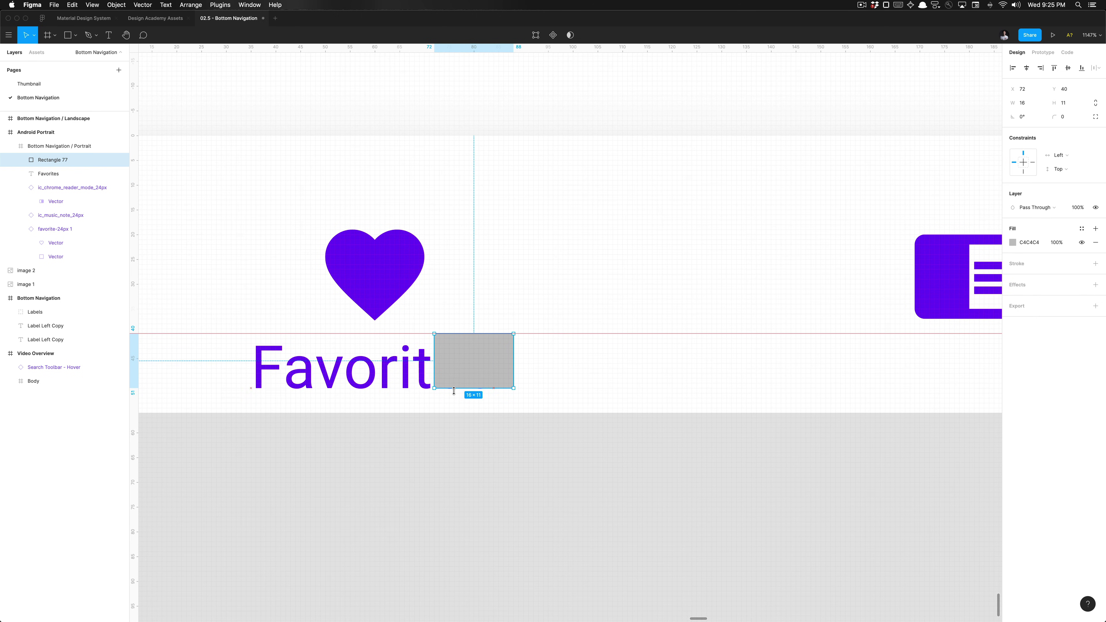
pyautogui.moveTo(454, 389); pyautogui.dragTo(454, 392)
# - Lower the Favorites label 1 px to Y 41 and delete the temporary spacing box
pyautogui.click(397, 391)
pyautogui.press('Down')
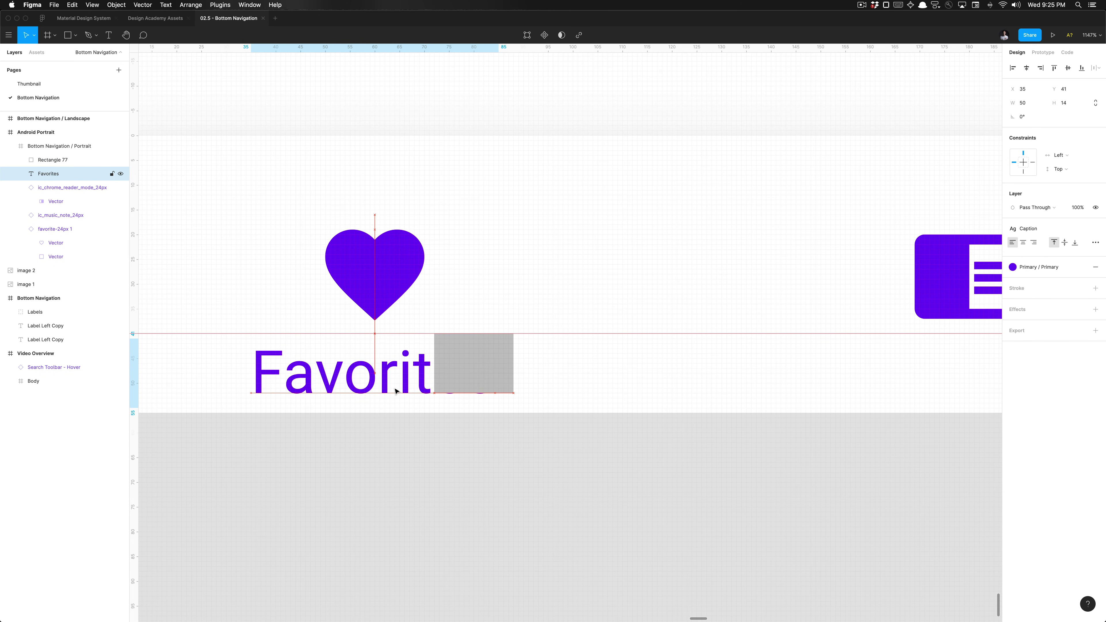
pyautogui.scroll(2, 379, 303)
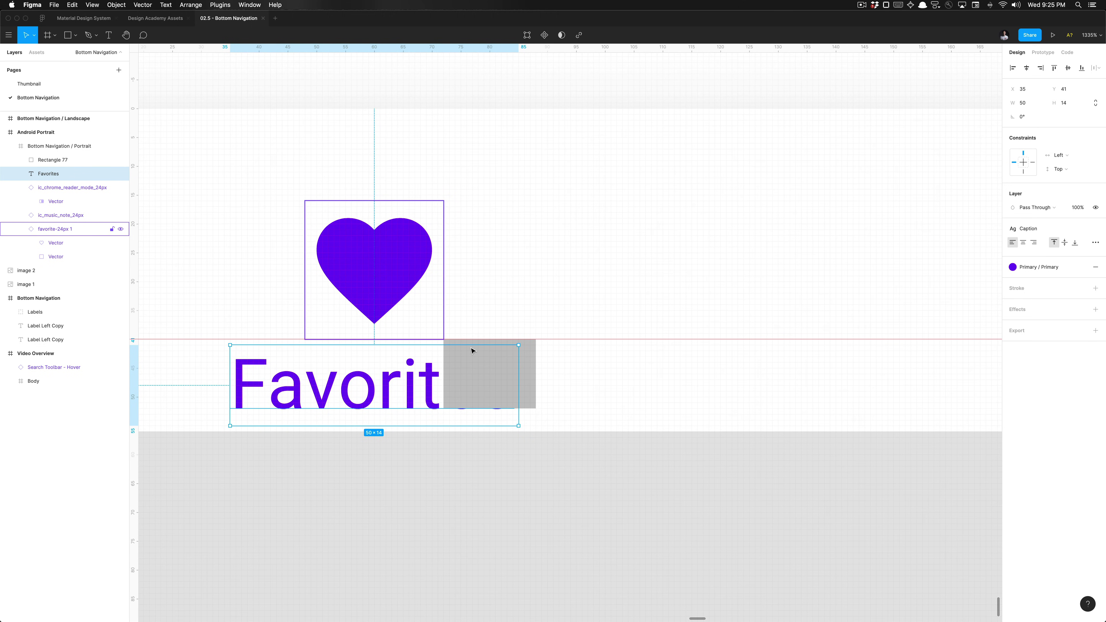
pyautogui.click(525, 365)
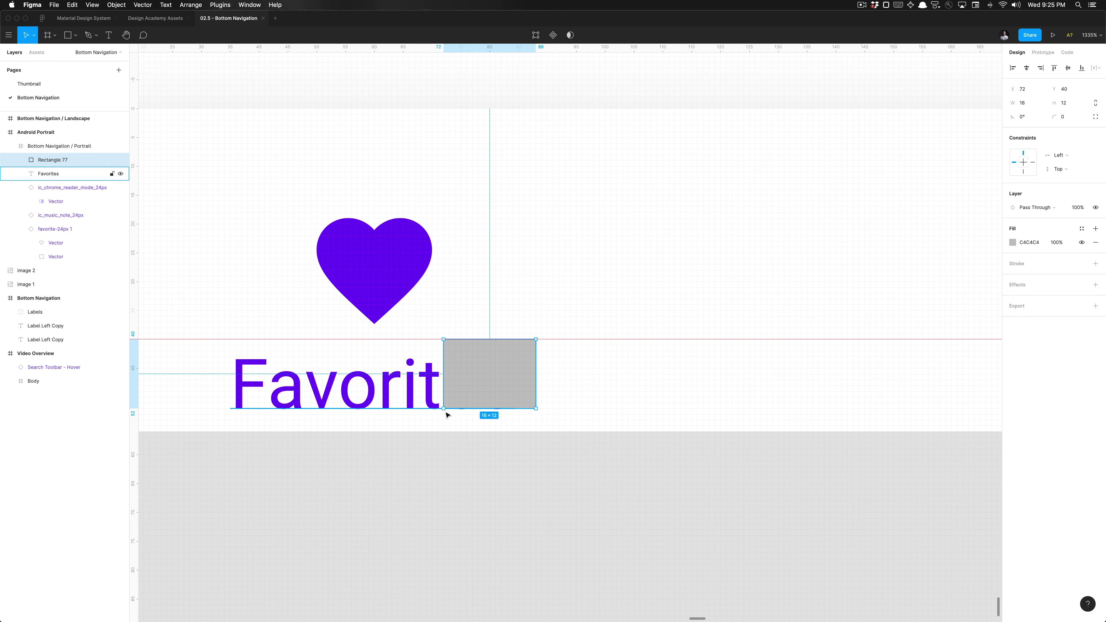
pyautogui.moveTo(444, 410); pyautogui.dragTo(287, 410)
pyautogui.press('super+z')
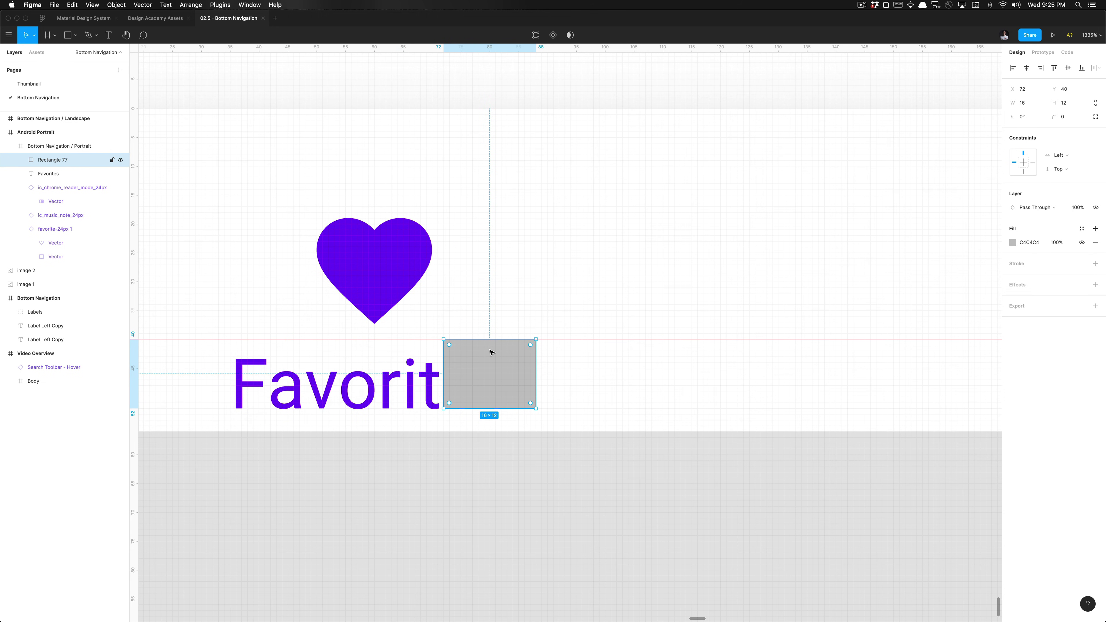
pyautogui.press('BackSpace')
pyautogui.scroll(-10, 490, 352)
pyautogui.scroll(5, 494, 376)
pyautogui.scroll(2, 474, 457)
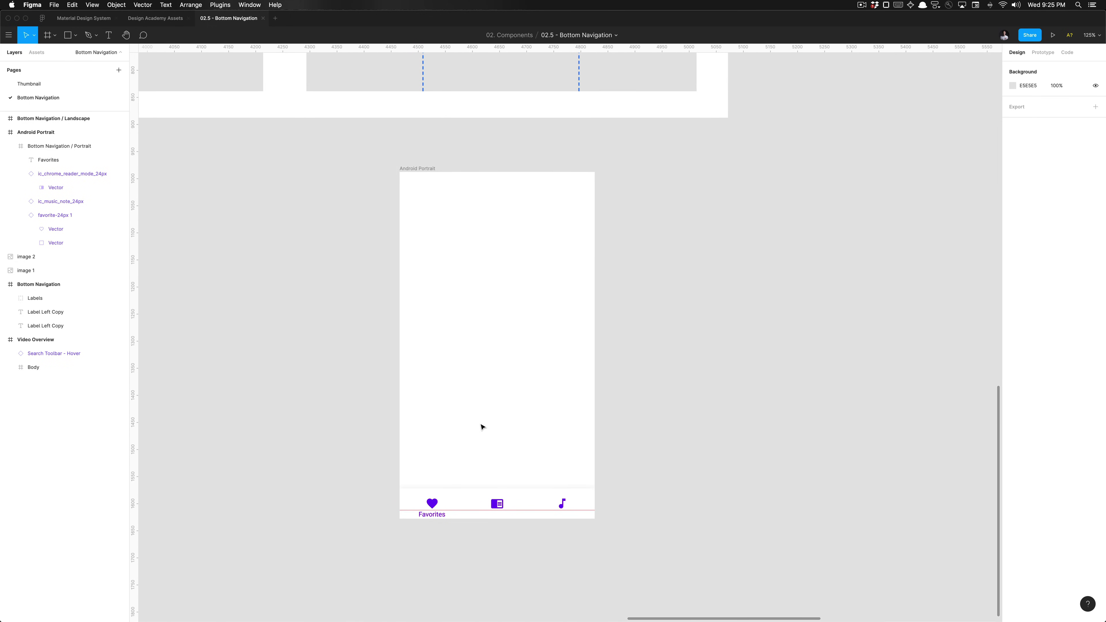
pyautogui.scroll(6, 654, 287)
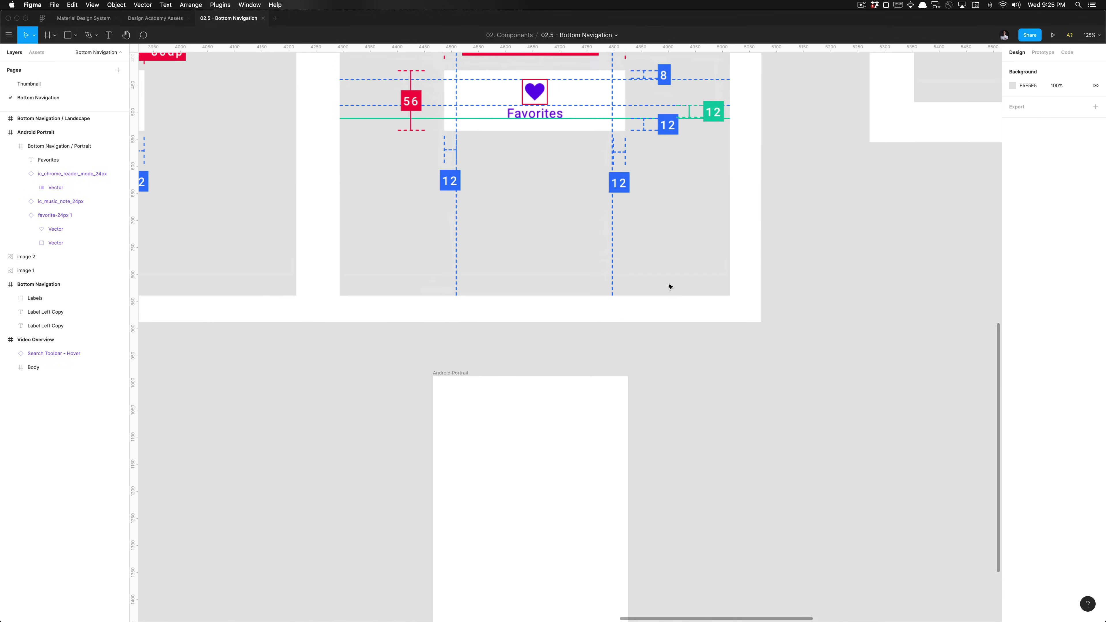
pyautogui.scroll(1, 515, 252)
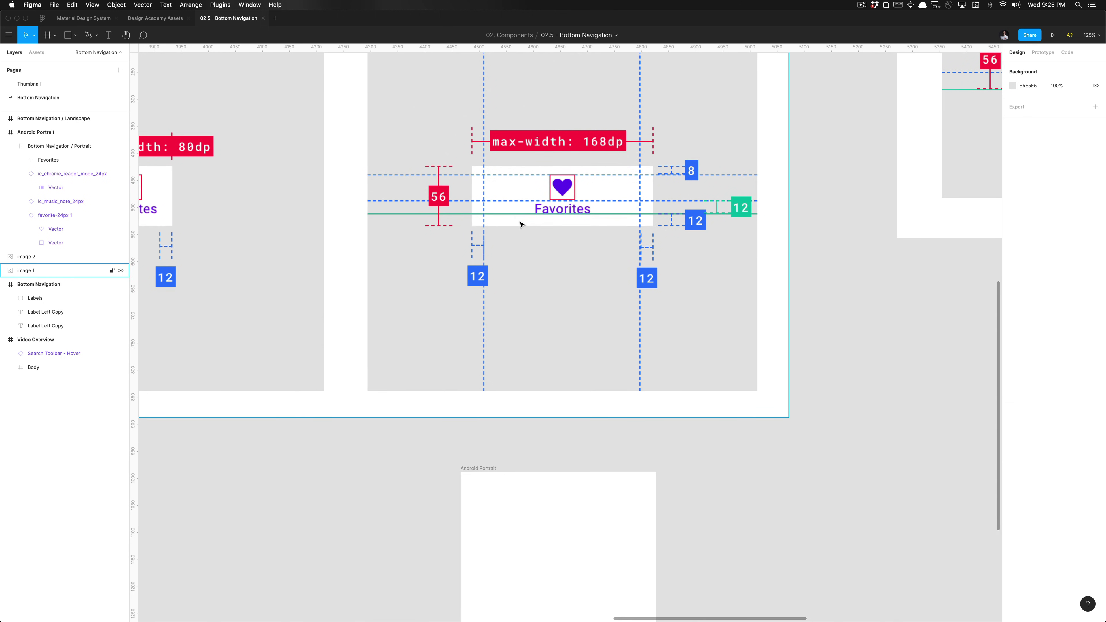
pyautogui.hscroll(5, 522, 224)
pyautogui.scroll(-4, 522, 224)
pyautogui.scroll(-10, 522, 224)
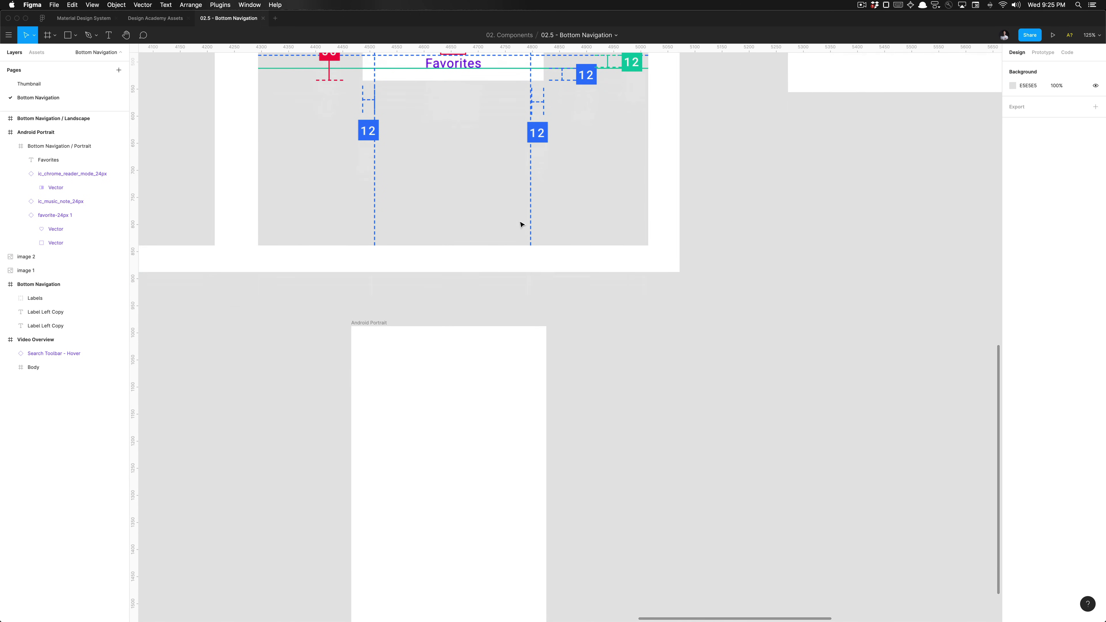
pyautogui.scroll(8, 400, 447)
pyautogui.keyDown('super'); pyautogui.click(360, 475); pyautogui.keyUp('super')
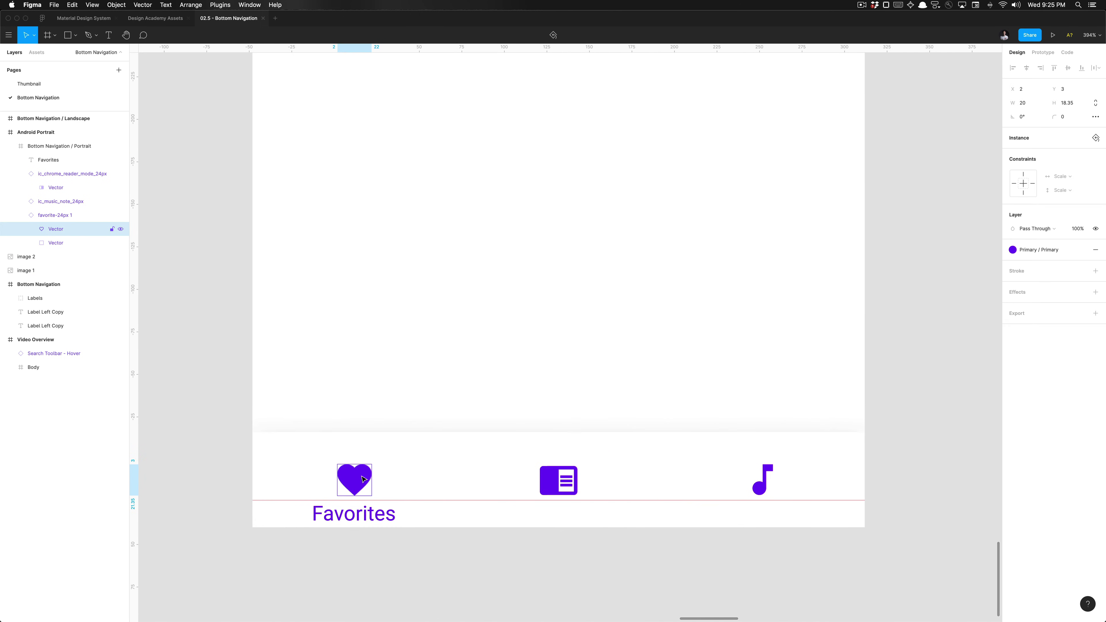
pyautogui.hotkey('shift', 'Return')
pyautogui.keyDown('shift'); pyautogui.click(381, 513); pyautogui.keyUp('shift')
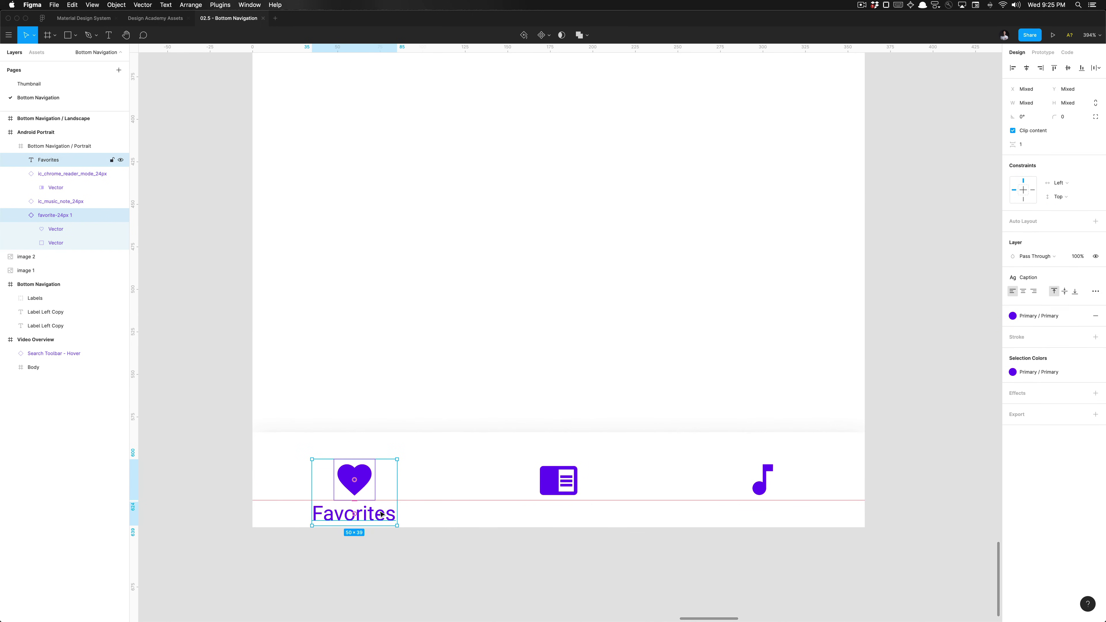
# - Wrap the heart and Favorites label in a frame, nudge it up, then remove the frame again
pyautogui.press('super+alt+g')
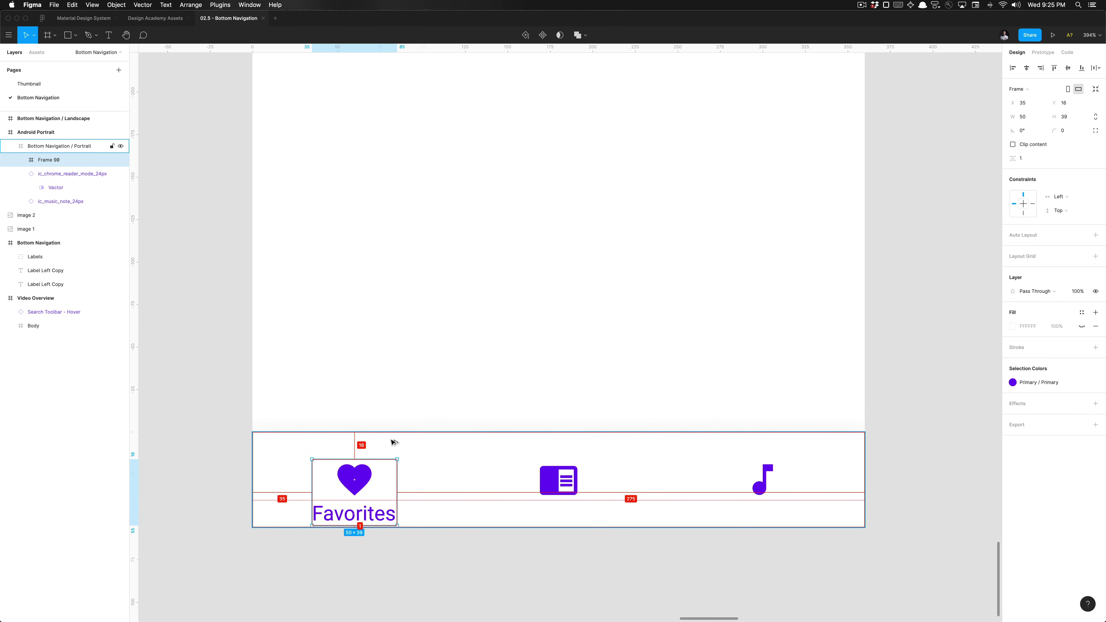
pyautogui.press('Up')
pyautogui.press('Up')
pyautogui.press('Up')
pyautogui.press('Up')
pyautogui.press('Up')
pyautogui.press('Up')
pyautogui.press('Up')
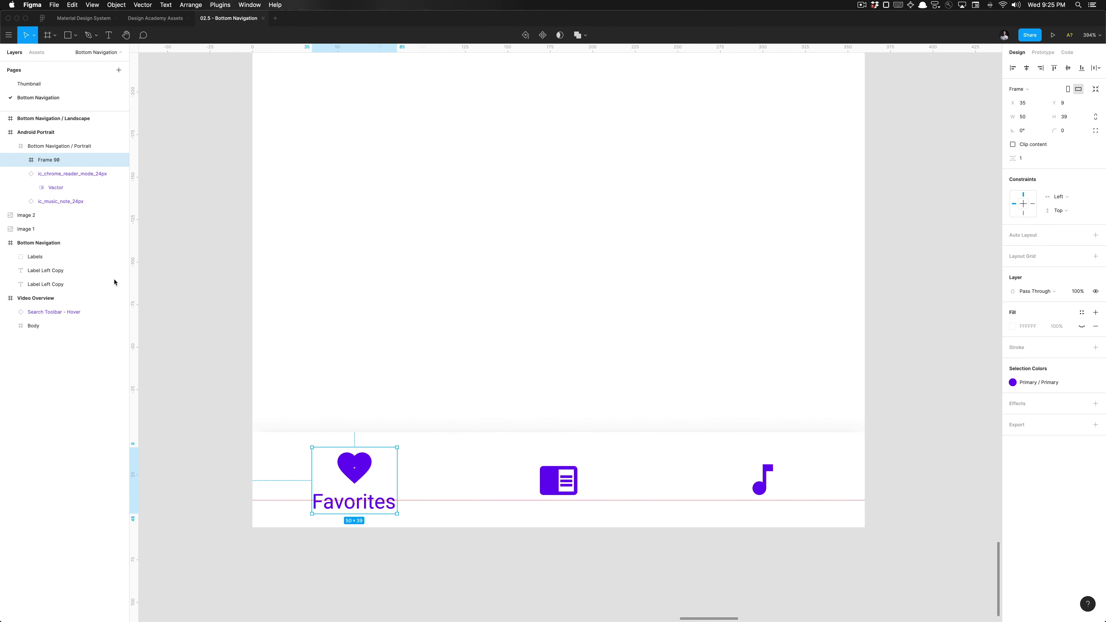
pyautogui.press('super+shift+g')
pyautogui.click(371, 550)
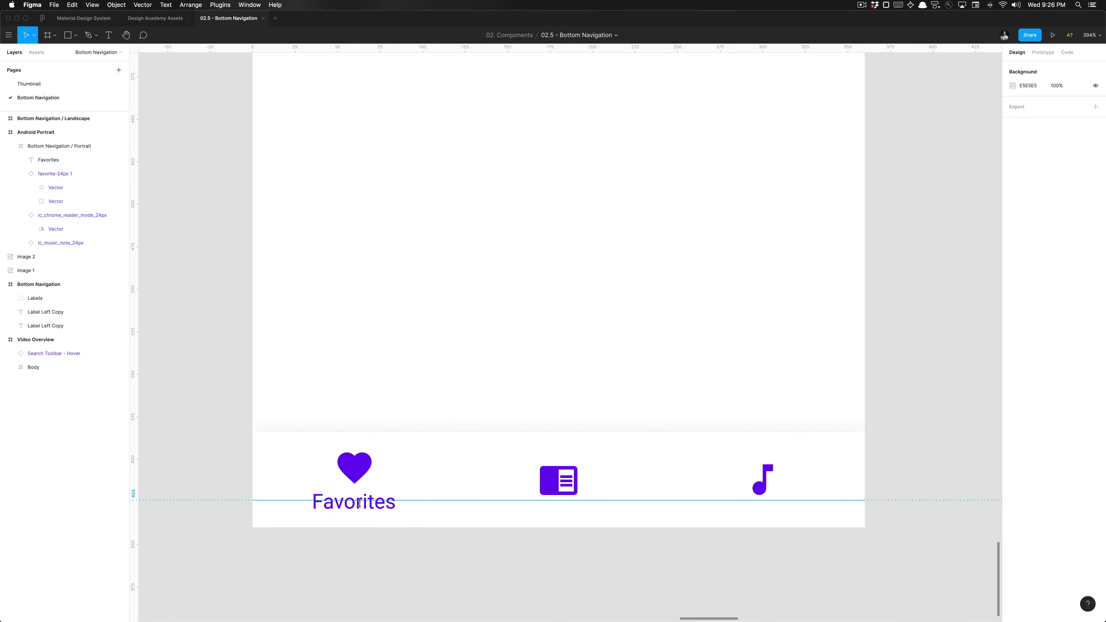
# - Center-align the Favorites label text, keeping its wording as Favorites
pyautogui.click(48, 160)
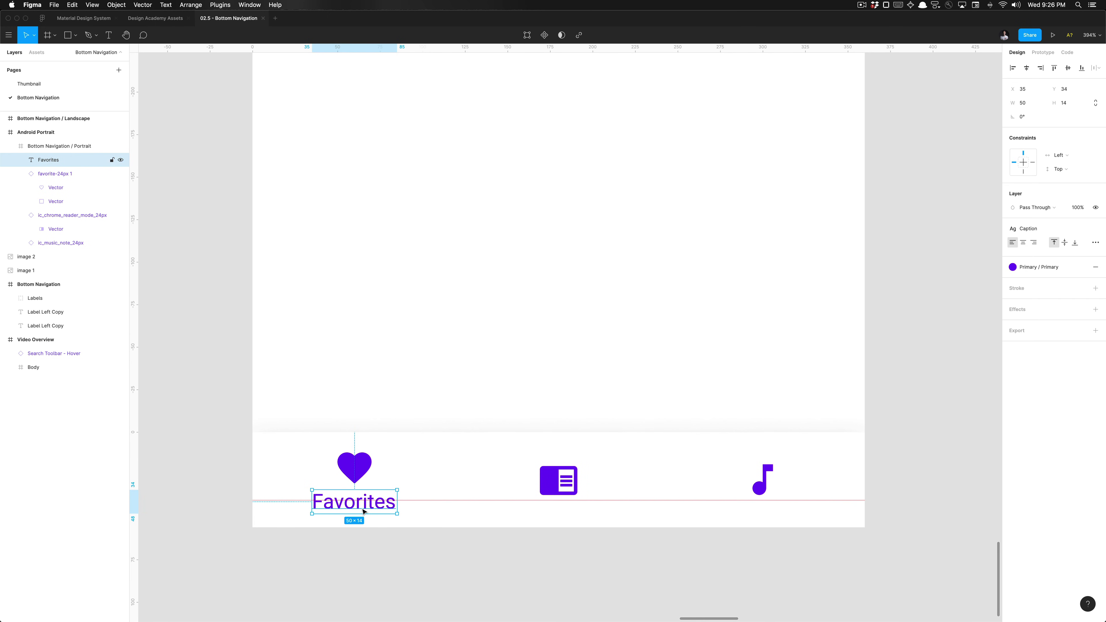
pyautogui.click(1023, 243)
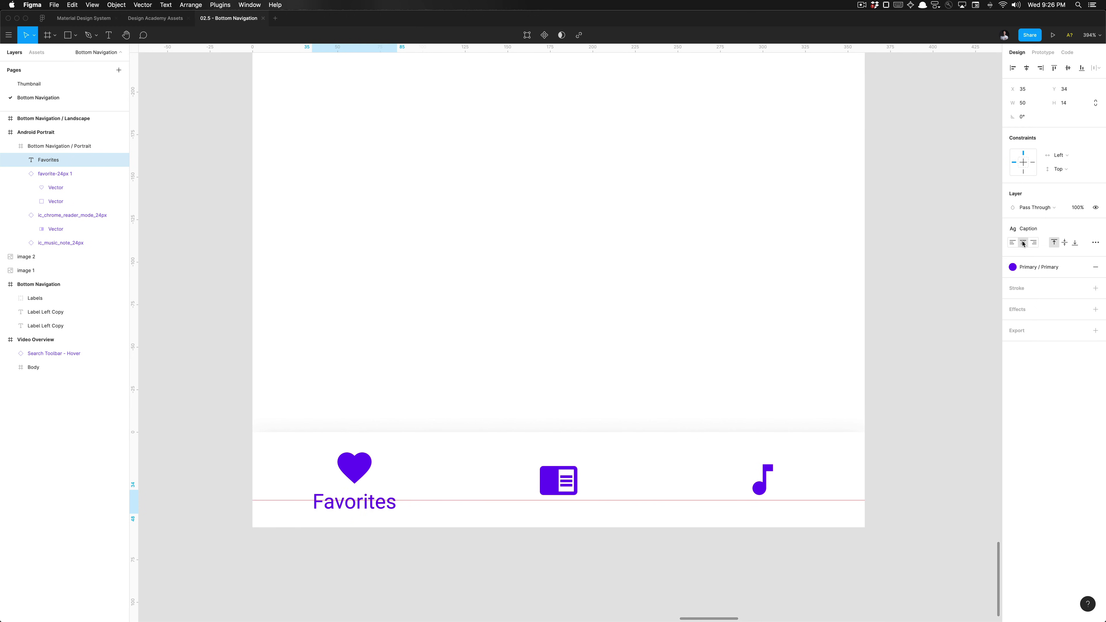
pyautogui.doubleClick(360, 509)
pyautogui.write('asdasdasd')
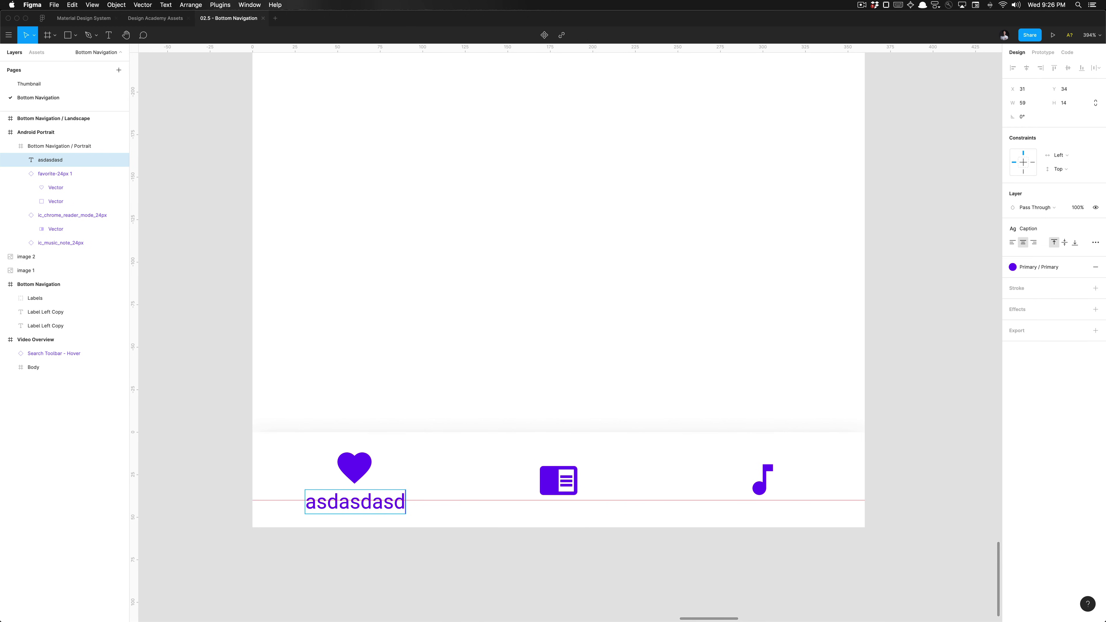
pyautogui.press('super+z')
pyautogui.press('Escape')
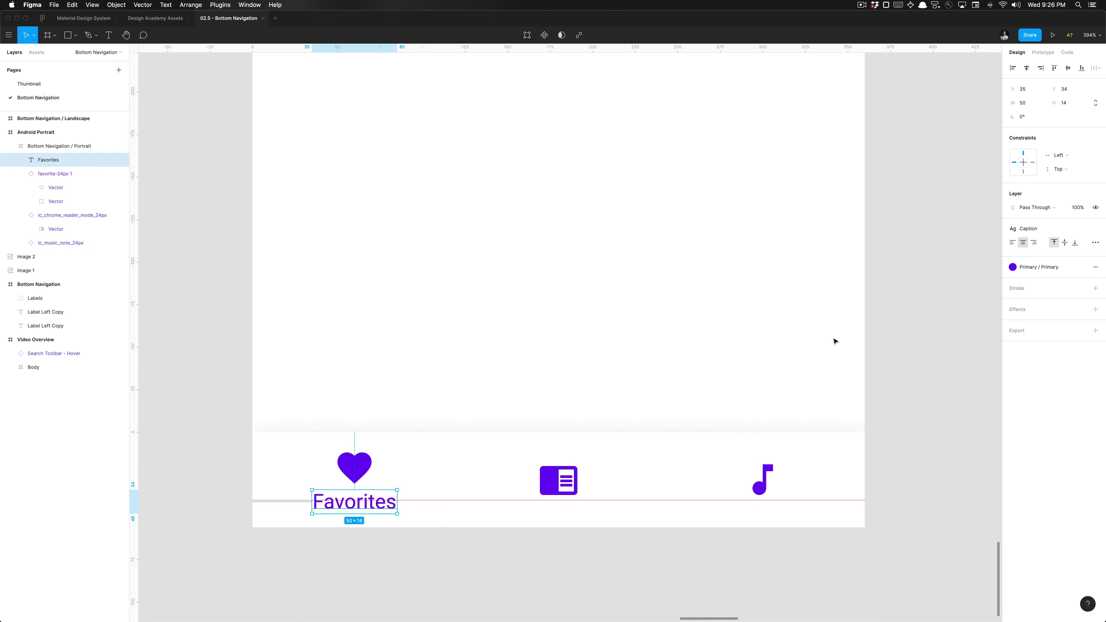
pyautogui.click(364, 539)
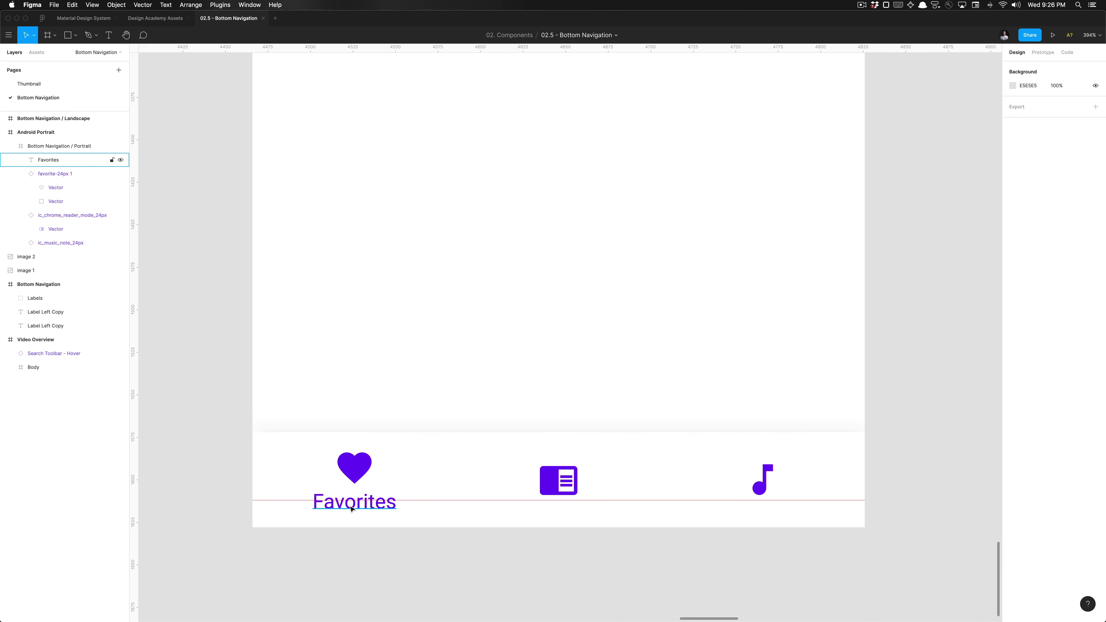
# - Draw a small grey rectangle just below the Favorites label
pyautogui.doubleClick(364, 470)
pyautogui.click(392, 540)
pyautogui.click(380, 512)
pyautogui.click(392, 535)
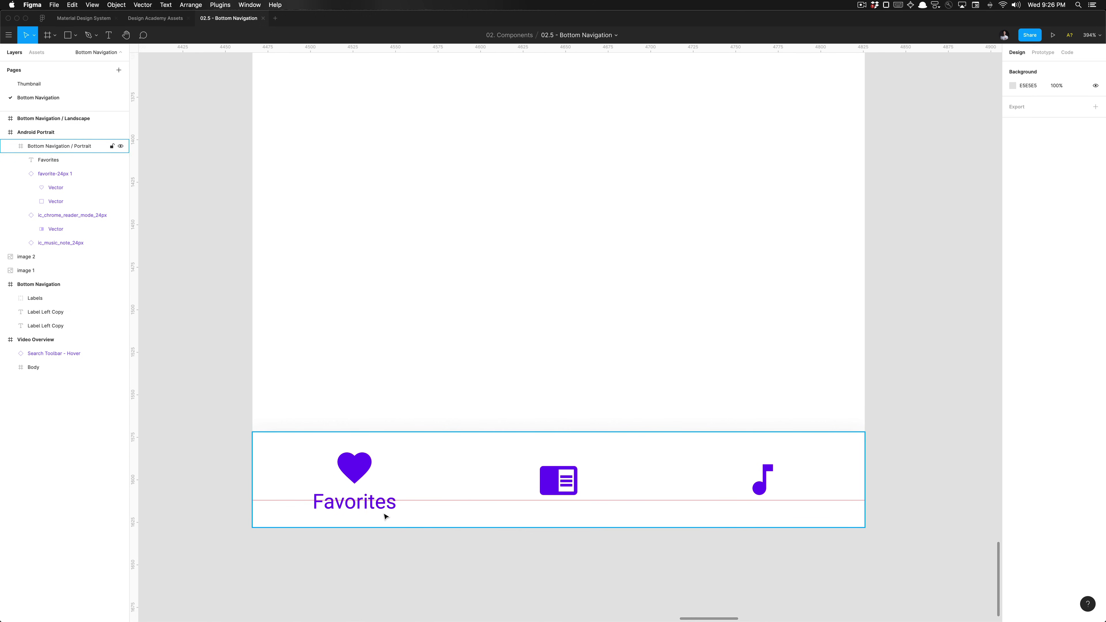
pyautogui.press('r')
pyautogui.scroll(8, 383, 514)
pyautogui.moveTo(376, 498); pyautogui.dragTo(349, 538)
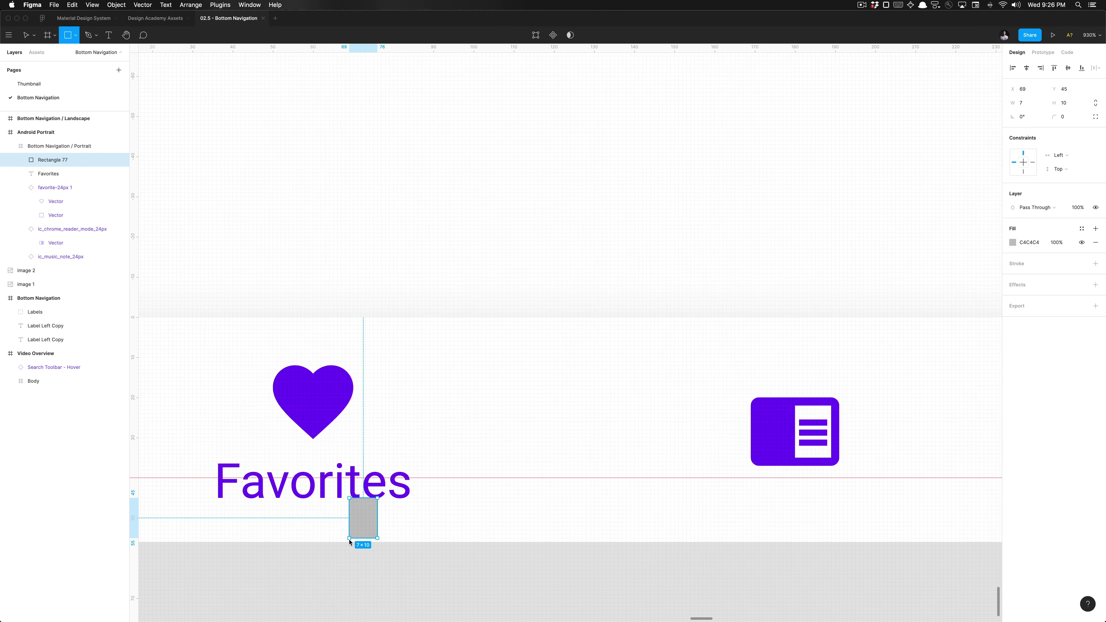
# - Delete the temporary rectangle and zoom over the Portrait spec images to compare the bar's spacing
pyautogui.press('BackSpace')
pyautogui.scroll(-10, 350, 547)
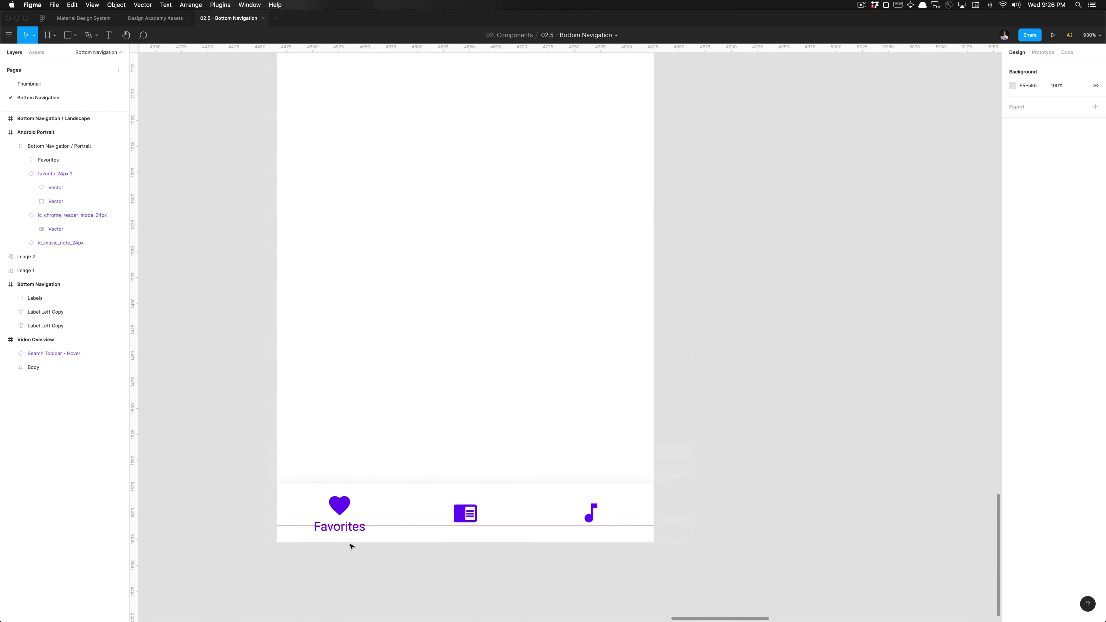
pyautogui.scroll(-3, 351, 568)
pyautogui.scroll(-3, 352, 568)
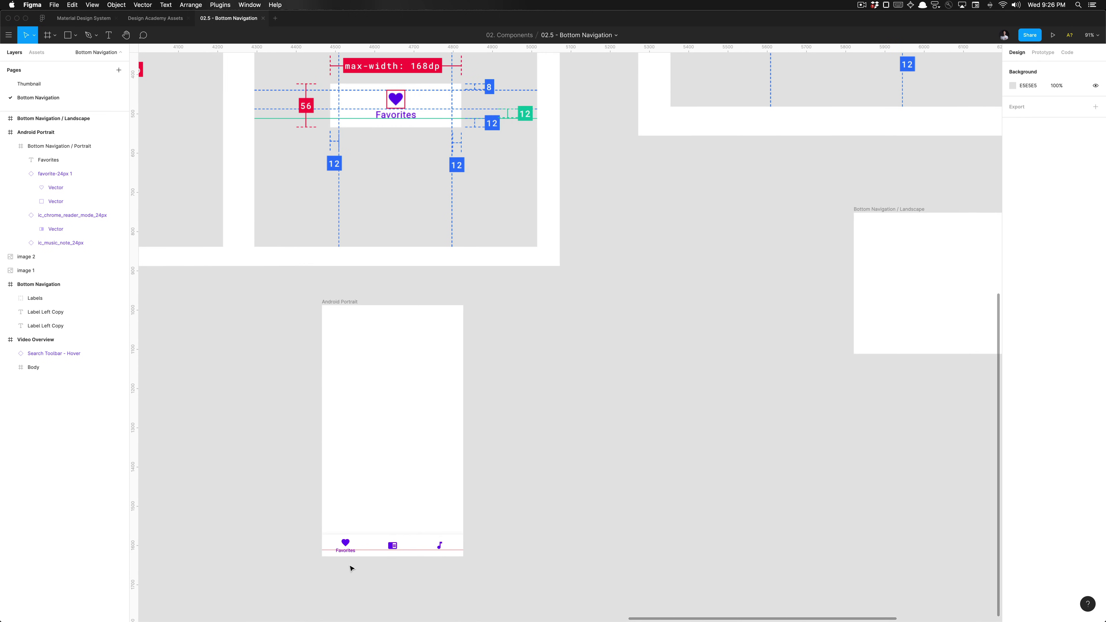
pyautogui.scroll(-3, 502, 314)
pyautogui.scroll(2, 501, 314)
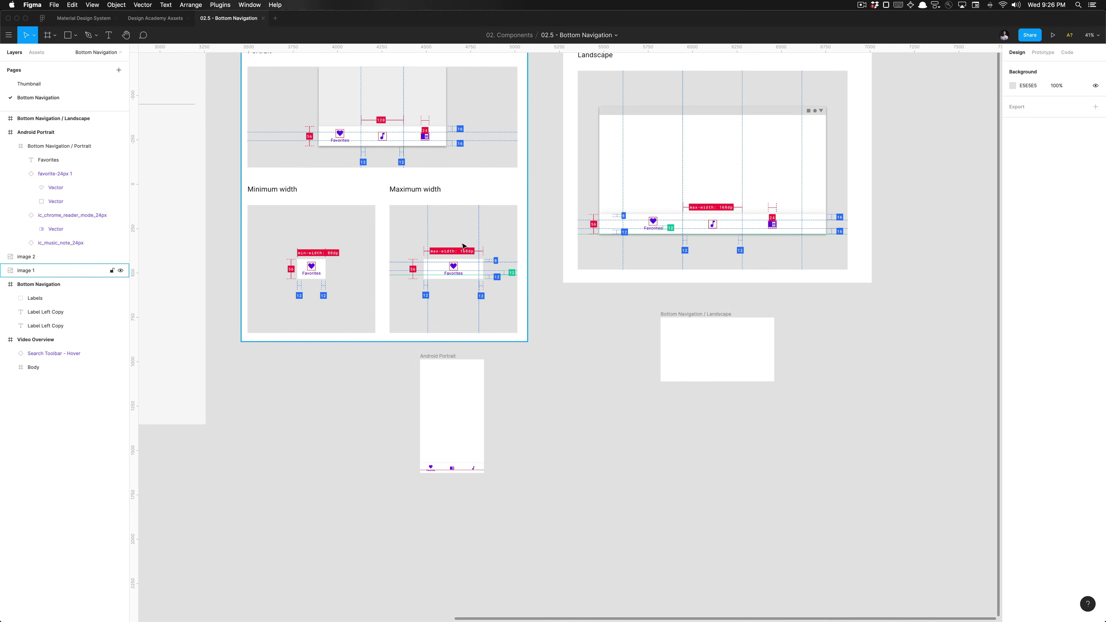
pyautogui.scroll(5, 502, 314)
pyautogui.scroll(5, 464, 245)
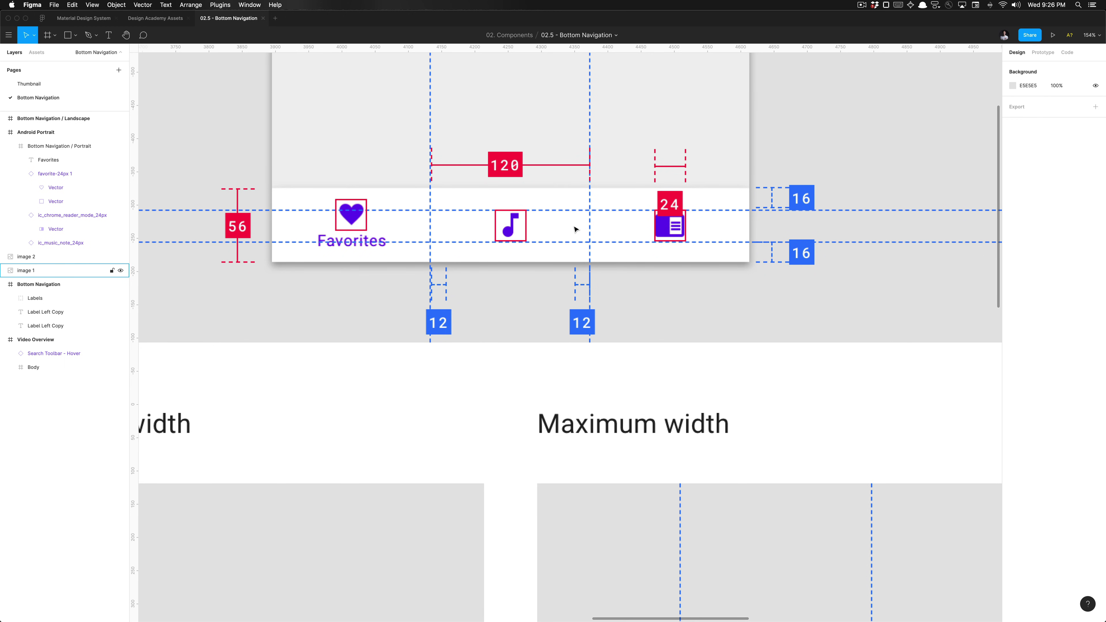
pyautogui.scroll(-10, 652, 221)
pyautogui.hscroll(3, 652, 221)
pyautogui.scroll(5, 485, 230)
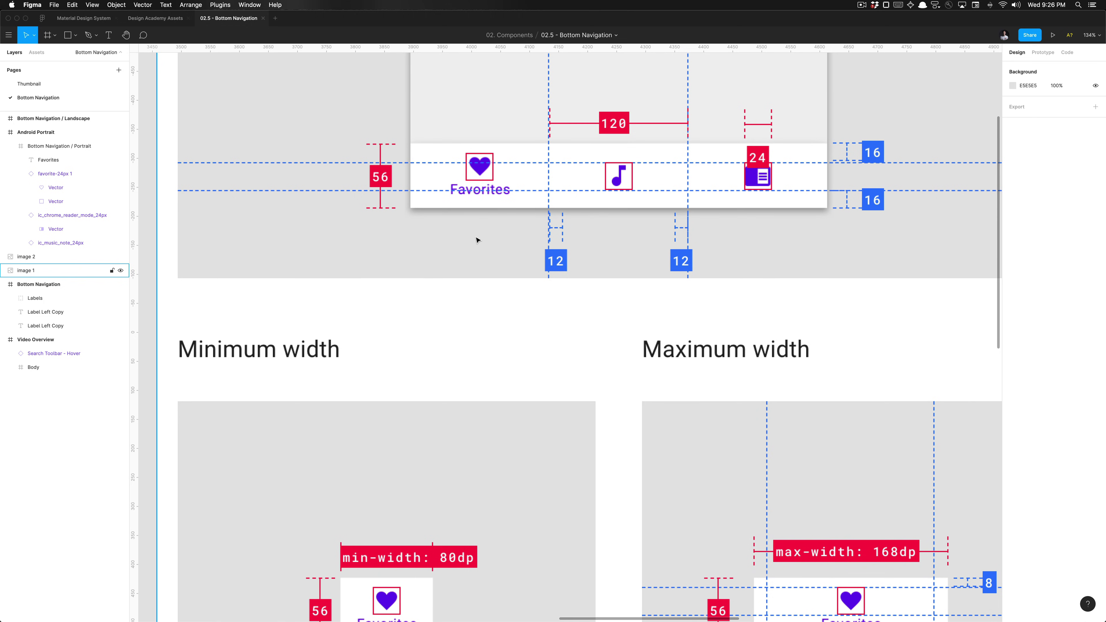
pyautogui.scroll(-8, 476, 227)
pyautogui.scroll(-4, 514, 284)
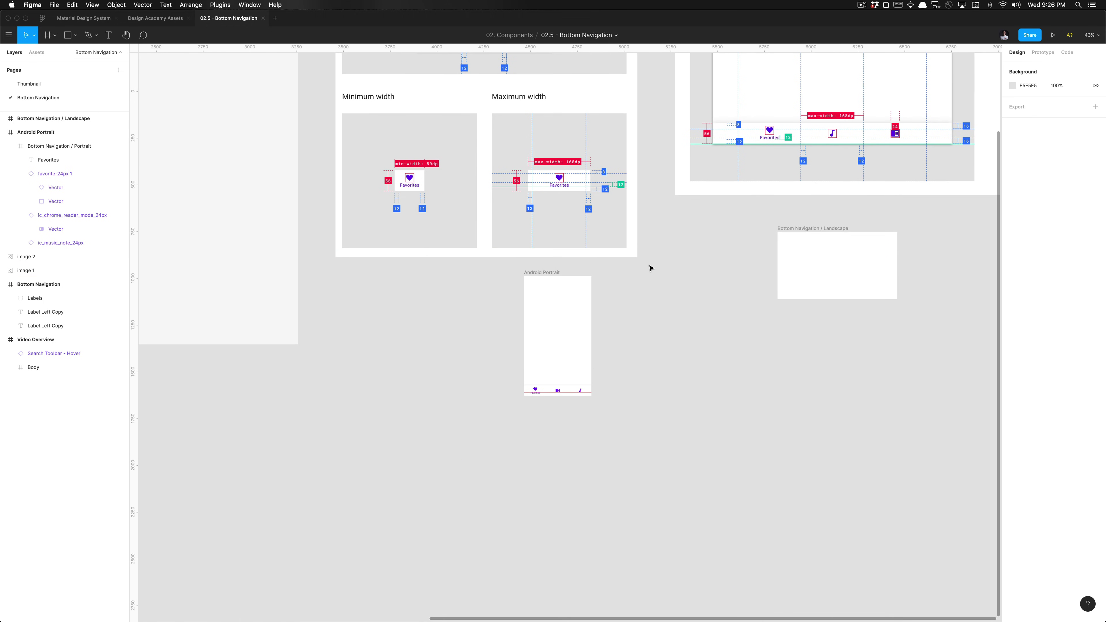
pyautogui.scroll(6, 573, 425)
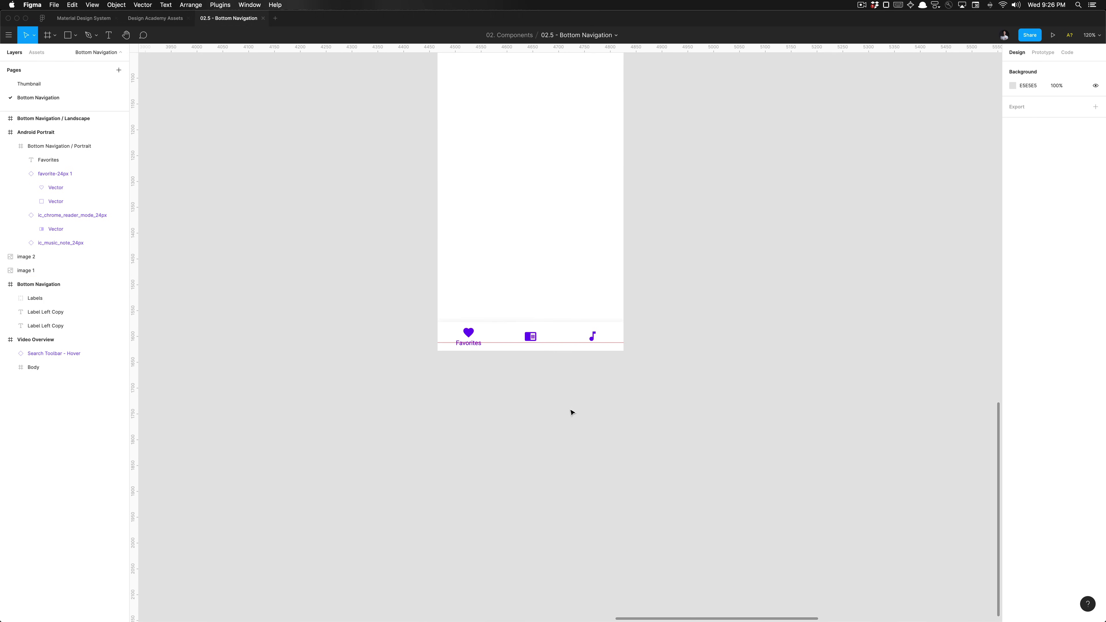
# - Turn the portrait bottom navigation bar into a component
pyautogui.click(551, 343)
pyautogui.click(552, 408)
pyautogui.scroll(-8, 549, 405)
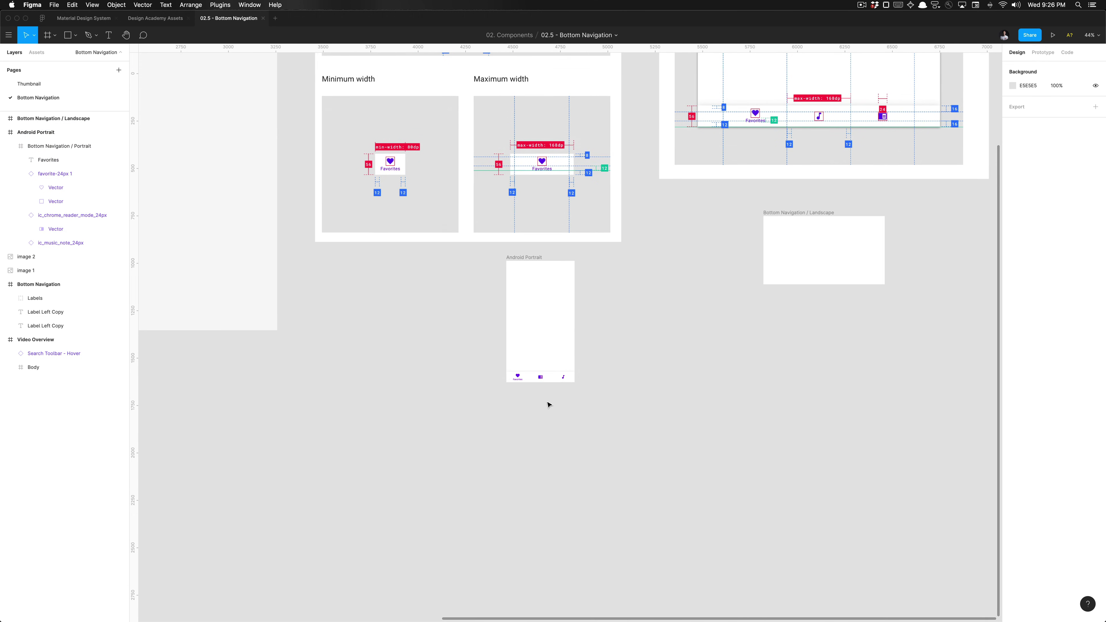
pyautogui.scroll(5, 548, 405)
pyautogui.click(540, 422)
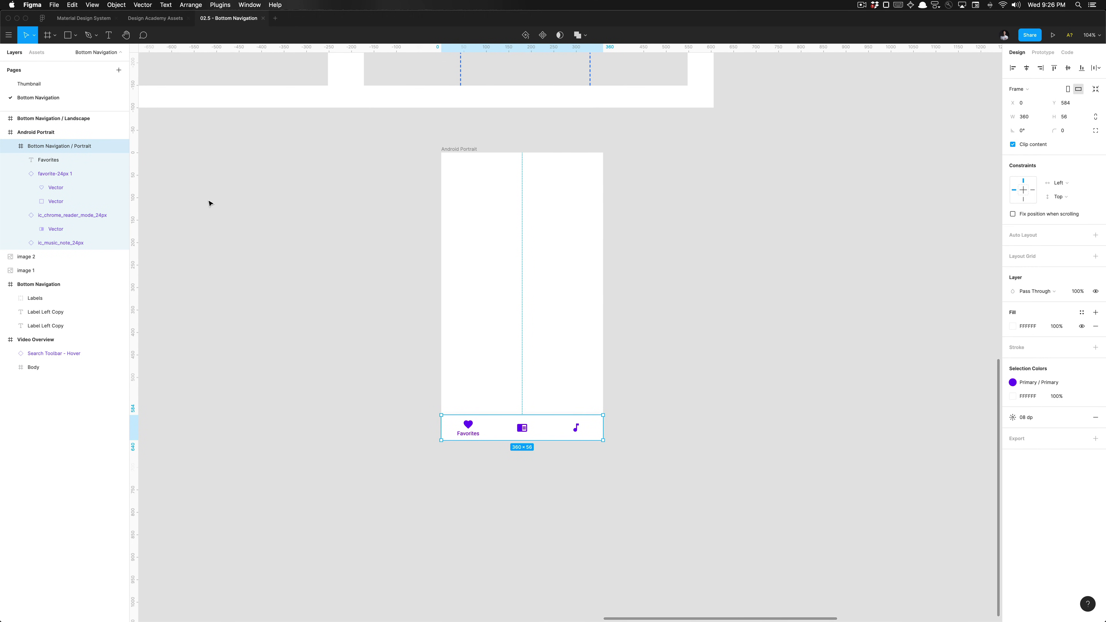
pyautogui.hotkey('alt', 'l')
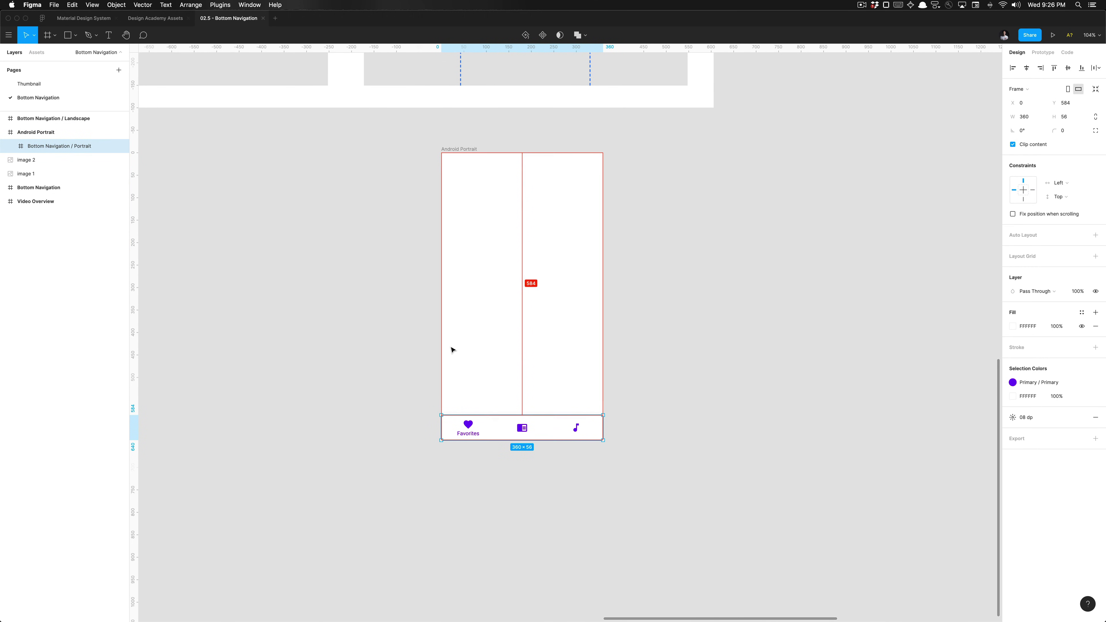
pyautogui.press('super+alt+k')
# - Drag a copy of the Bottom Navigation / Portrait component into the Landscape frame
pyautogui.click(718, 175)
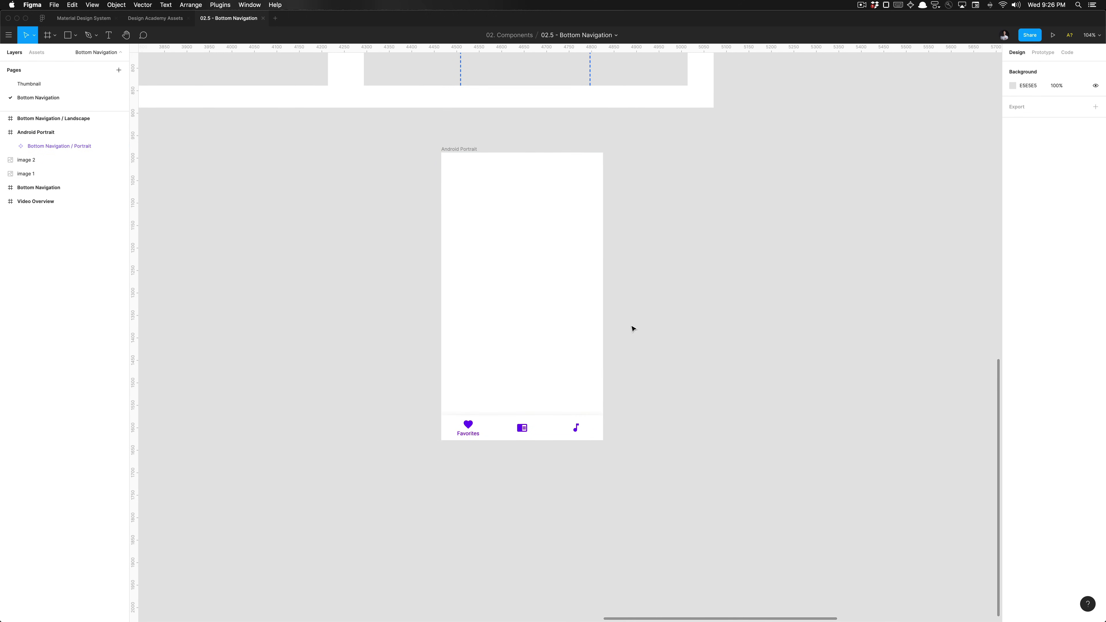
pyautogui.scroll(-5, 633, 329)
pyautogui.hscroll(2, 568, 383)
pyautogui.scroll(3, 559, 412)
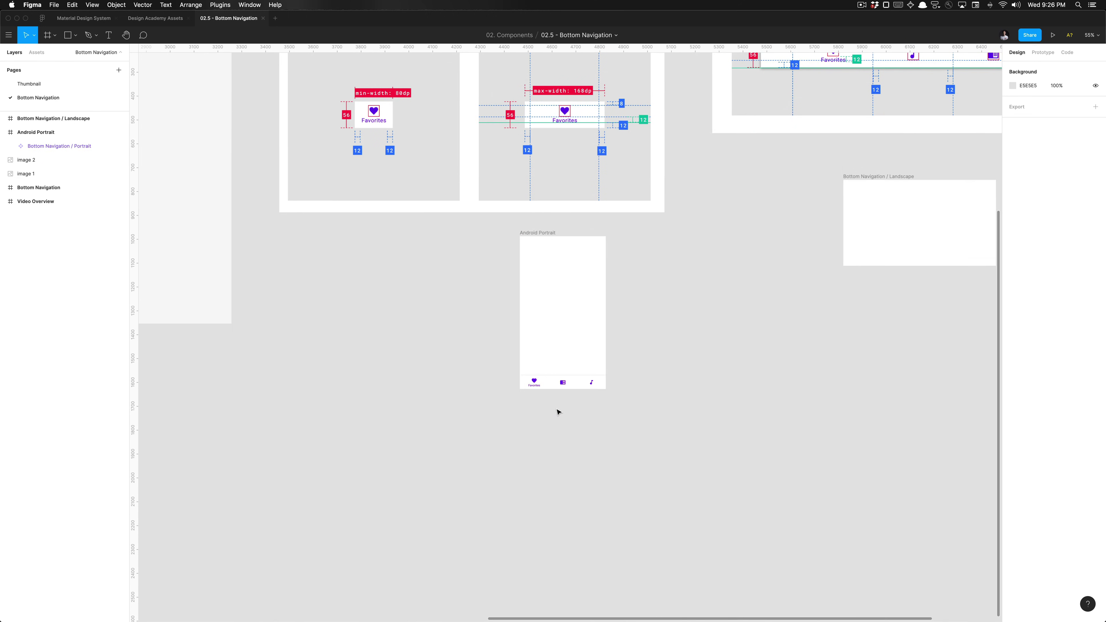
pyautogui.click(565, 384)
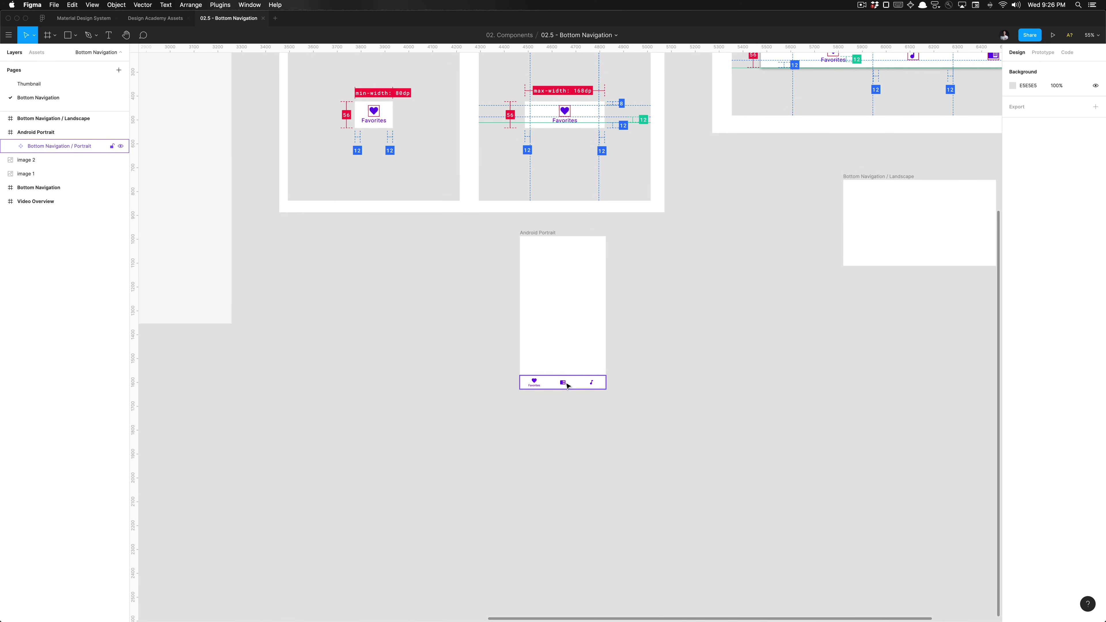
pyautogui.click(554, 284)
pyautogui.scroll(-2, 583, 299)
pyautogui.hscroll(3, 583, 302)
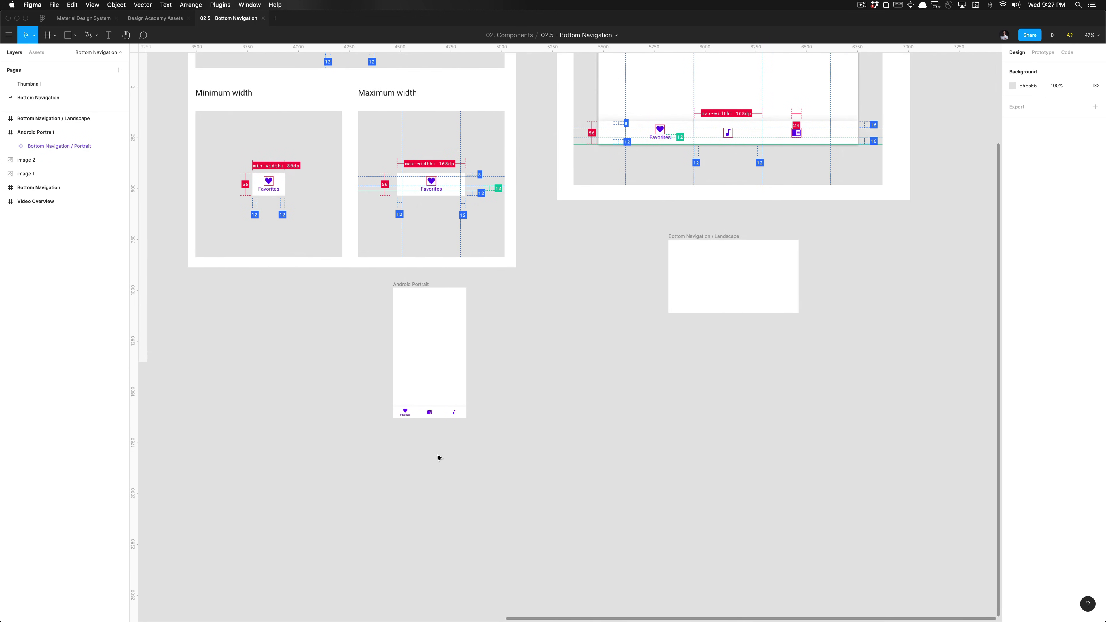
pyautogui.click(434, 412)
pyautogui.moveTo(438, 414); pyautogui.dragTo(735, 292)
# - Align the copied bar to the Landscape frame's left edge and bottom
pyautogui.scroll(5, 735, 293)
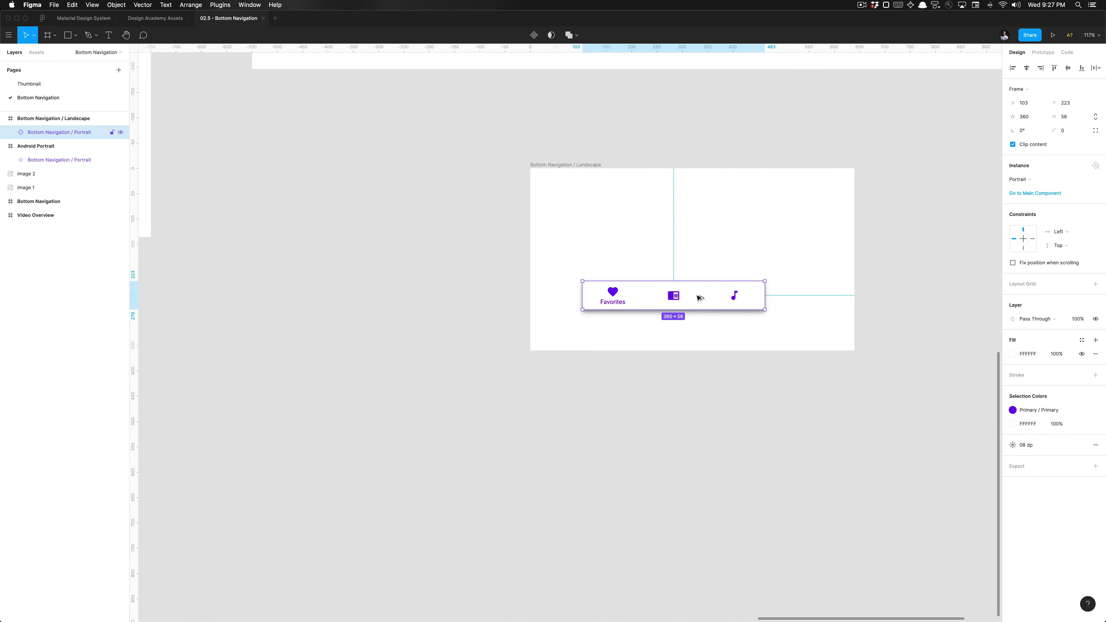
pyautogui.hotkey('alt', 'a')
pyautogui.moveTo(697, 296); pyautogui.dragTo(715, 336)
pyautogui.click(632, 386)
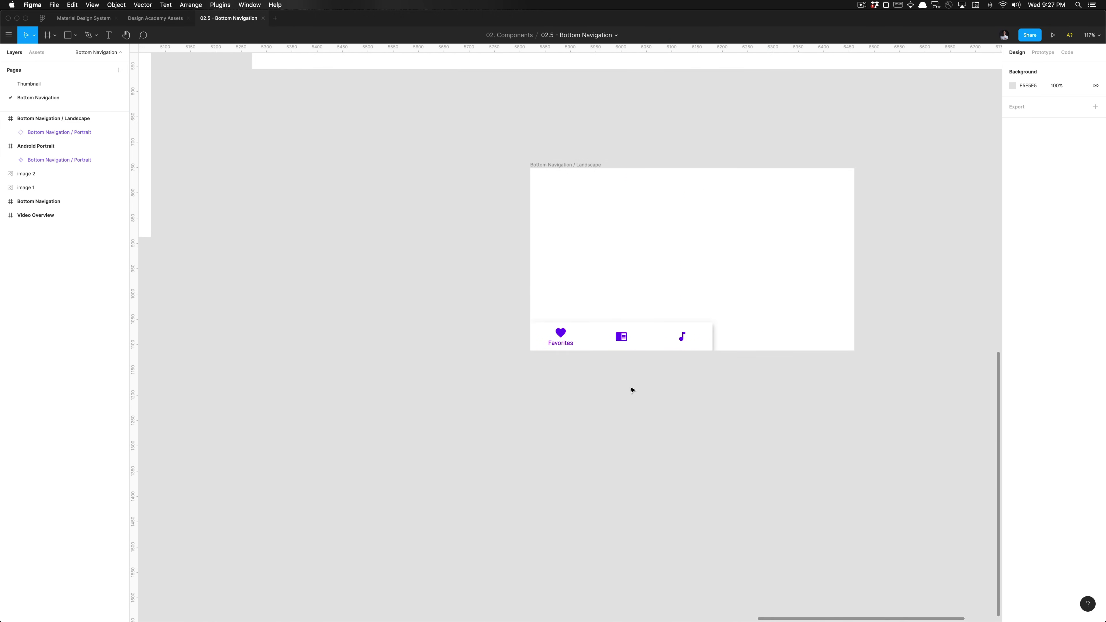
# - Rename the copy to Bottom Navigation / Landscape and detach it from the component
pyautogui.click(627, 347)
pyautogui.press('super+r')
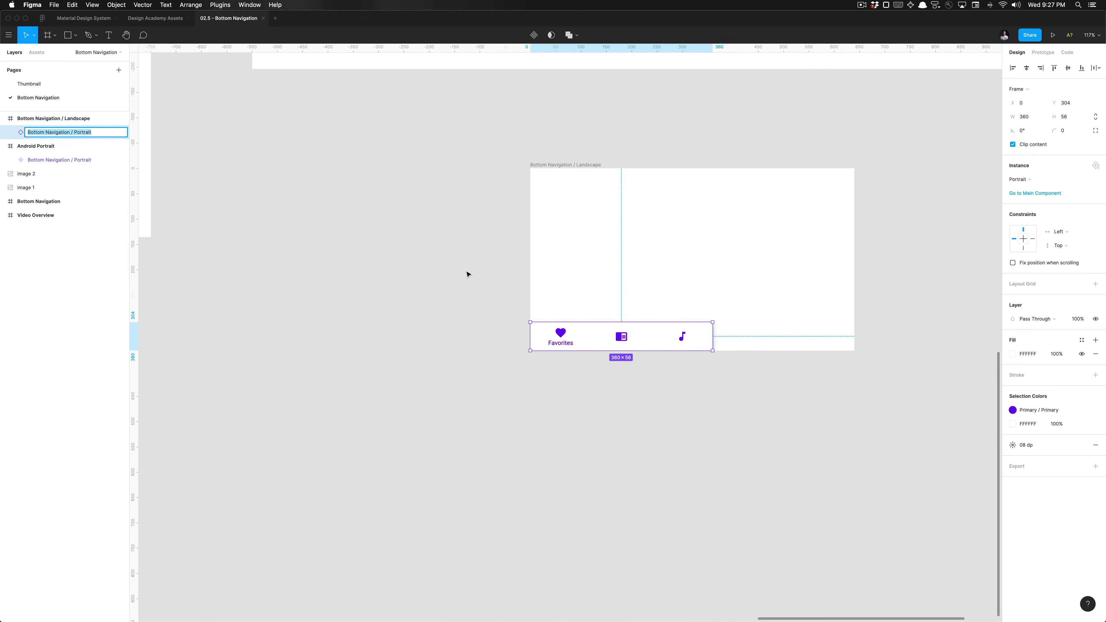
pyautogui.press('Right')
pyautogui.hotkey('alt', 'shift', 'Left')
pyautogui.write('Landscape')
pyautogui.press('Return')
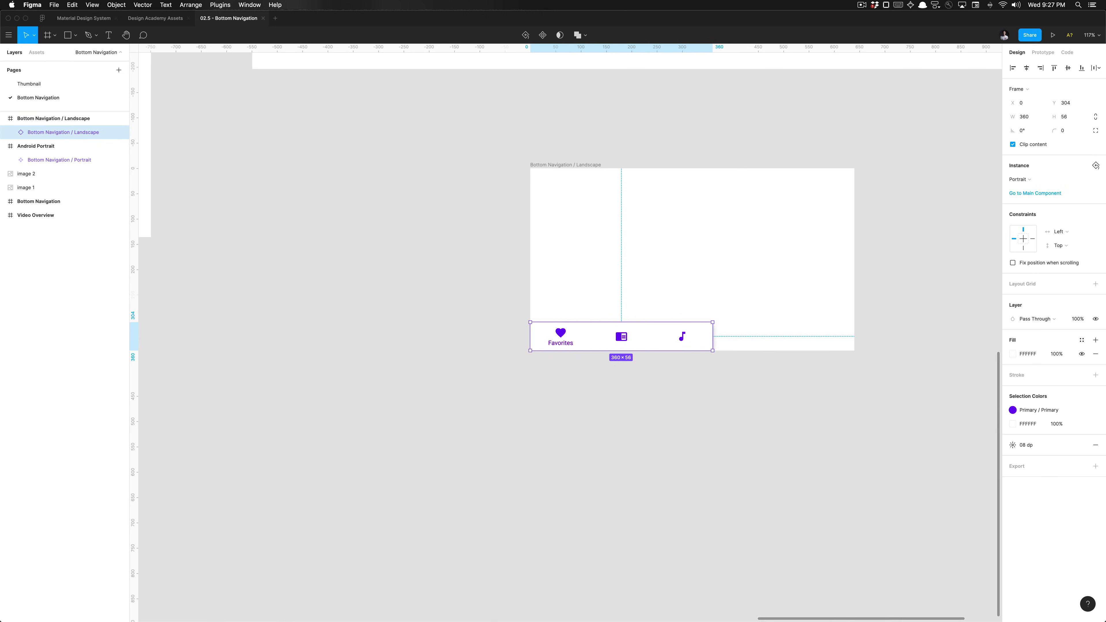
pyautogui.press('super+alt+b')
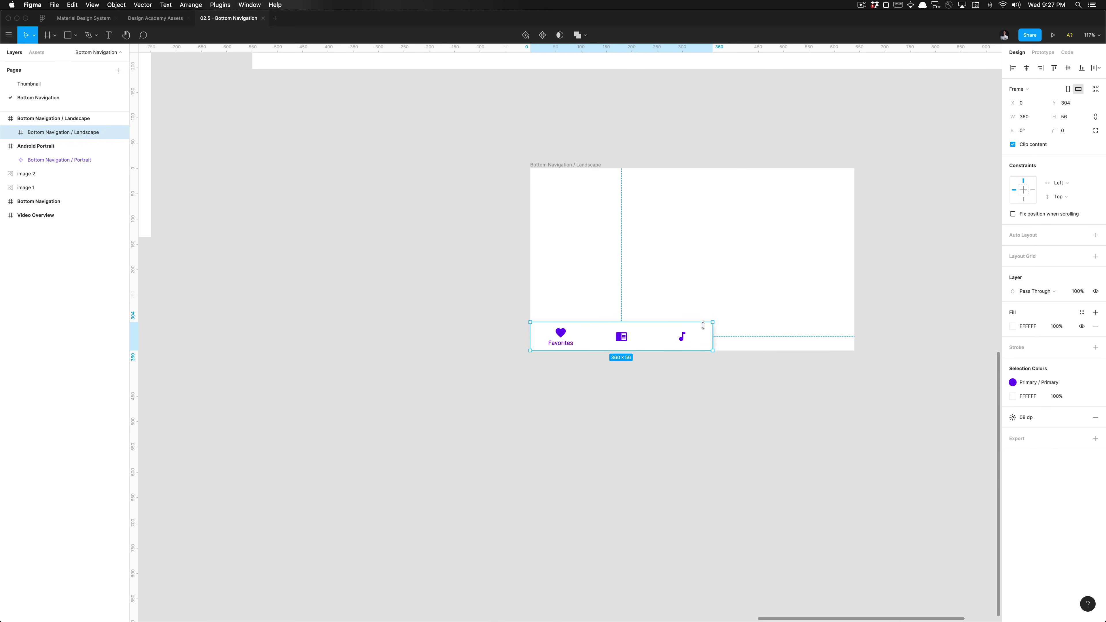
# - Drag the inner Bottom Navigation / Landscape bar's right edge out to 640 wide
pyautogui.click(573, 408)
pyautogui.scroll(-10, 573, 407)
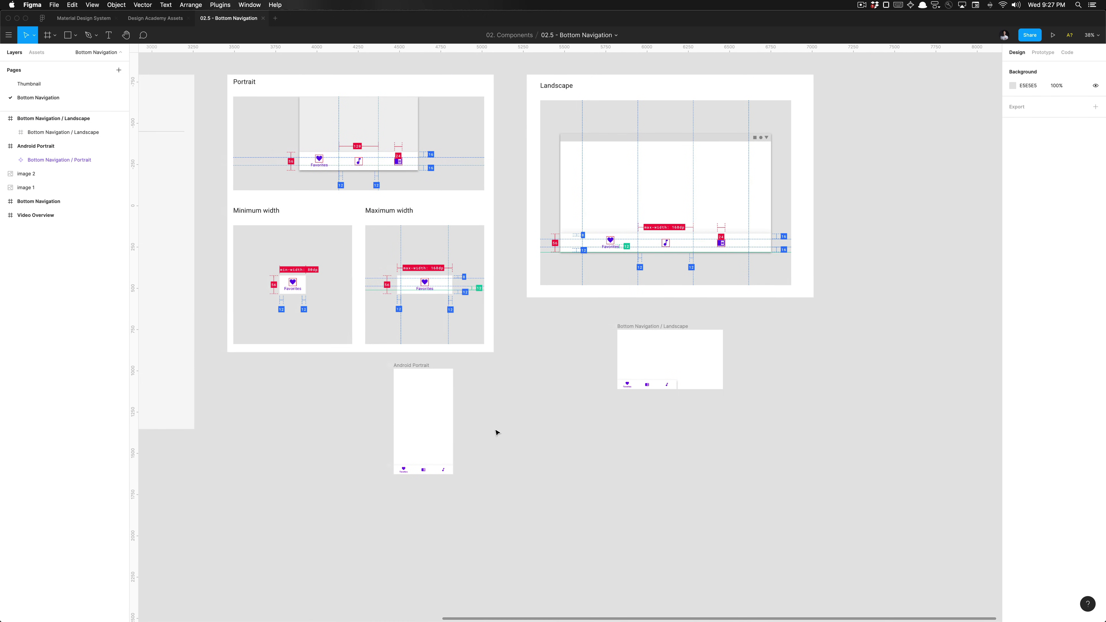
pyautogui.click(434, 469)
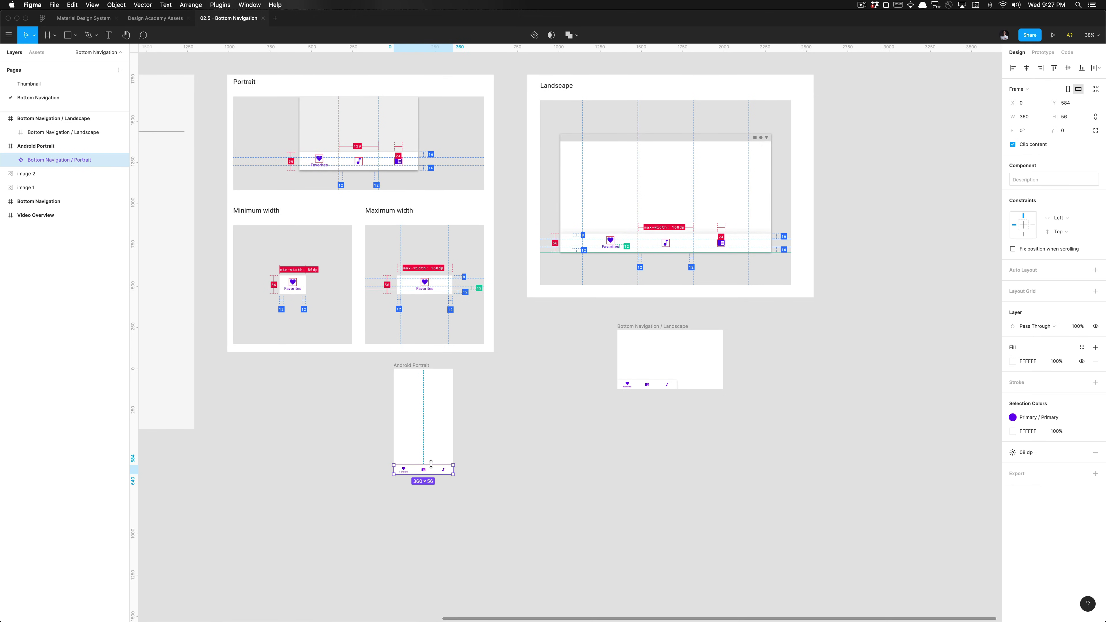
pyautogui.click(502, 442)
pyautogui.scroll(5, 502, 441)
pyautogui.hscroll(3, 501, 441)
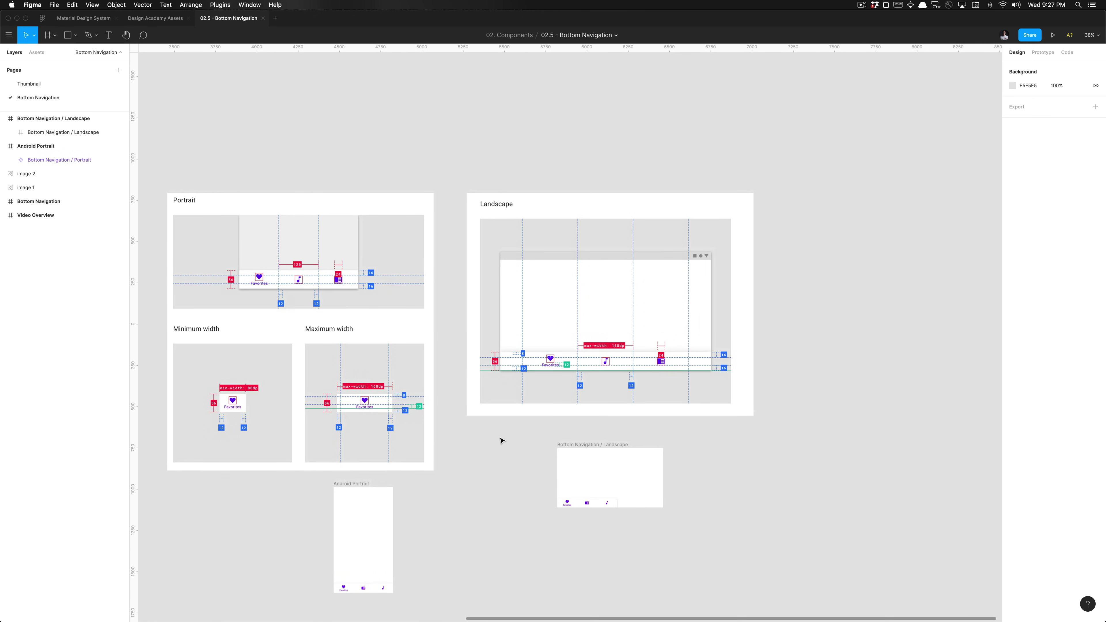
pyautogui.scroll(5, 596, 480)
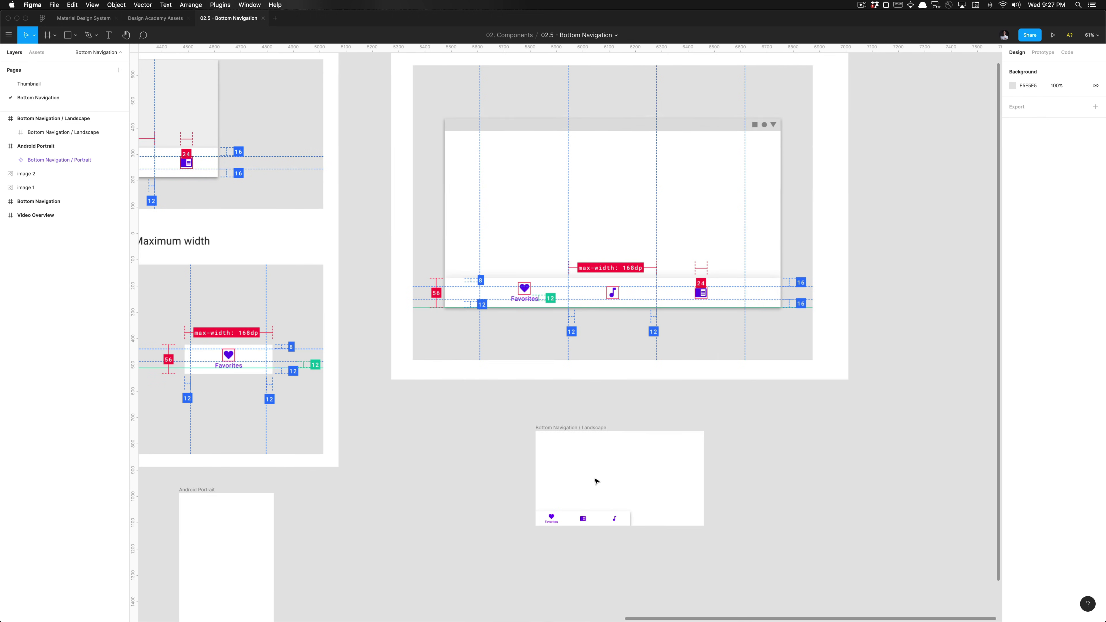
pyautogui.click(561, 527)
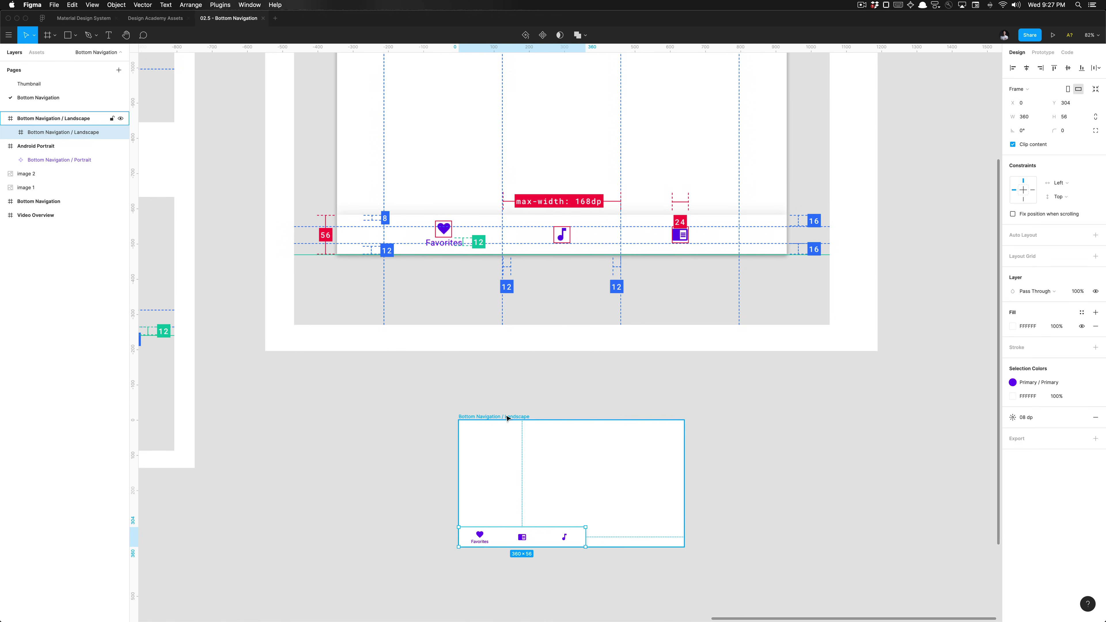
pyautogui.click(519, 391)
pyautogui.scroll(-2, 519, 391)
pyautogui.hscroll(3, 520, 391)
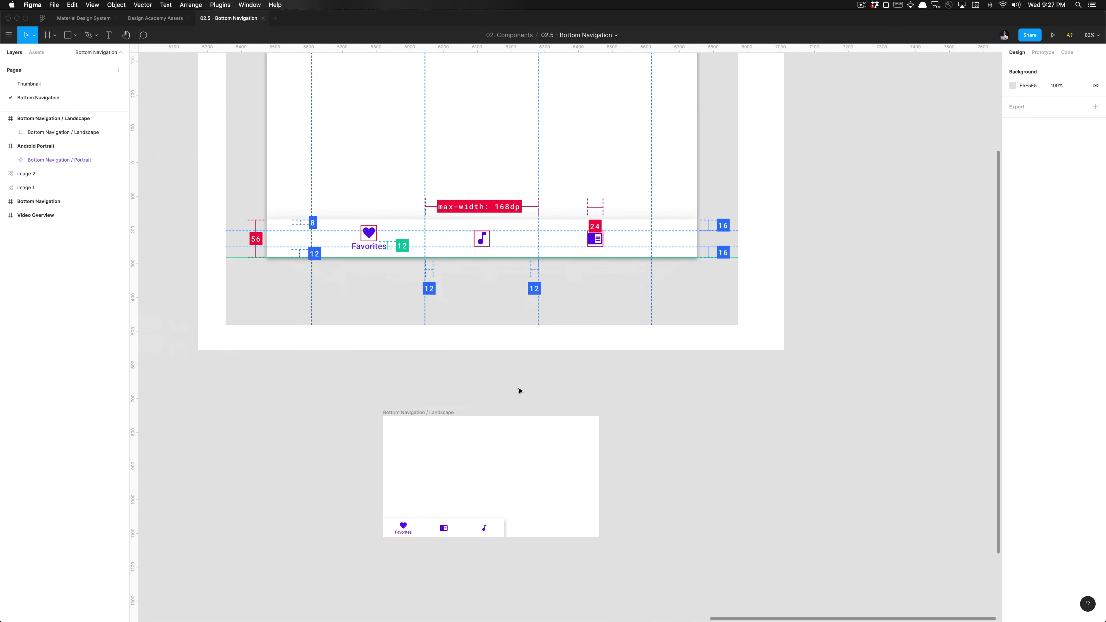
pyautogui.click(430, 418)
pyautogui.click(489, 535)
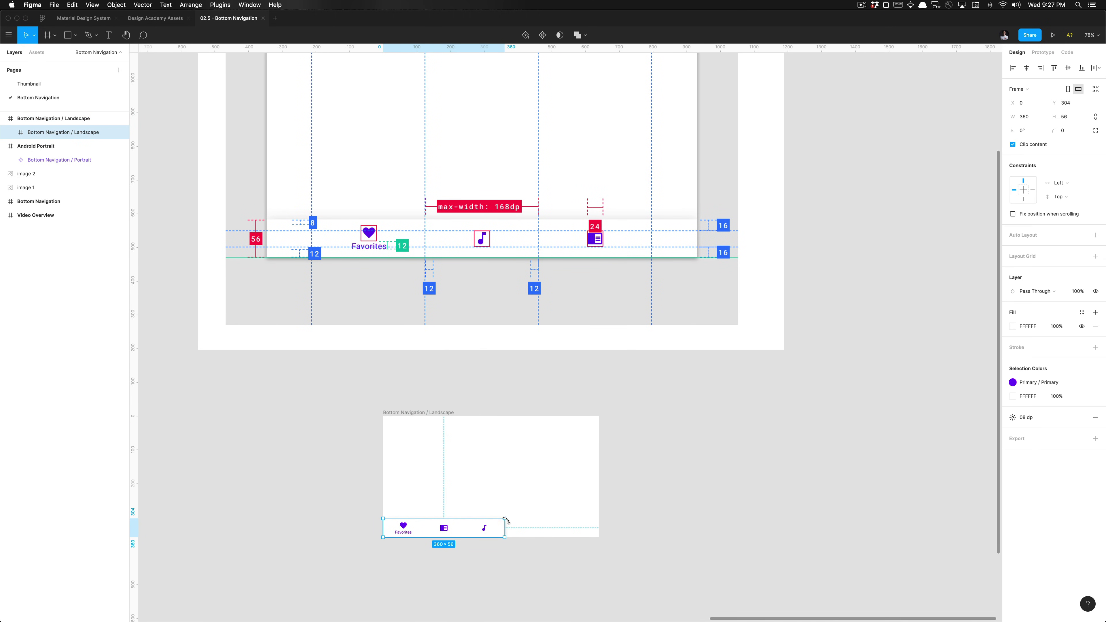
pyautogui.moveTo(502, 529); pyautogui.dragTo(599, 527)
pyautogui.click(660, 541)
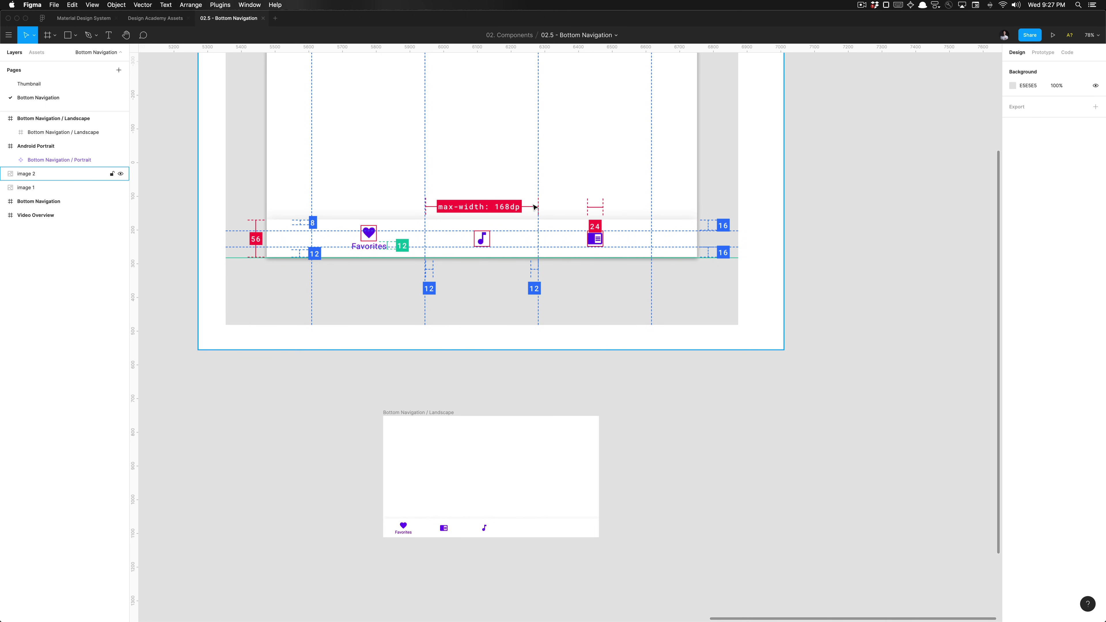
pyautogui.scroll(-3, 502, 370)
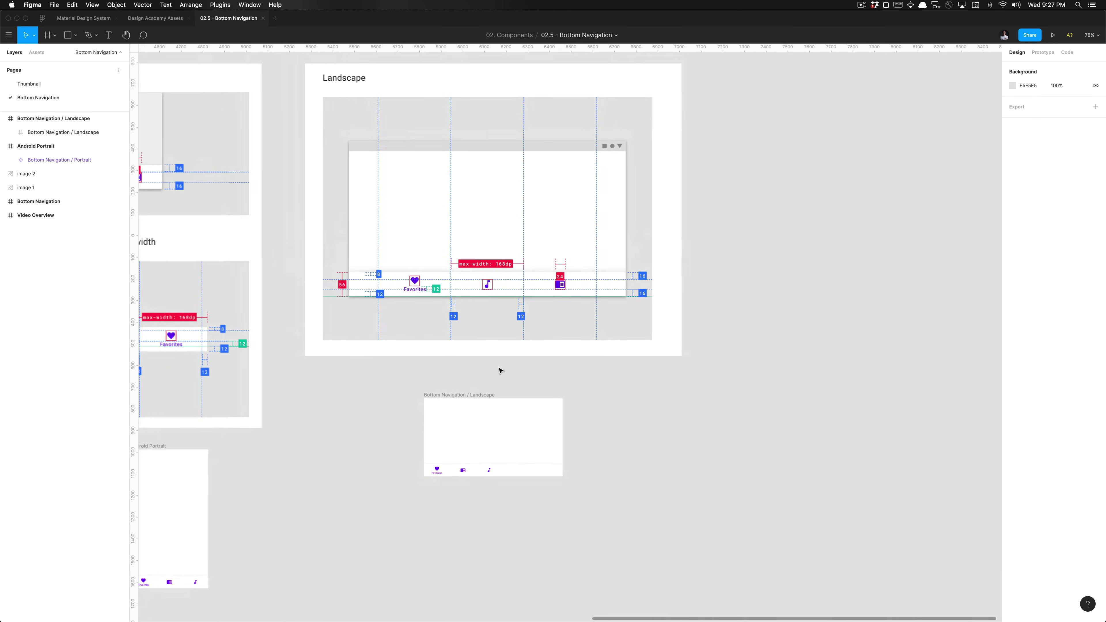
# - Wrap the music-note icon in its own new frame
pyautogui.scroll(6, 501, 370)
pyautogui.keyDown('super'); pyautogui.click(489, 503); pyautogui.keyUp('super')
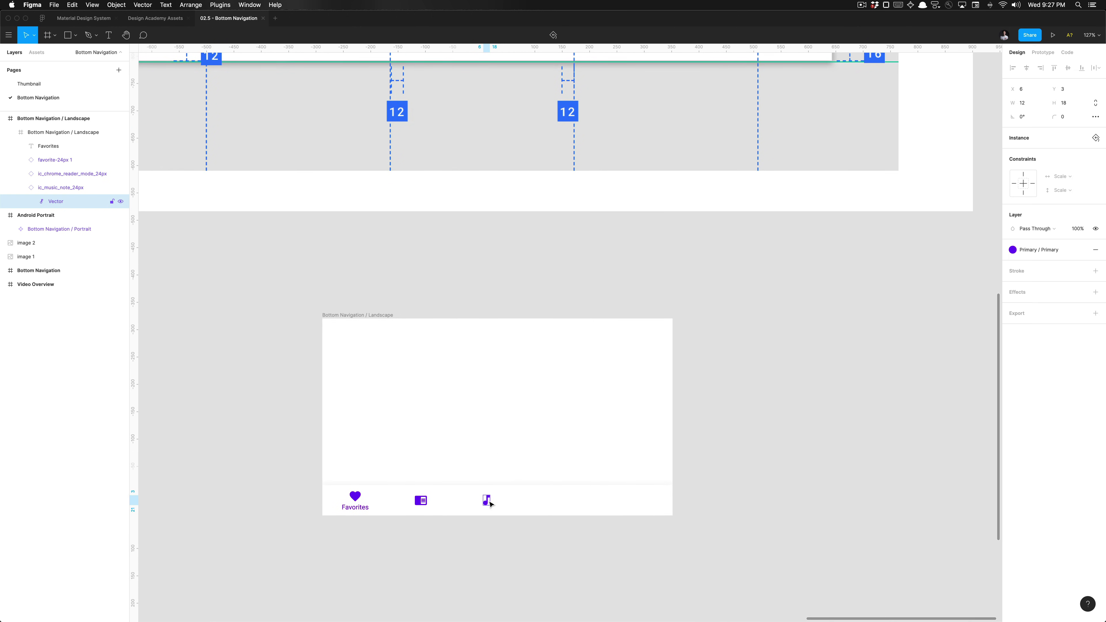
pyautogui.hotkey('shift', 'Return')
pyautogui.hotkey('shift', 'Return')
pyautogui.doubleClick(489, 504)
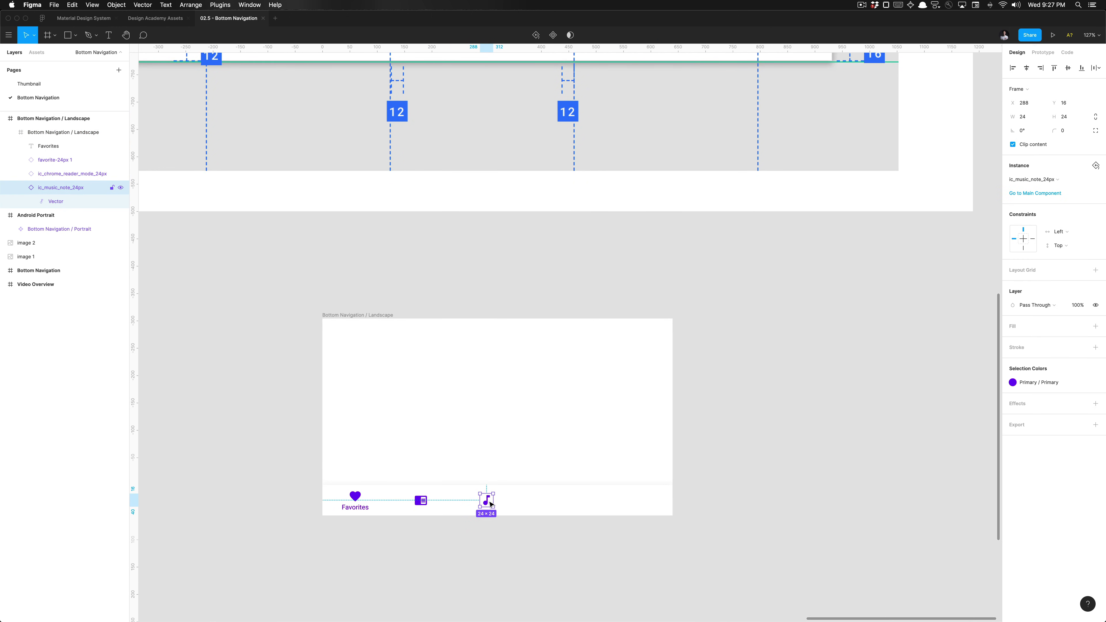
pyautogui.scroll(-5, 490, 505)
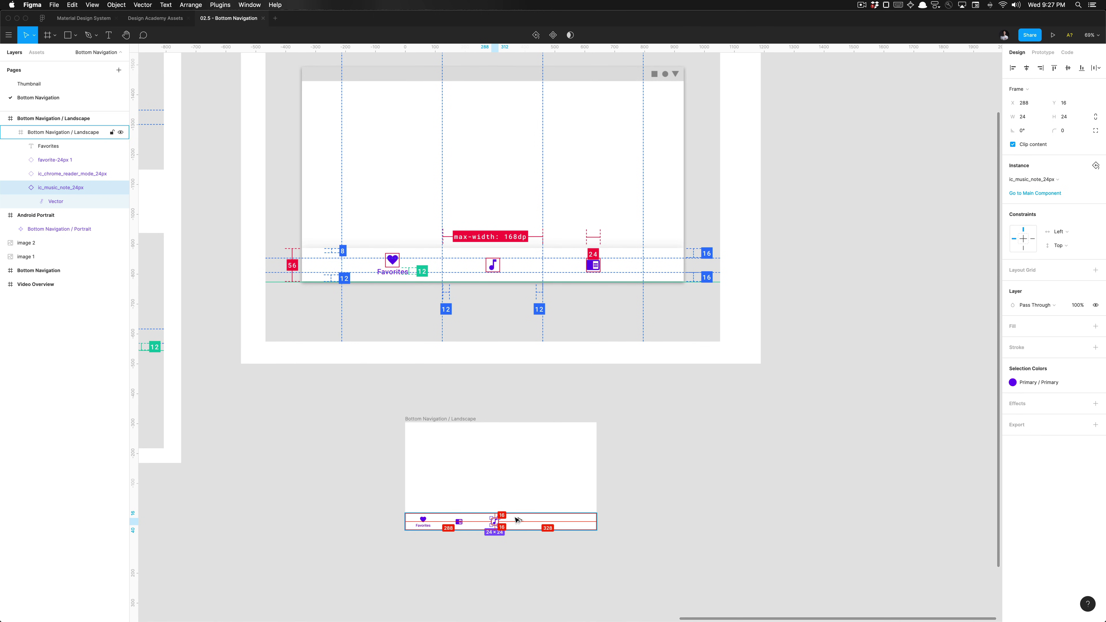
pyautogui.scroll(5, 514, 516)
pyautogui.keyDown('shift'); pyautogui.click(427, 527); pyautogui.keyUp('shift')
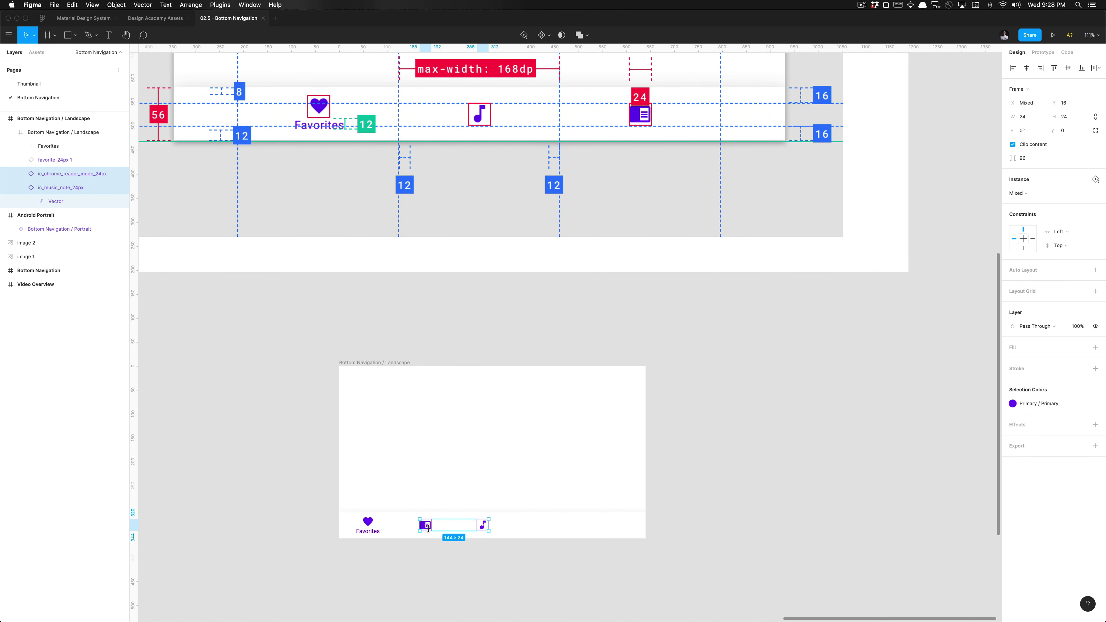
pyautogui.click(477, 527)
pyautogui.press('alt+super+g')
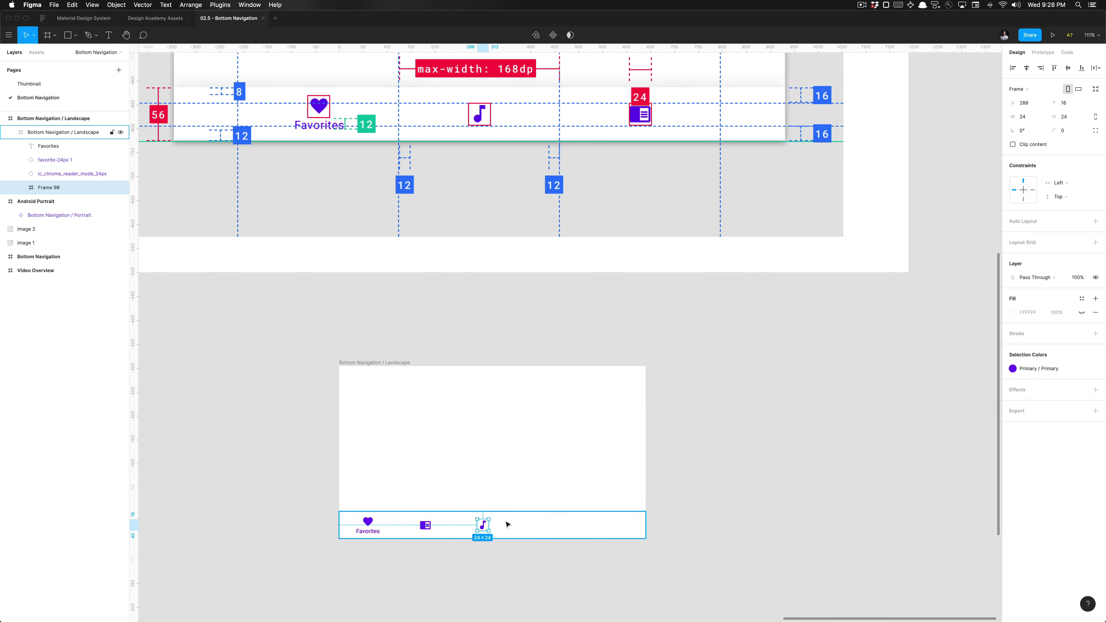
pyautogui.press('super+r')
pyautogui.press('Return')
# - Size the music-note frame to 168×56 and align it to the bar's top
pyautogui.scroll(-4, 615, 368)
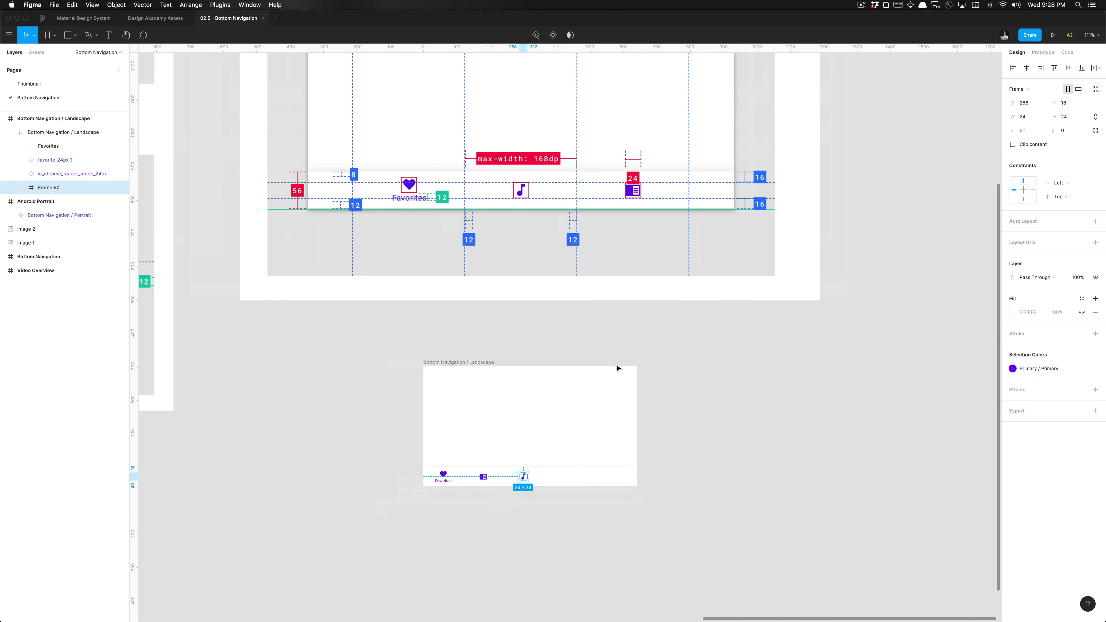
pyautogui.click(1033, 121)
pyautogui.press('Tab')
pyautogui.write('56')
pyautogui.press('Return')
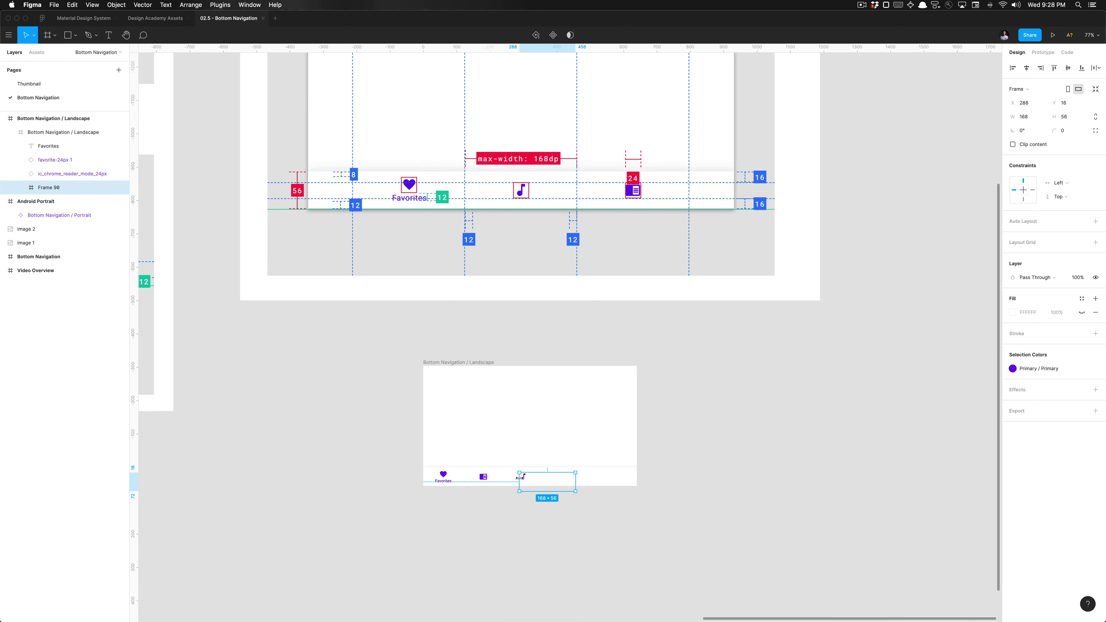
pyautogui.hotkey('shift', 'Up')
pyautogui.press('Up')
pyautogui.press('Up')
pyautogui.press('Up')
pyautogui.press('Up')
pyautogui.press('Up')
pyautogui.press('Up')
# - Push the music-note frame to the bar's right edge and centre the icon inside it
pyautogui.scroll(5, 595, 509)
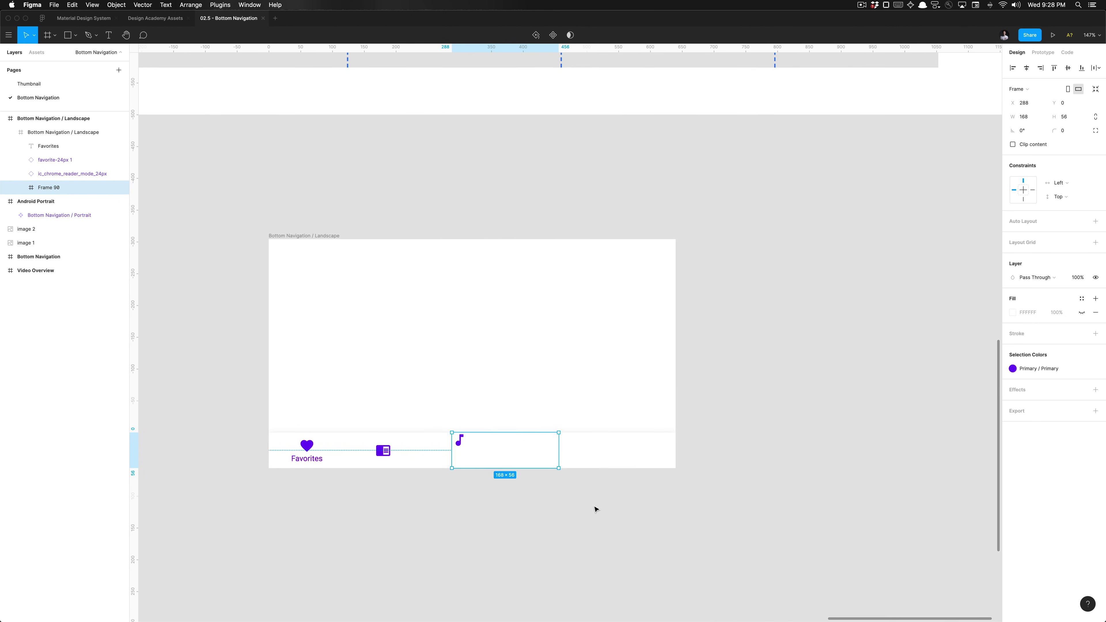
pyautogui.hotkey('alt', 'd')
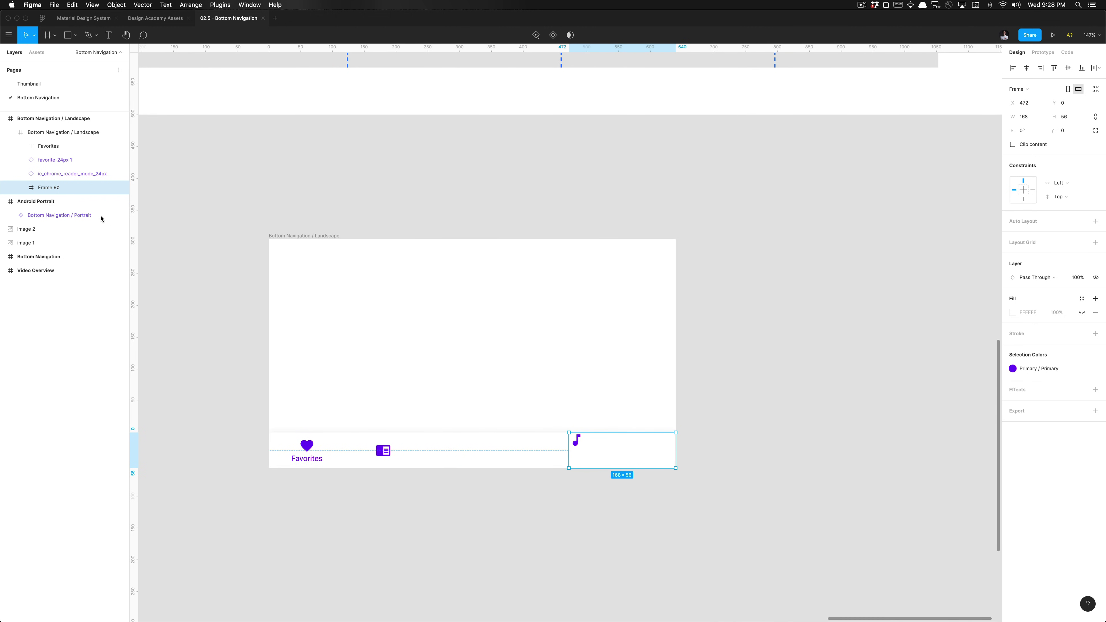
pyautogui.press('Return')
pyautogui.hotkey('alt', 'v')
pyautogui.hotkey('alt', 'h')
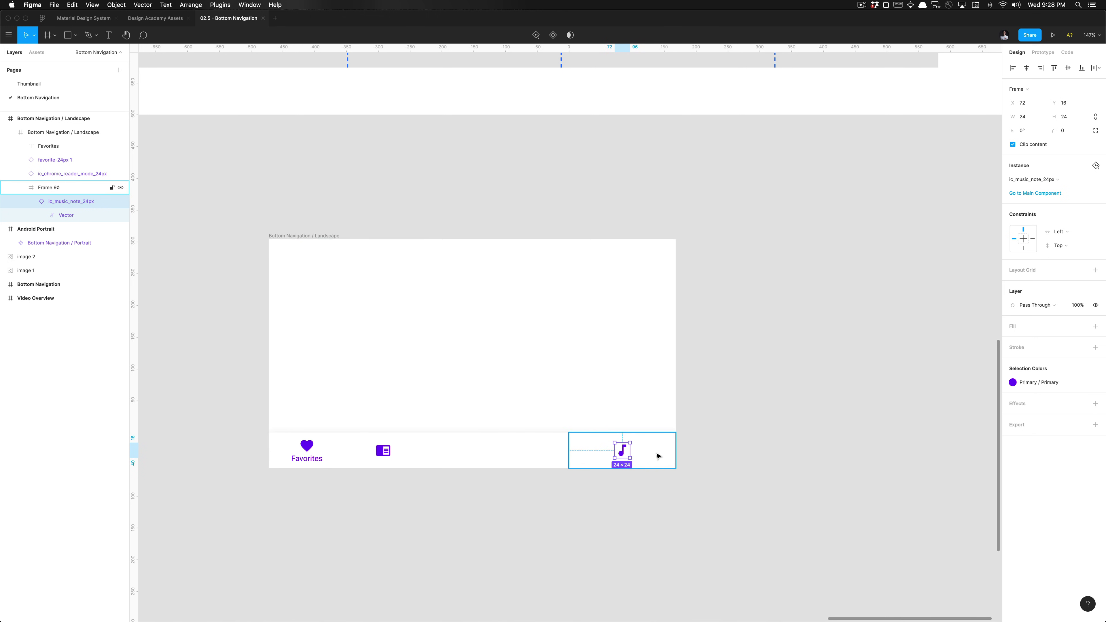
# - Wrap the reader-mode icon in a frame sized 168×56
pyautogui.click(633, 457)
pyautogui.click(385, 454)
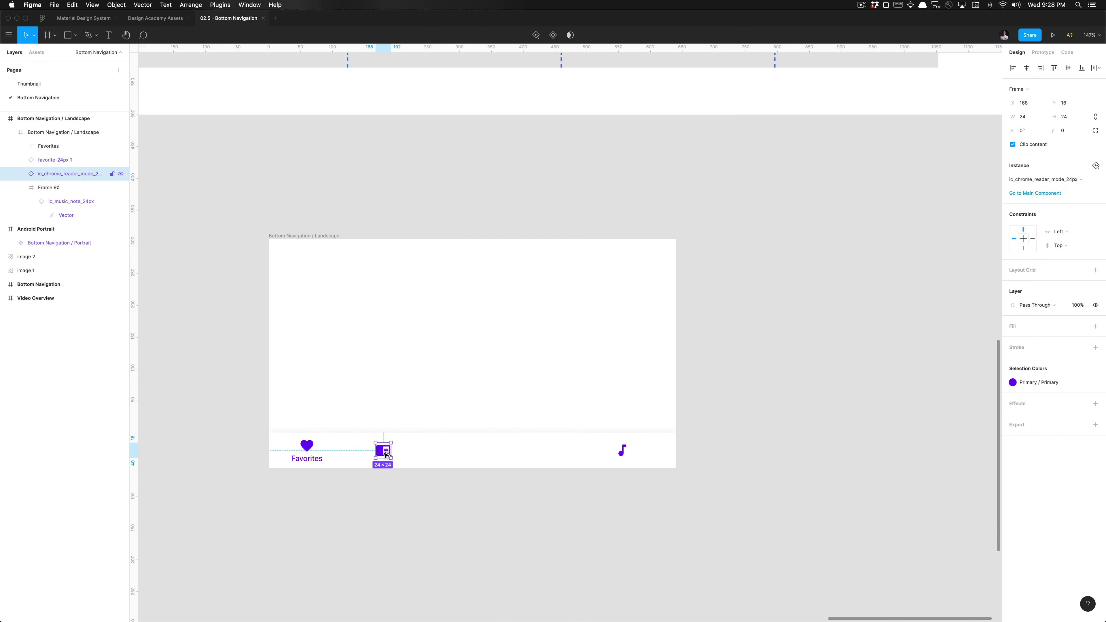
pyautogui.press('super+alt+g')
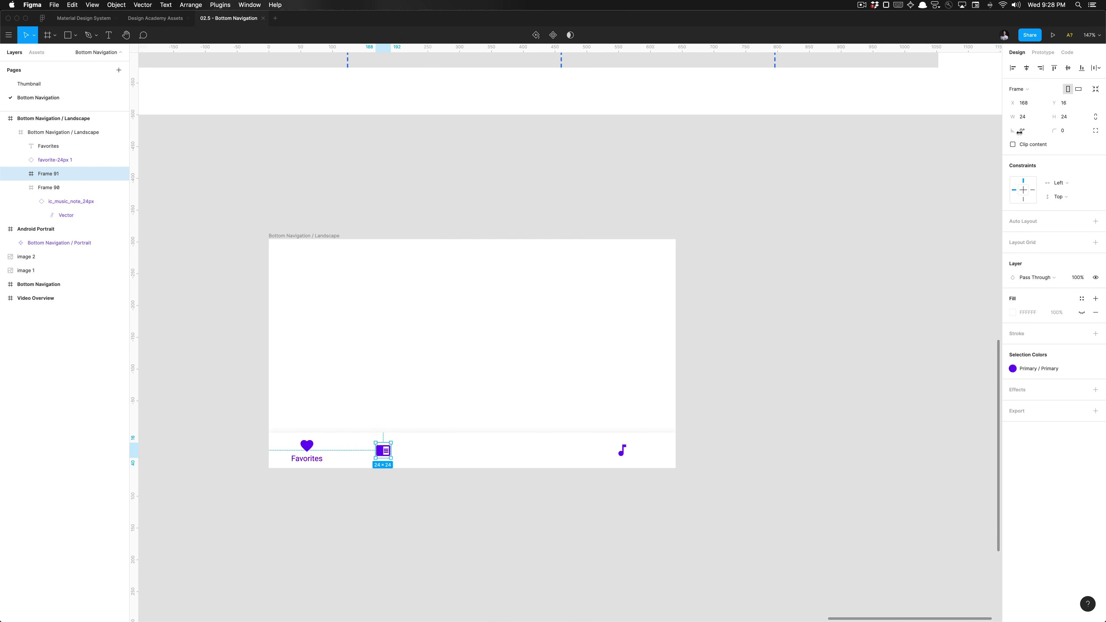
pyautogui.click(1028, 121)
pyautogui.write('168')
pyautogui.press('Tab')
pyautogui.press('Return')
# - Centre the reader frame in the bar at its top, and centre its icon inside
pyautogui.press('alt')
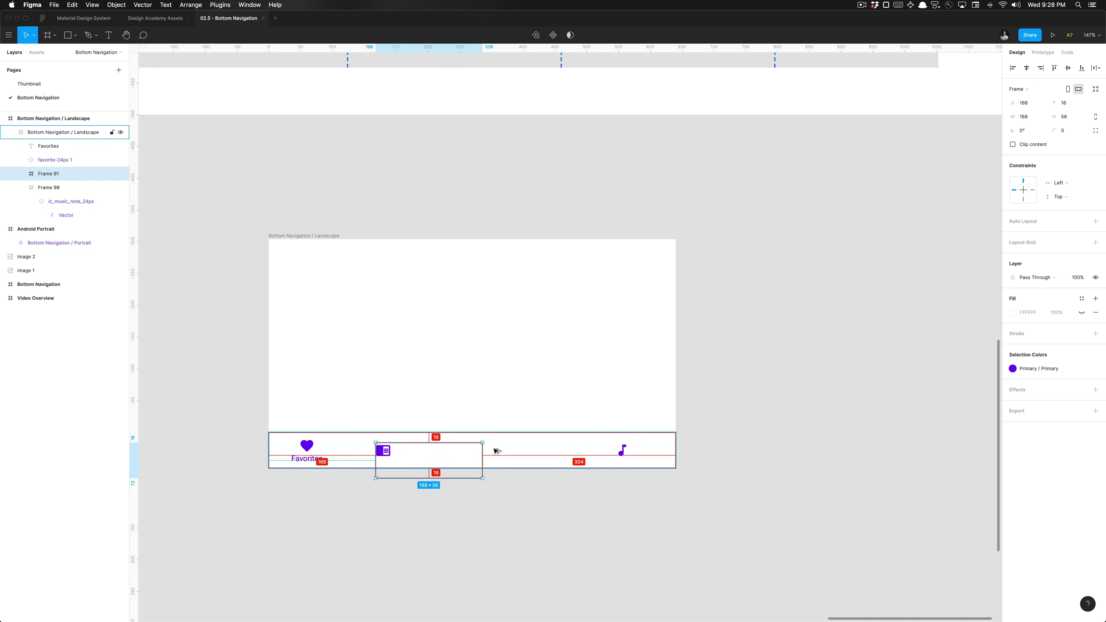
pyautogui.hotkey('alt', 'h')
pyautogui.hotkey('alt', 'v')
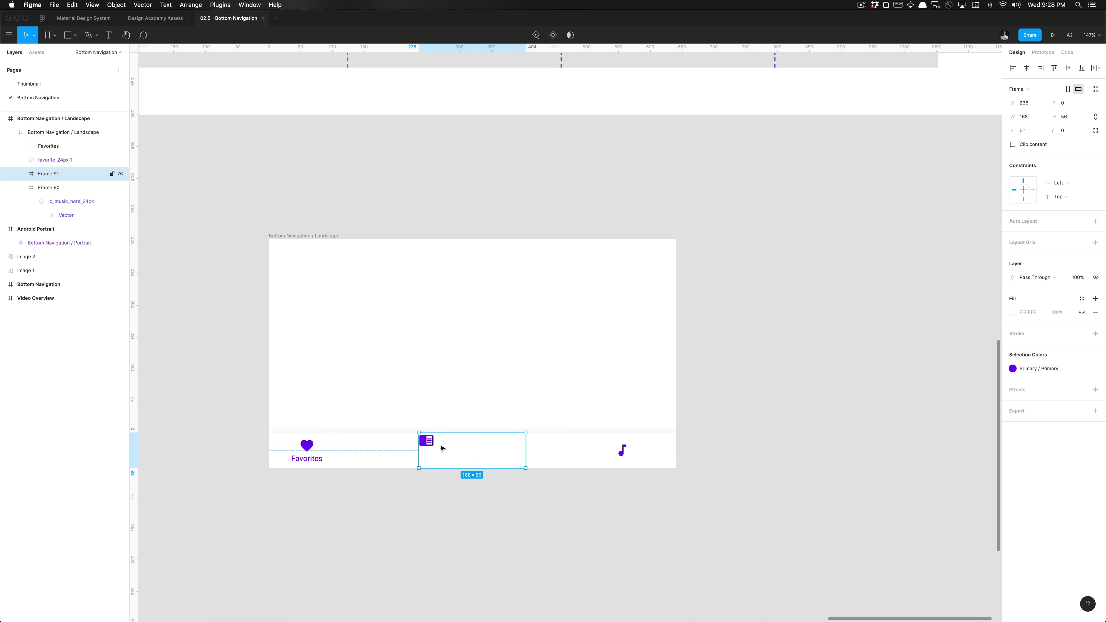
pyautogui.click(431, 444)
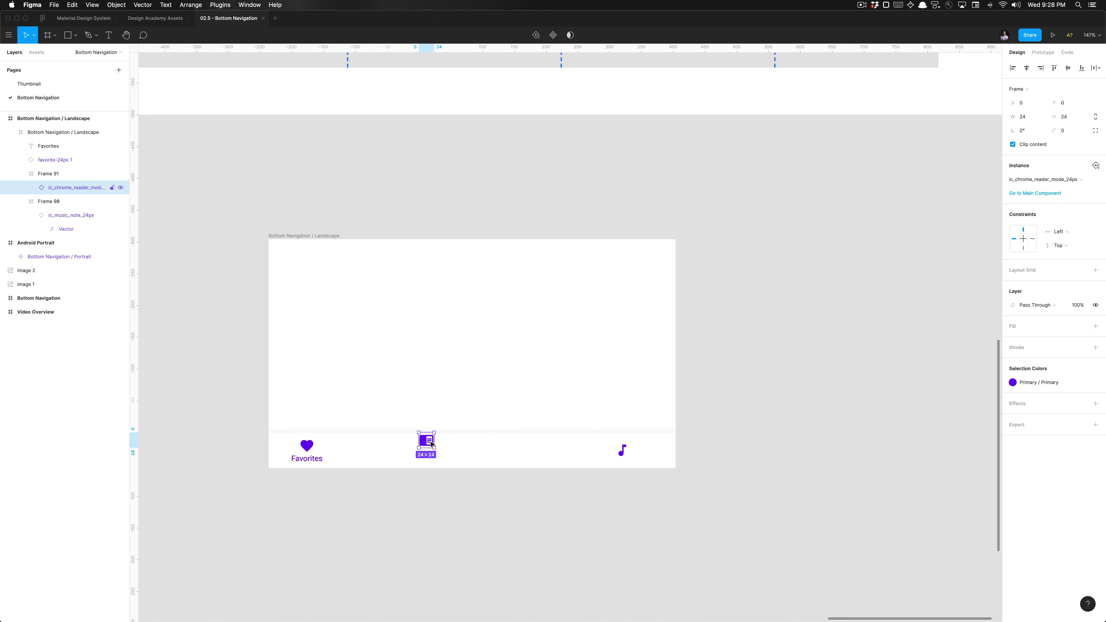
pyautogui.hotkey('alt', 'h')
pyautogui.hotkey('alt', 'v')
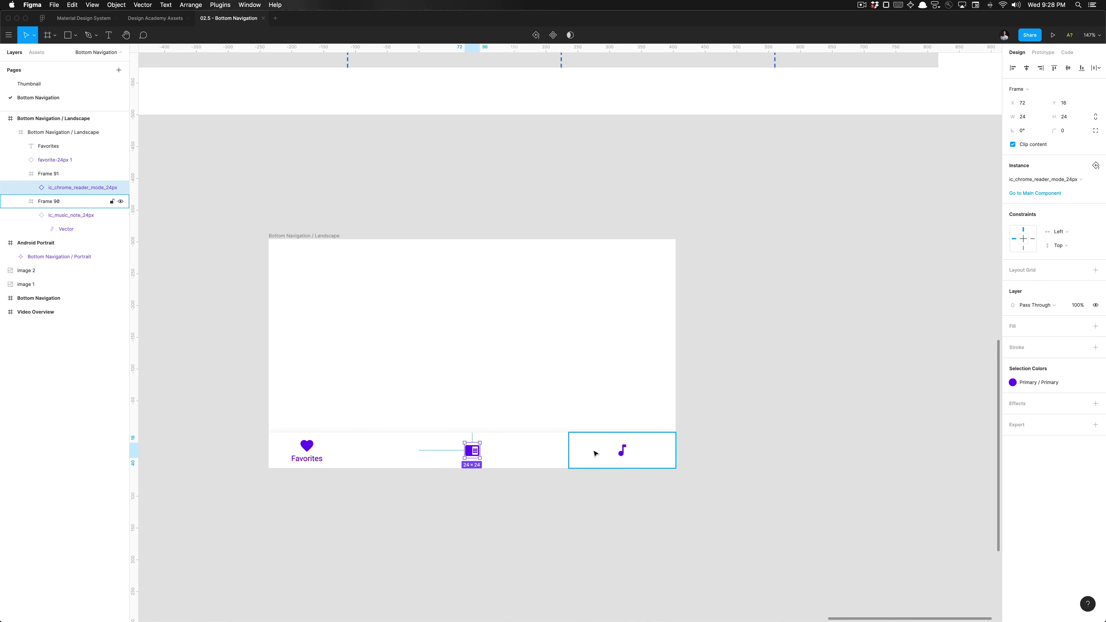
# - Move the music-note frame left so it sits beside the reader frame
pyautogui.click(586, 448)
pyautogui.moveTo(619, 450); pyautogui.dragTo(574, 451)
pyautogui.keyDown('shift'); pyautogui.click(510, 461); pyautogui.keyUp('shift')
pyautogui.scroll(10, 539, 449)
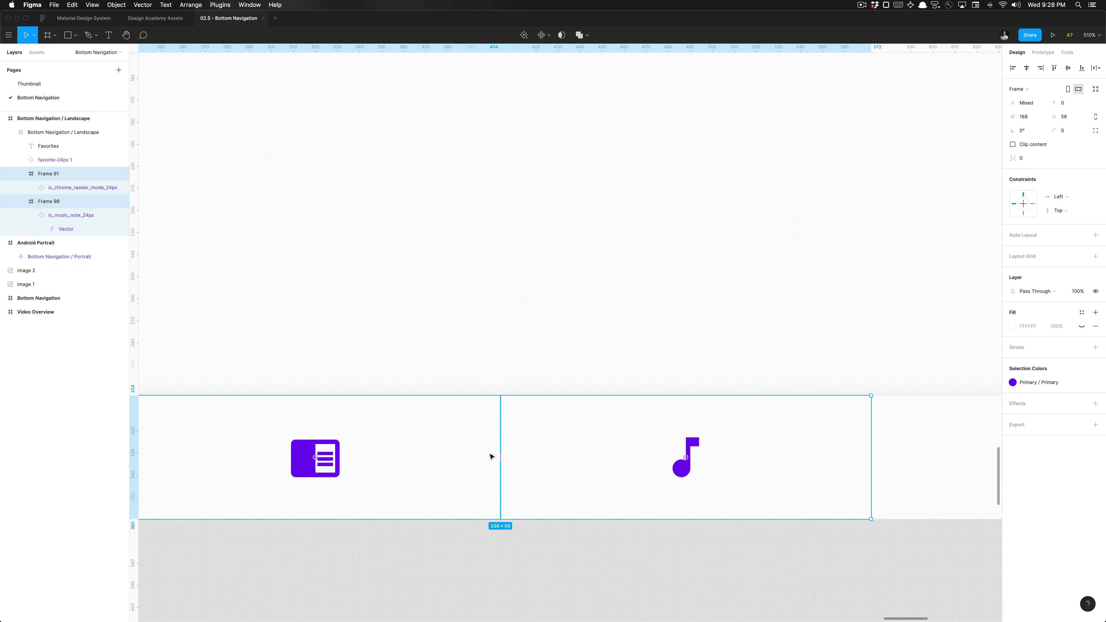
pyautogui.scroll(-10, 506, 520)
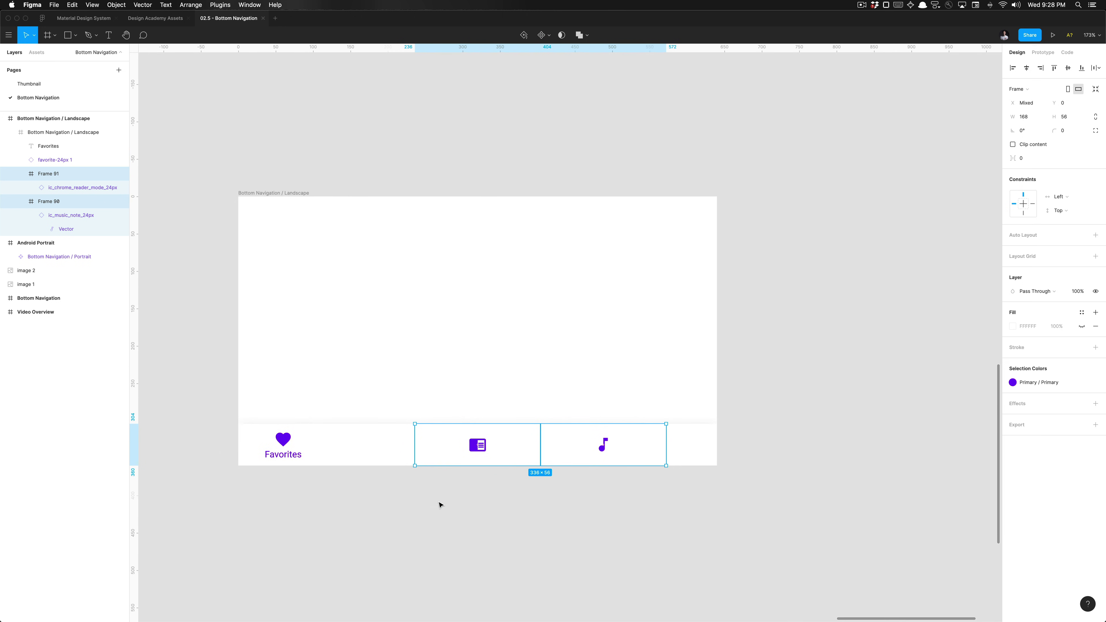
pyautogui.click(451, 483)
# - Wrap the heart and Favorites label in a 168×56 frame
pyautogui.doubleClick(289, 453)
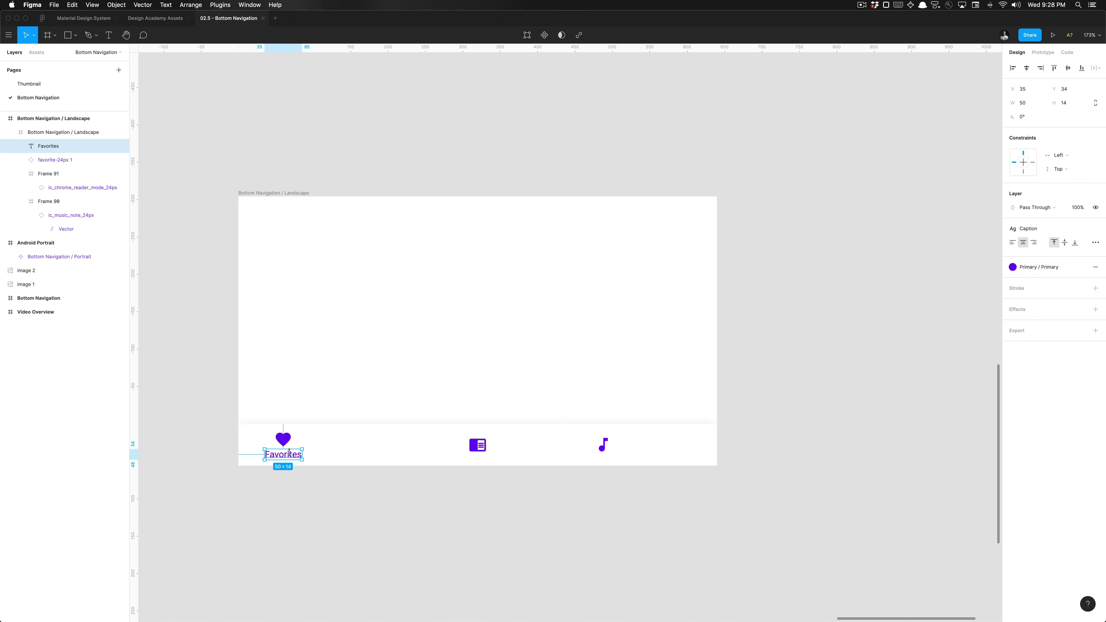
pyautogui.keyDown('shift'); pyautogui.click(283, 439); pyautogui.keyUp('shift')
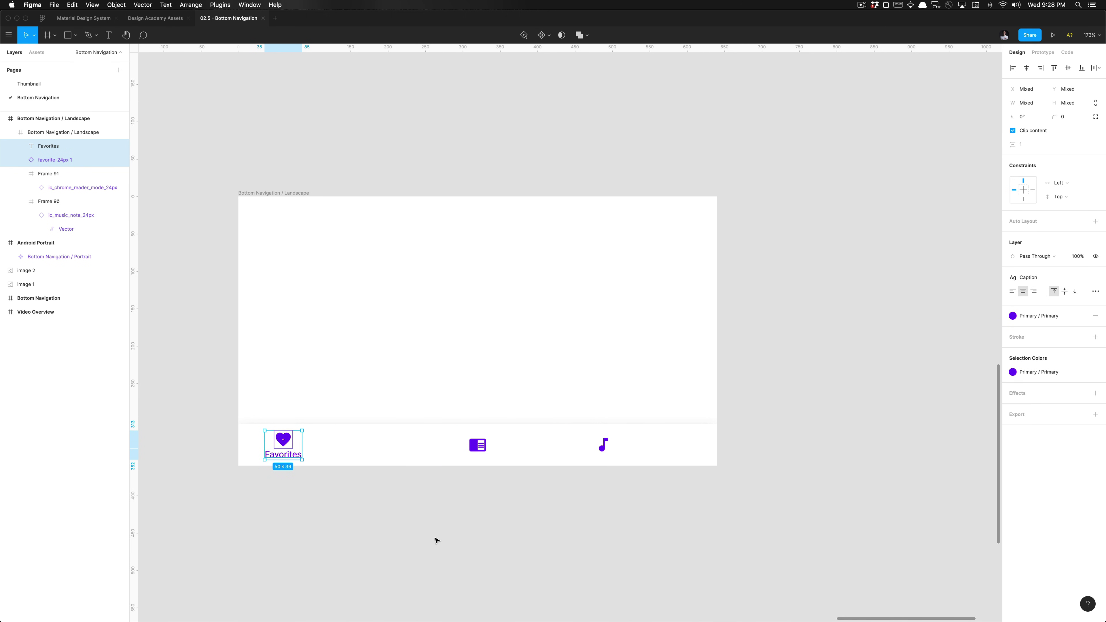
pyautogui.press('alt+super+g')
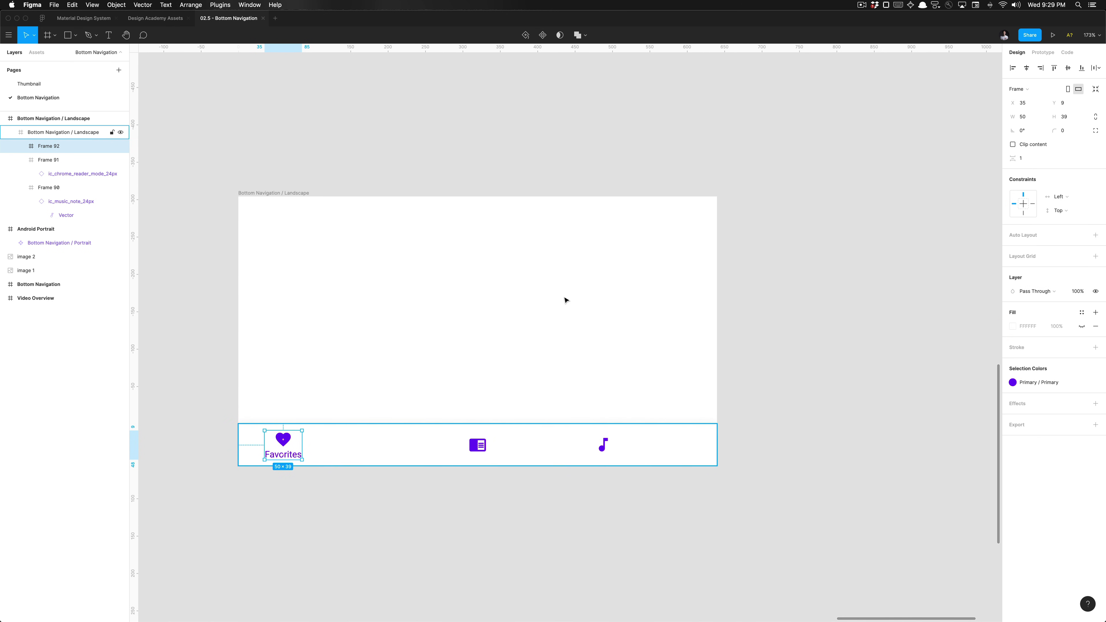
pyautogui.click(1023, 117)
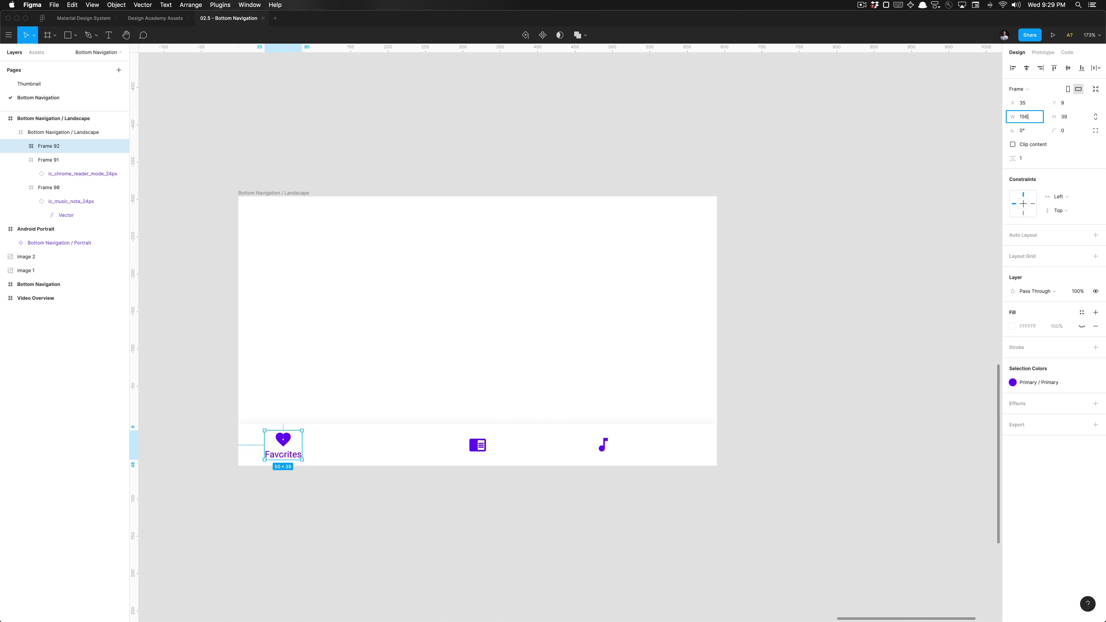
pyautogui.press('Tab')
pyautogui.hotkey('shift', 'Tab')
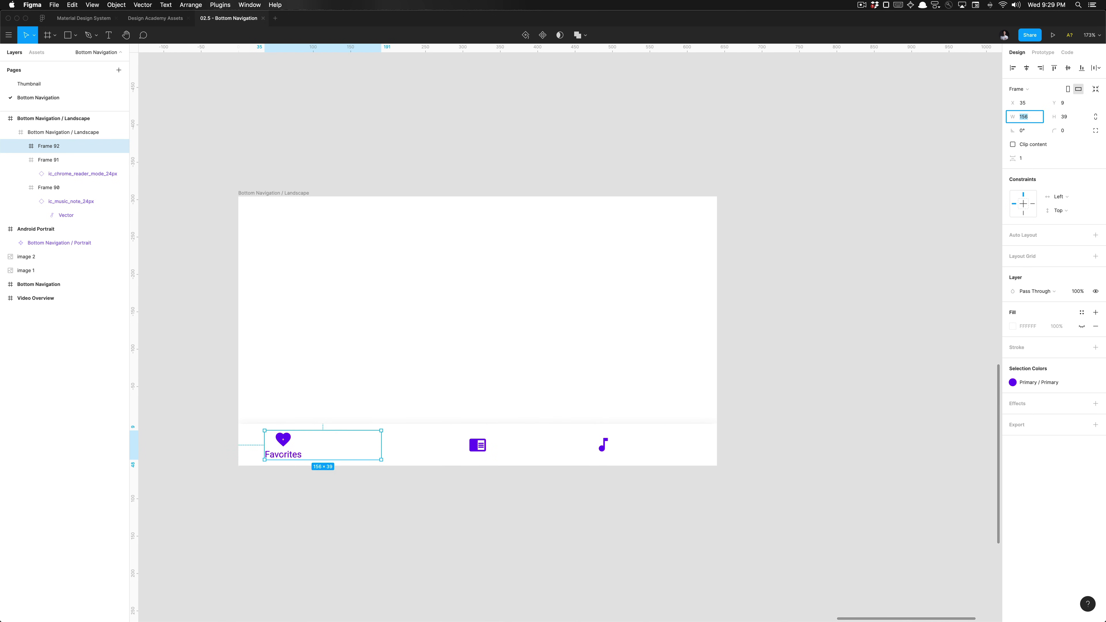
pyautogui.write('168')
pyautogui.press('Tab')
pyautogui.write('1')
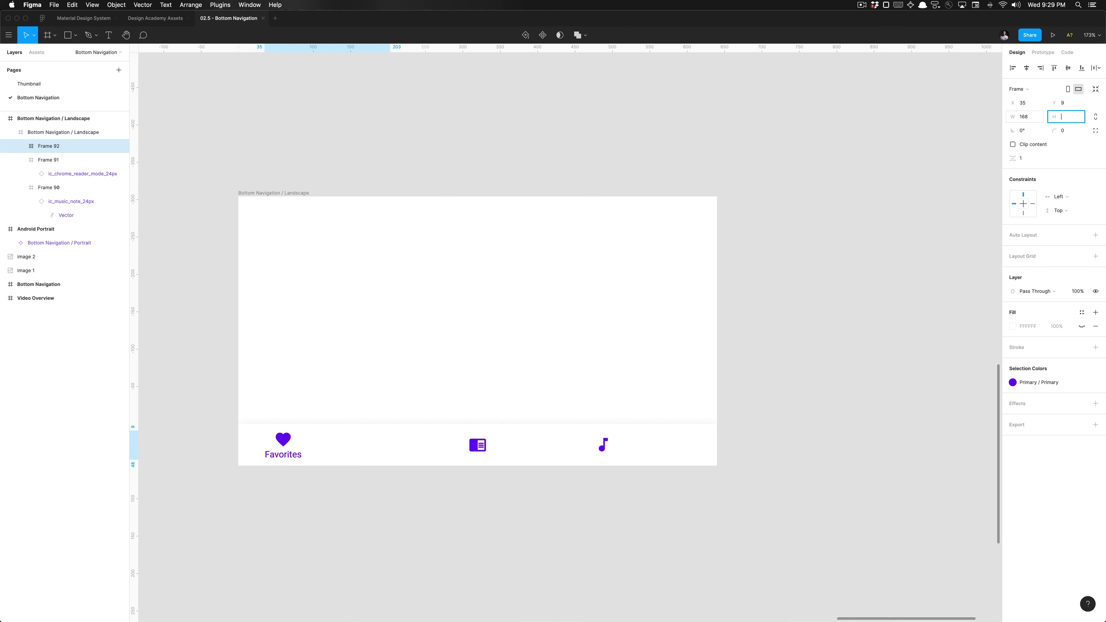
pyautogui.write('56')
pyautogui.press('Return')
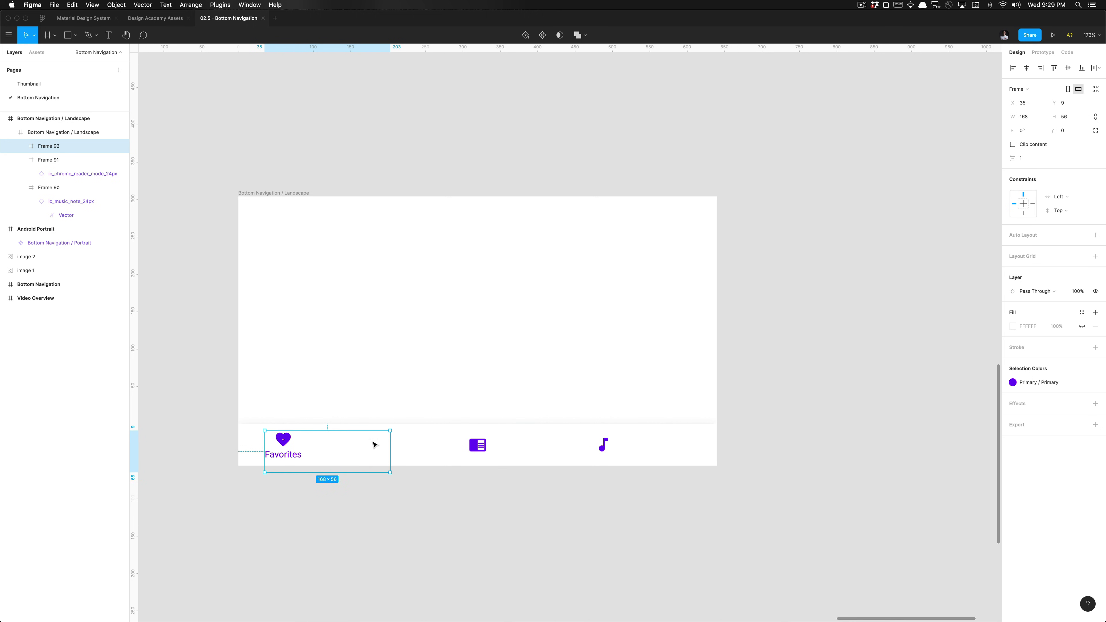
# - Group the heart icon and Favorites label in an inner frame within the item
pyautogui.click(49, 161)
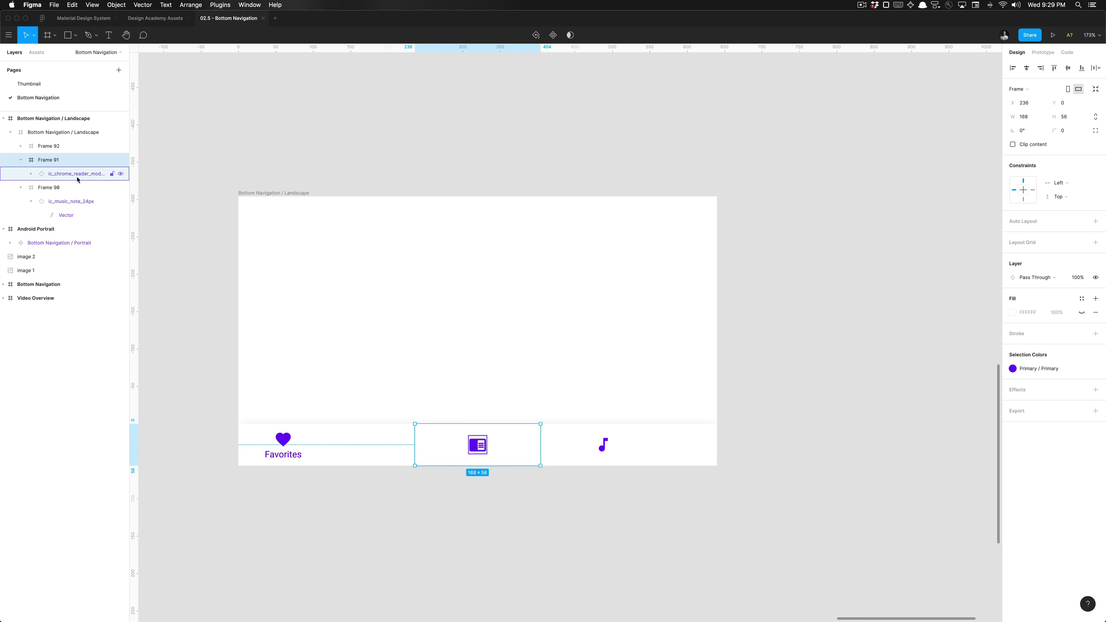
pyautogui.keyDown('super'); pyautogui.click(285, 442); pyautogui.keyUp('super')
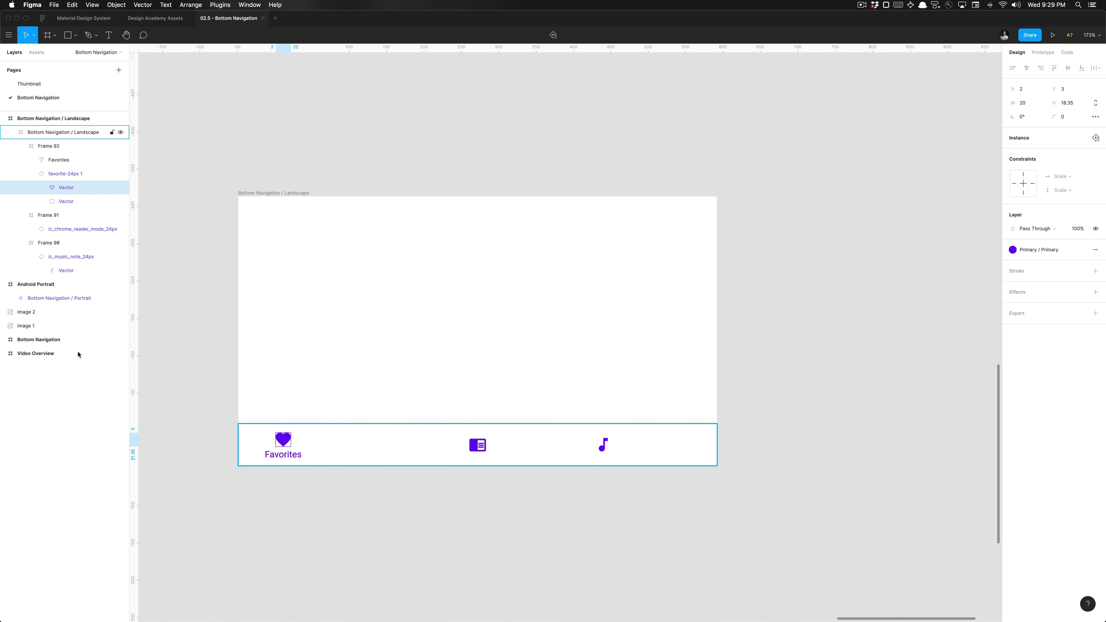
pyautogui.click(65, 173)
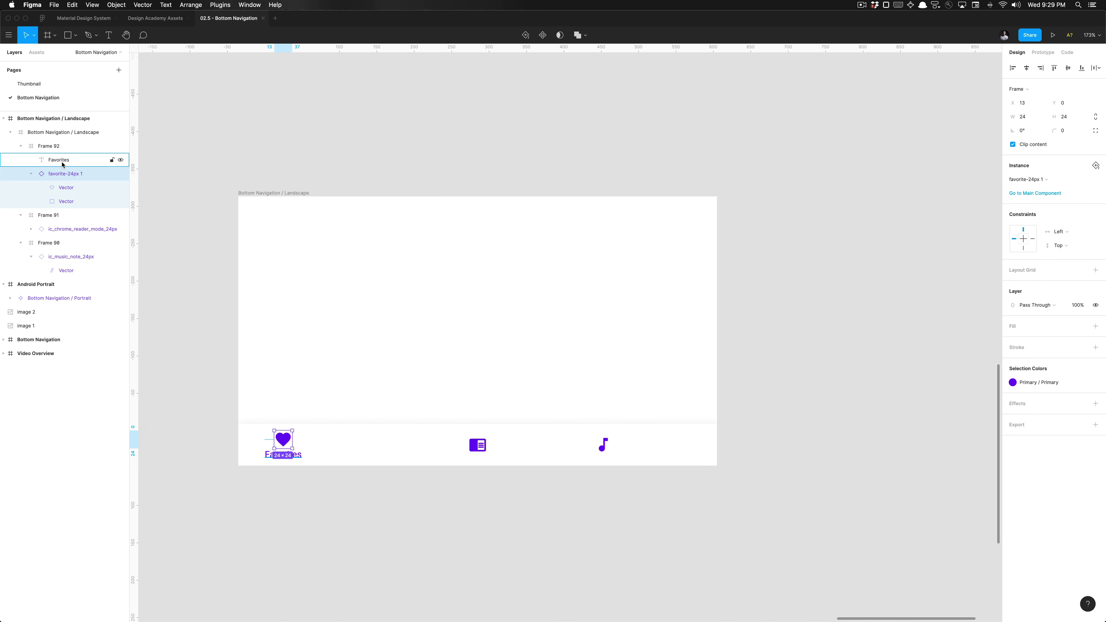
pyautogui.keyDown('shift'); pyautogui.click(63, 162); pyautogui.keyUp('shift')
pyautogui.press('super+alt+g')
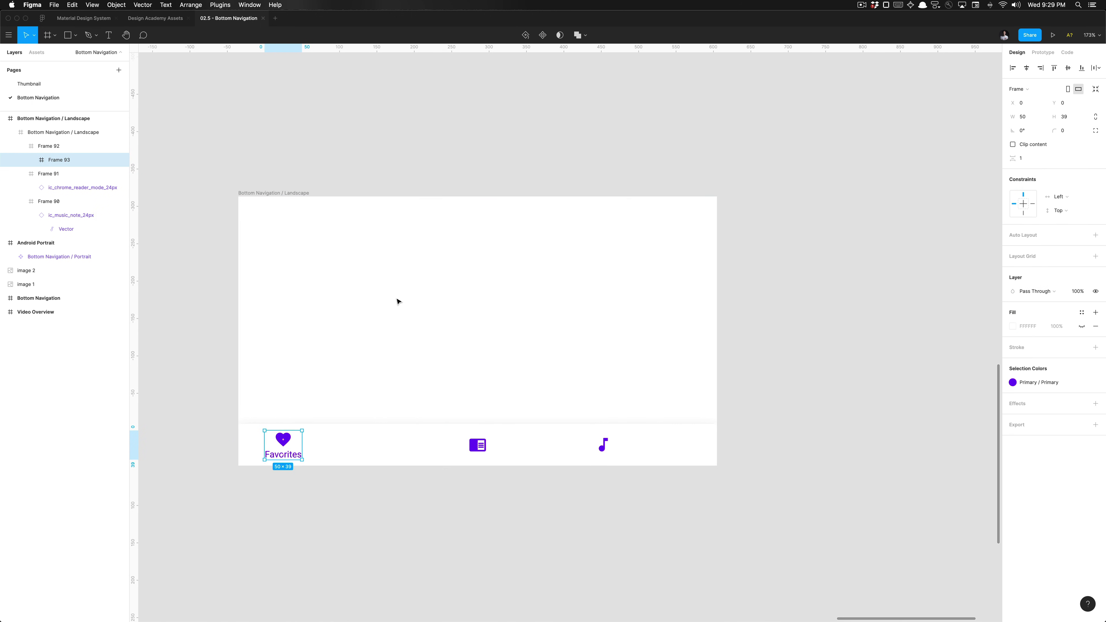
# - Snap the Favorites item to the bar's top-left, then shift it right to X 68
pyautogui.click(293, 444)
pyautogui.hotkey('alt', 'a')
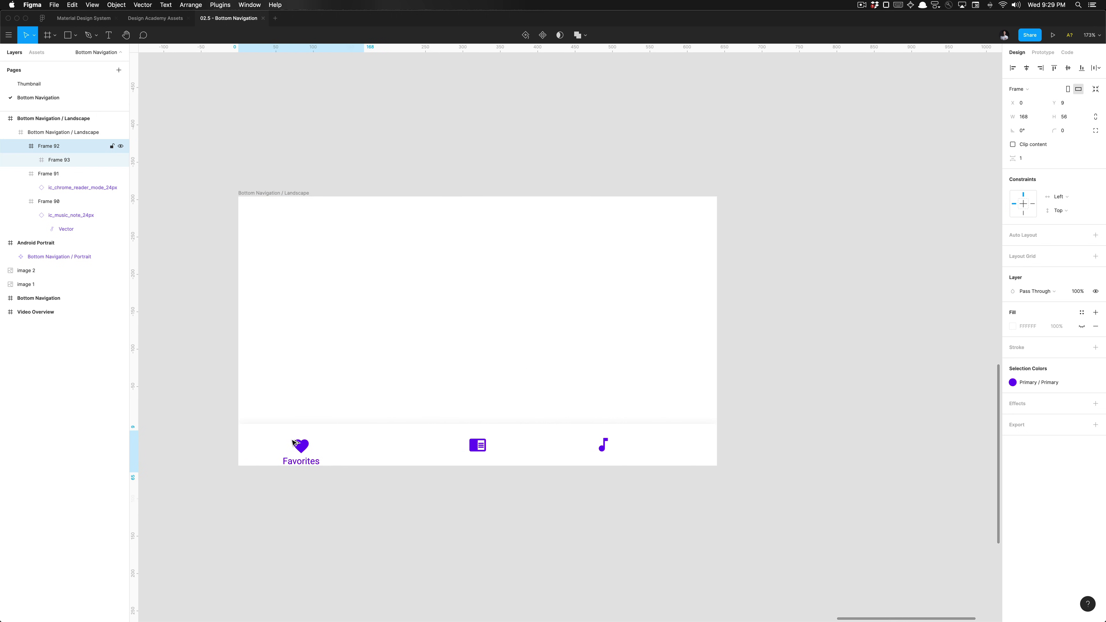
pyautogui.hotkey('alt', 'w')
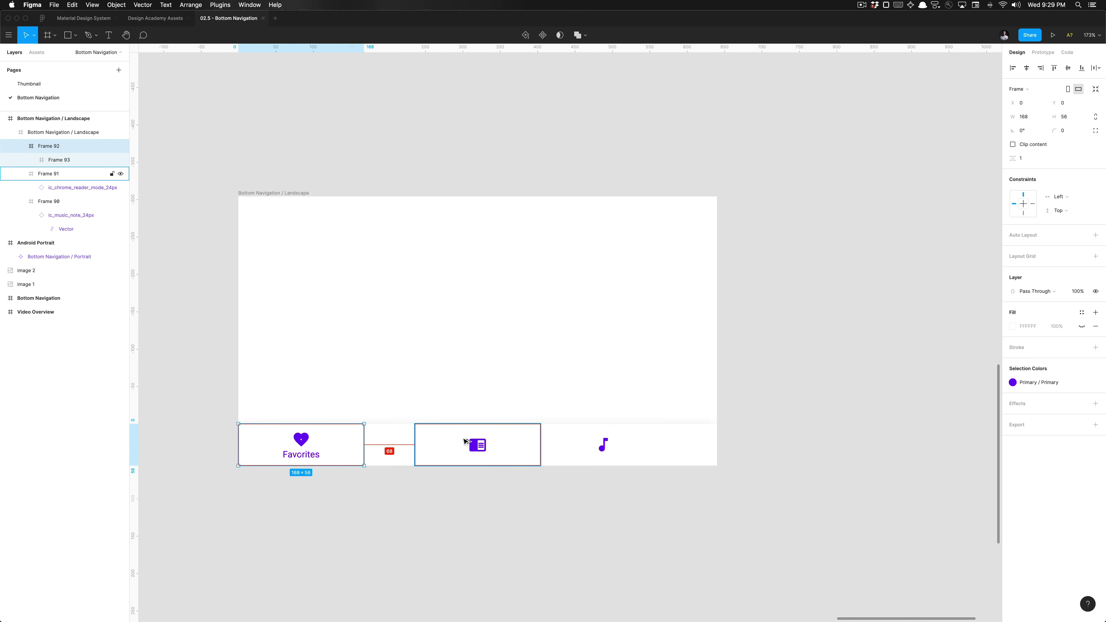
pyautogui.moveTo(316, 449); pyautogui.dragTo(357, 448)
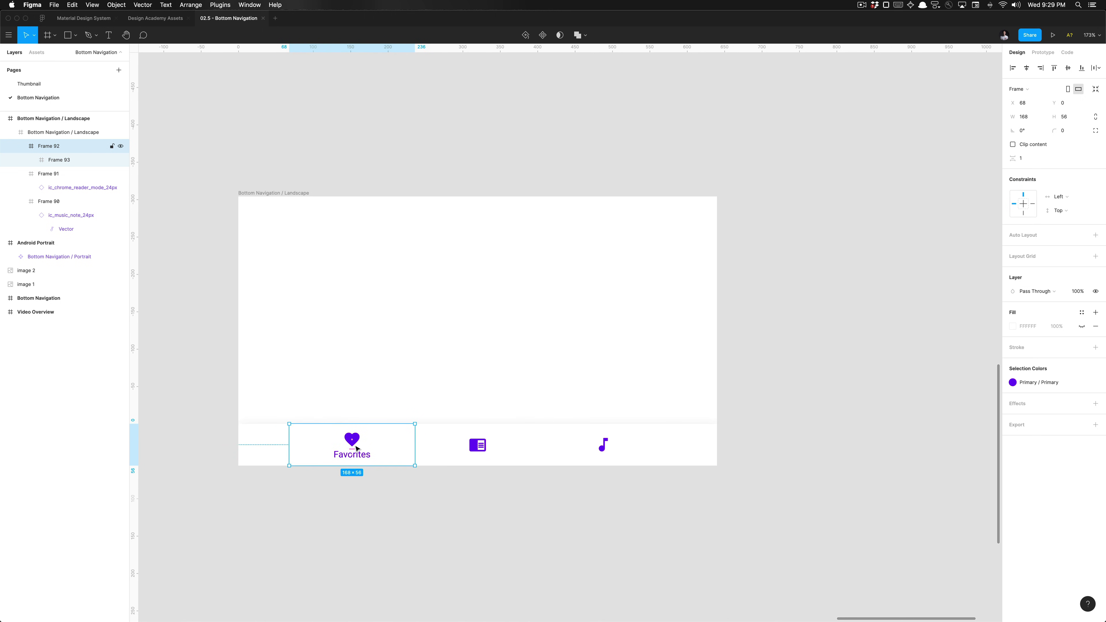
pyautogui.click(482, 494)
pyautogui.scroll(-5, 482, 495)
pyautogui.hscroll(3, 482, 494)
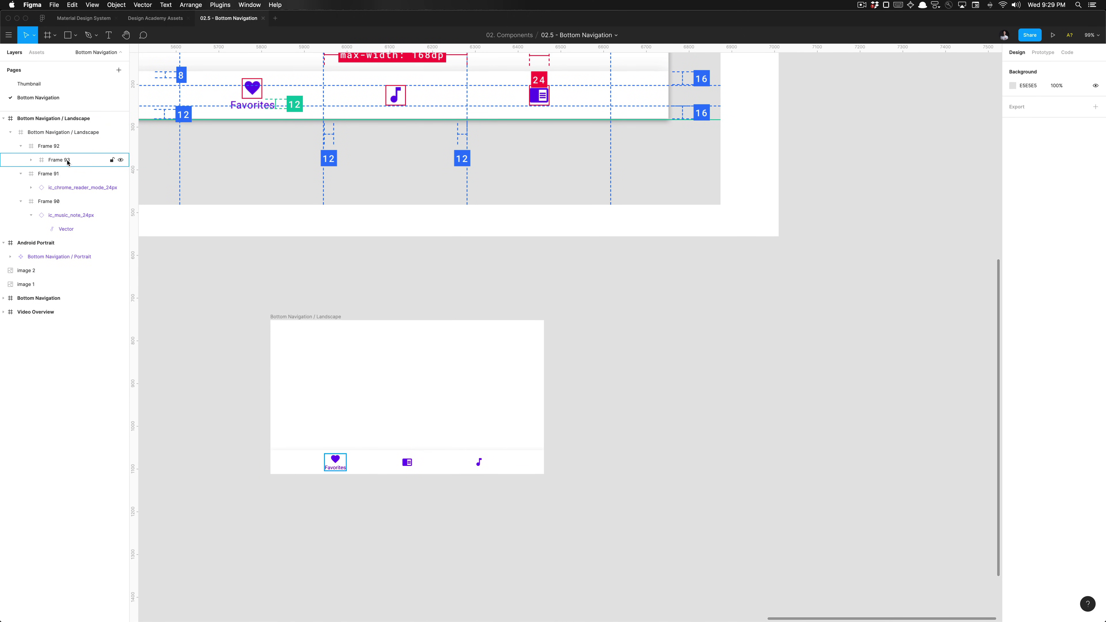
# - Ungroup the Favorites, reading-mode and music-note wrapper frames, keeping their contents
pyautogui.keyDown('super'); pyautogui.click(335, 463); pyautogui.keyUp('super')
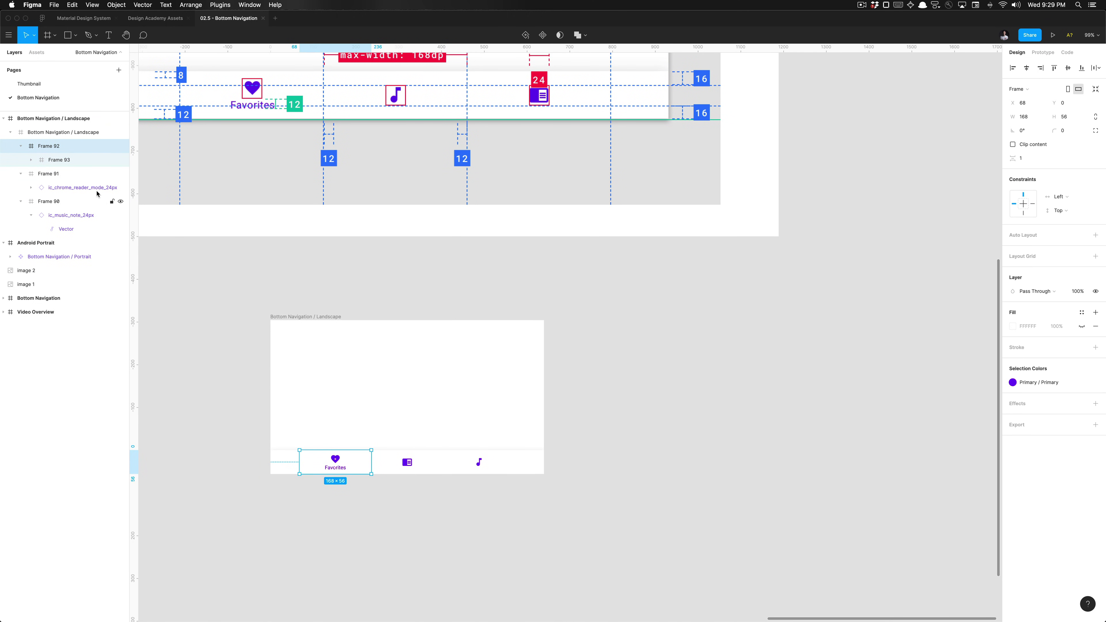
pyautogui.press('super+shift+g')
pyautogui.press('super+shift+g')
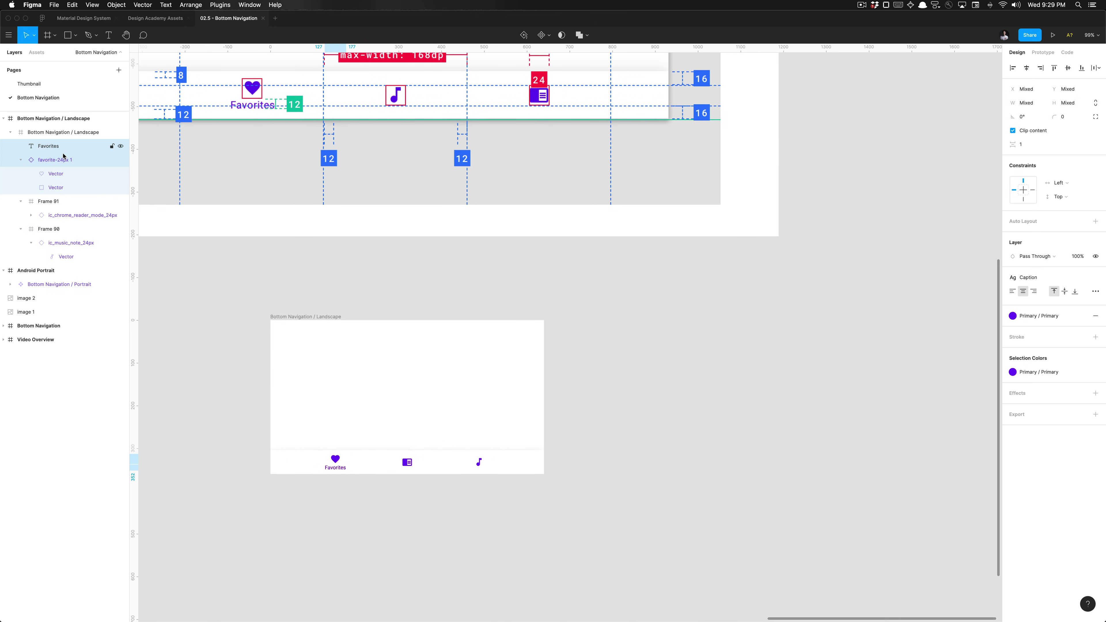
pyautogui.click(56, 201)
pyautogui.press('super+shift+g')
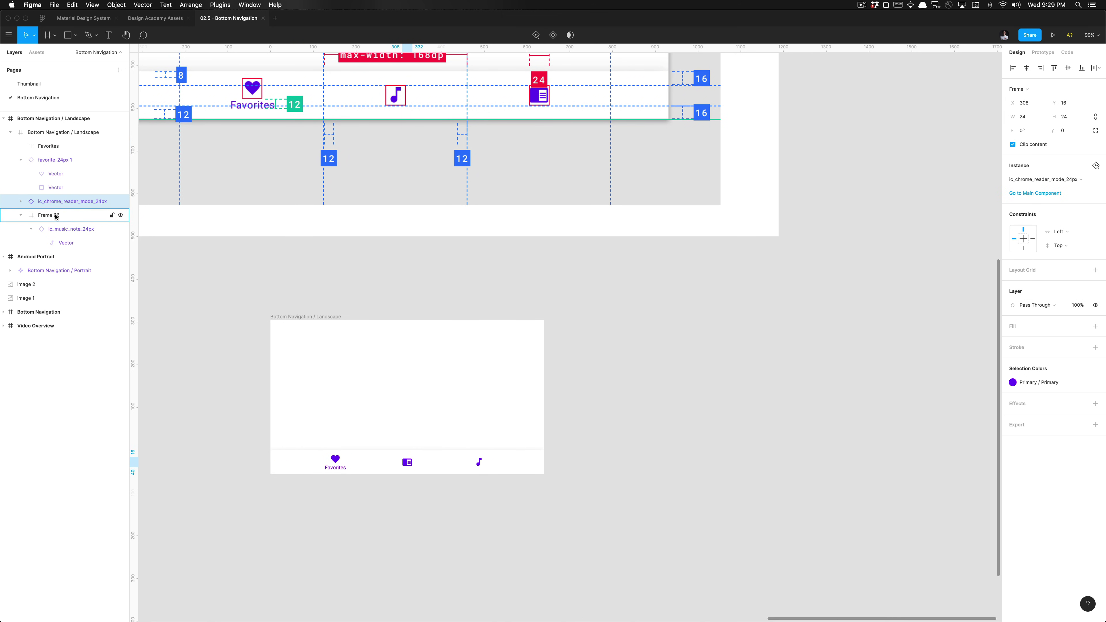
pyautogui.click(56, 215)
pyautogui.press('super+shift+g')
pyautogui.click(401, 519)
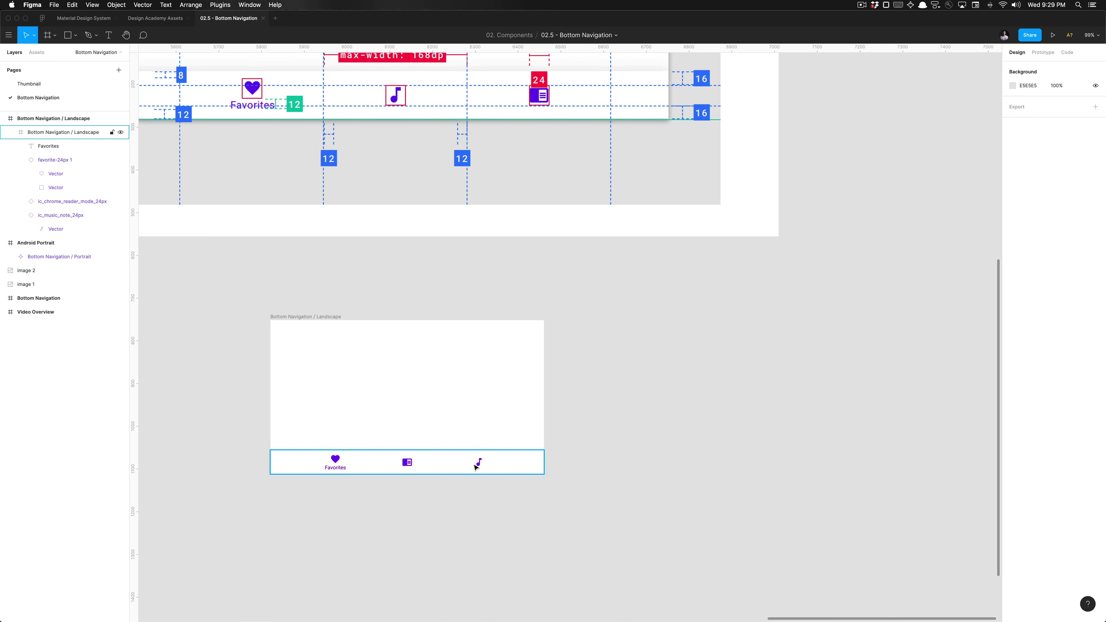
# - Check that the heart icon now sits directly inside the landscape bar
pyautogui.scroll(-5, 464, 519)
pyautogui.hscroll(-5, 464, 519)
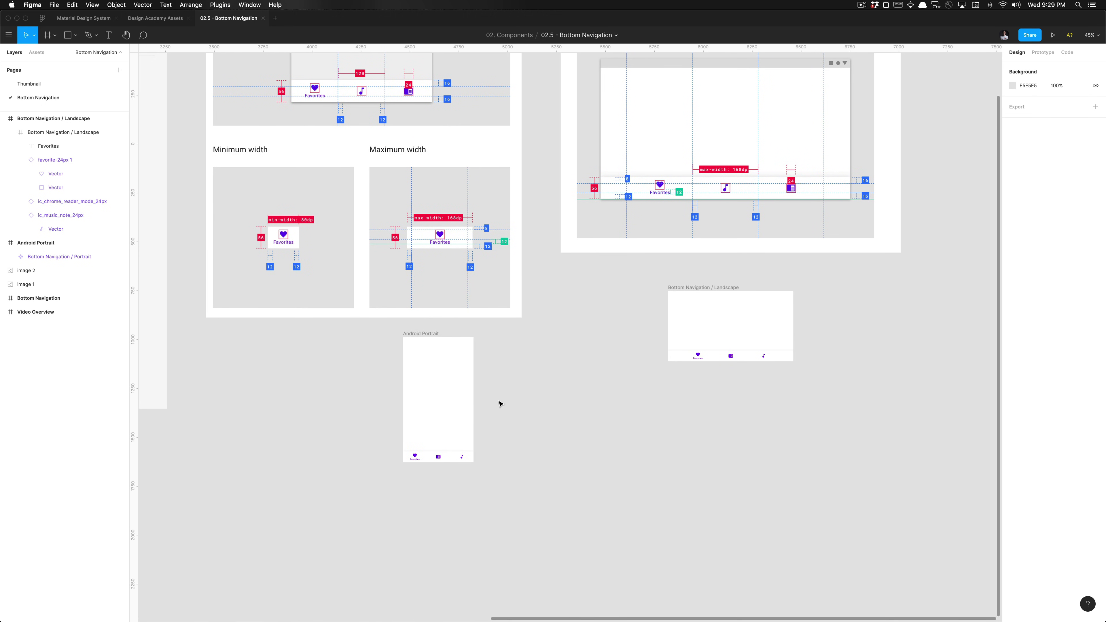
pyautogui.scroll(5, 548, 242)
pyautogui.scroll(5, 561, 283)
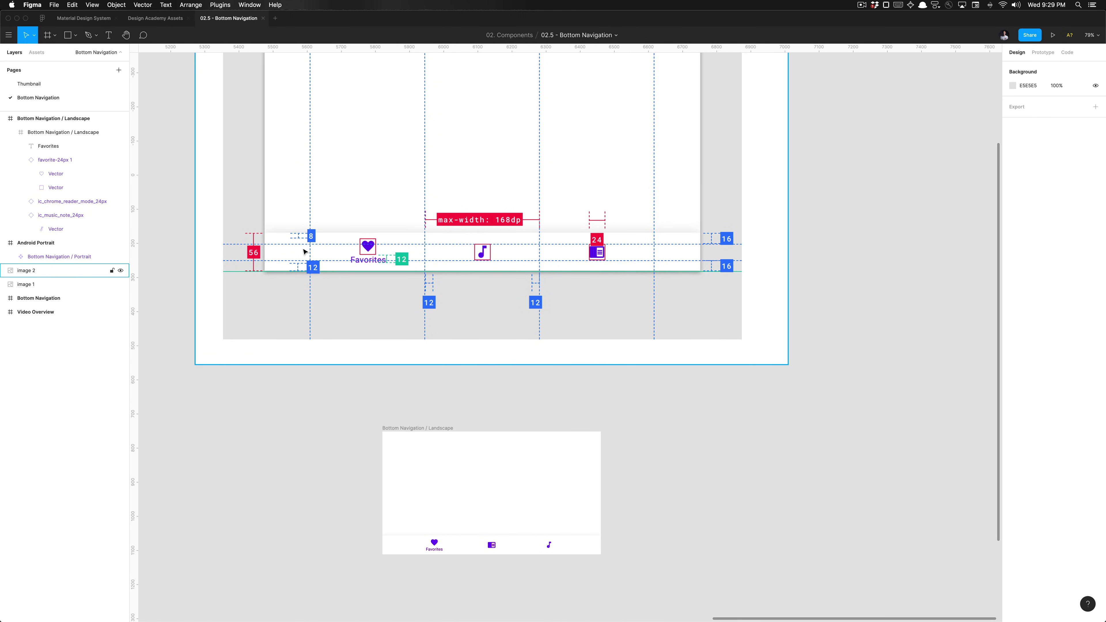
pyautogui.keyDown('super'); pyautogui.click(434, 544); pyautogui.keyUp('super')
pyautogui.press('Escape')
pyautogui.click(703, 497)
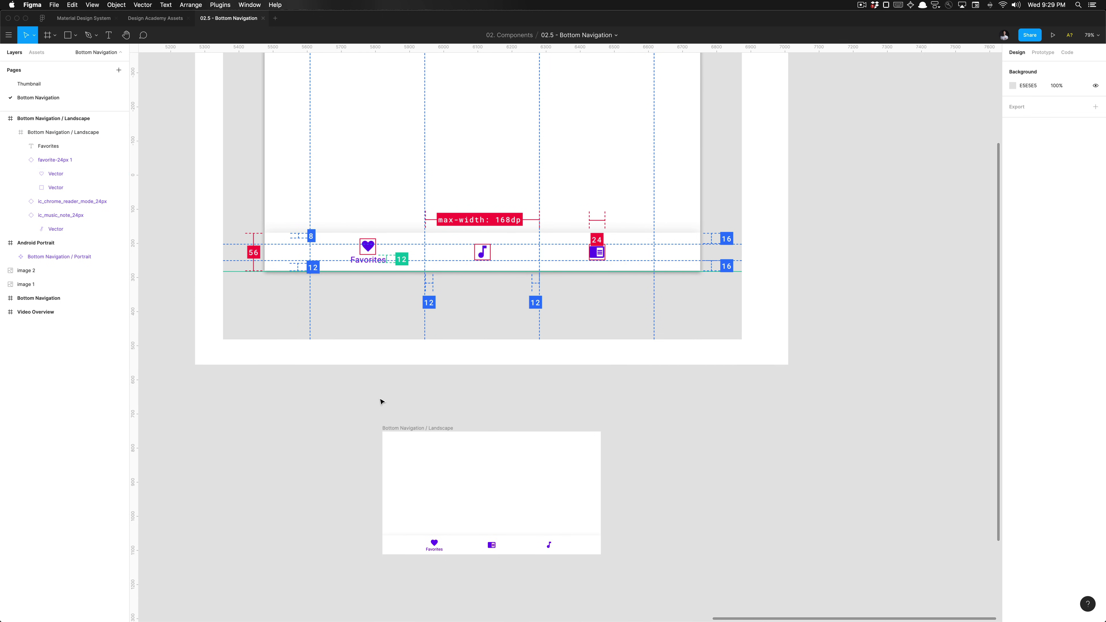
# - Turn the 640×56 landscape bar into a main component
pyautogui.scroll(-3, 340, 419)
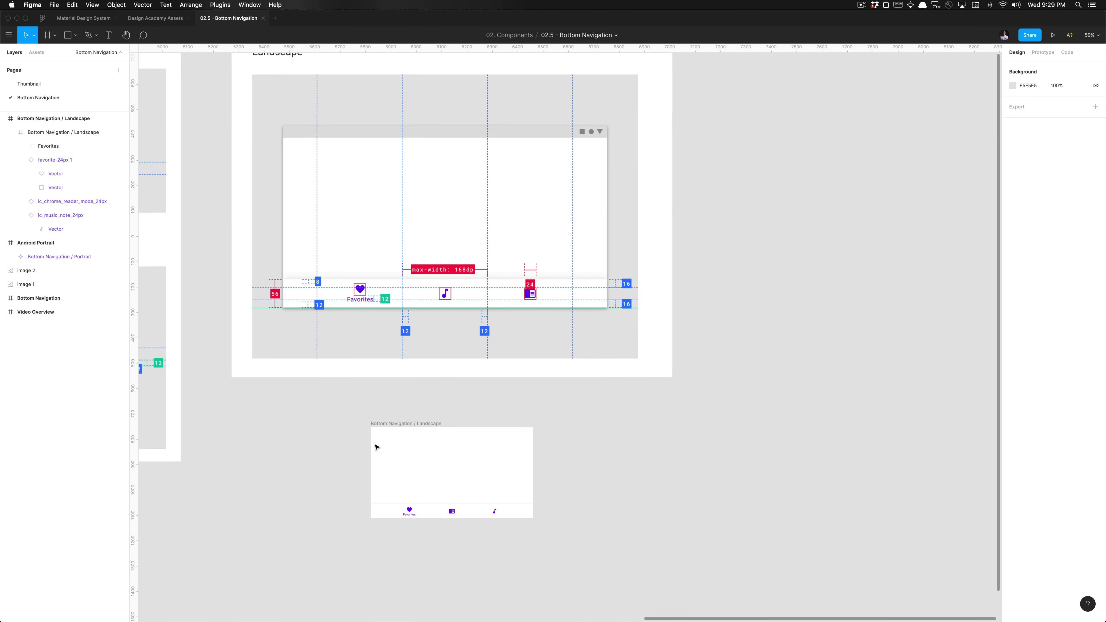
pyautogui.click(431, 508)
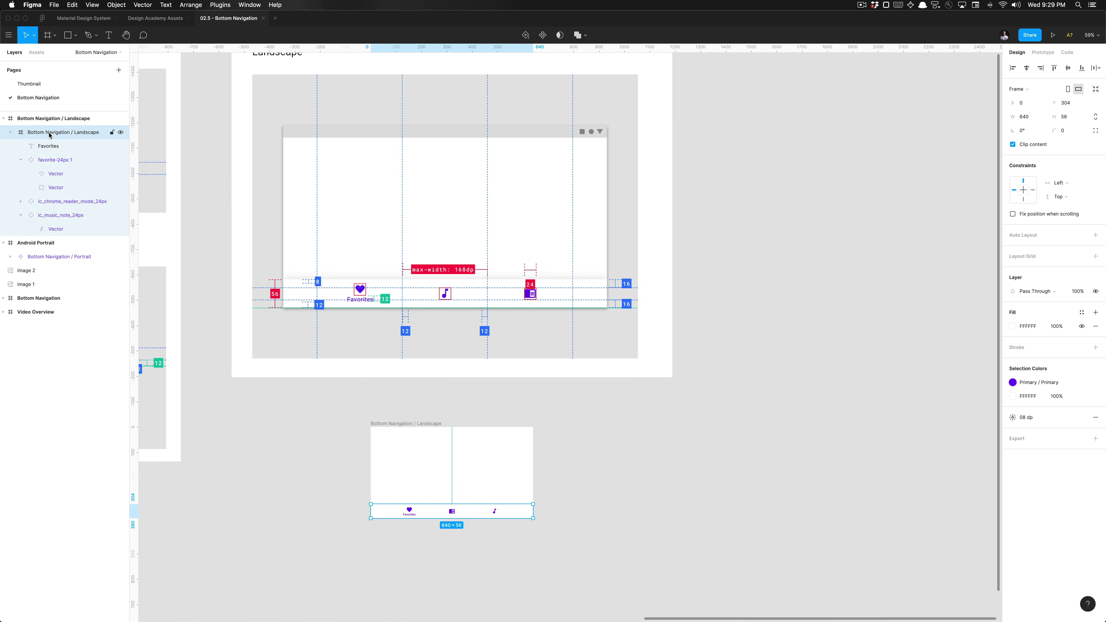
pyautogui.hotkey('alt', 'l')
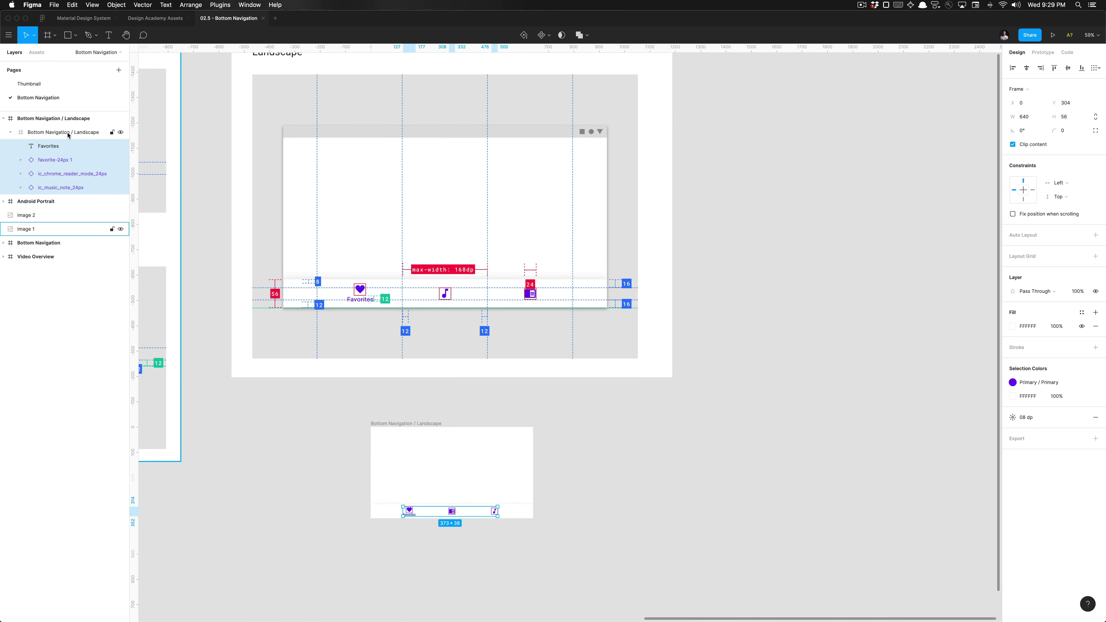
pyautogui.press('alt')
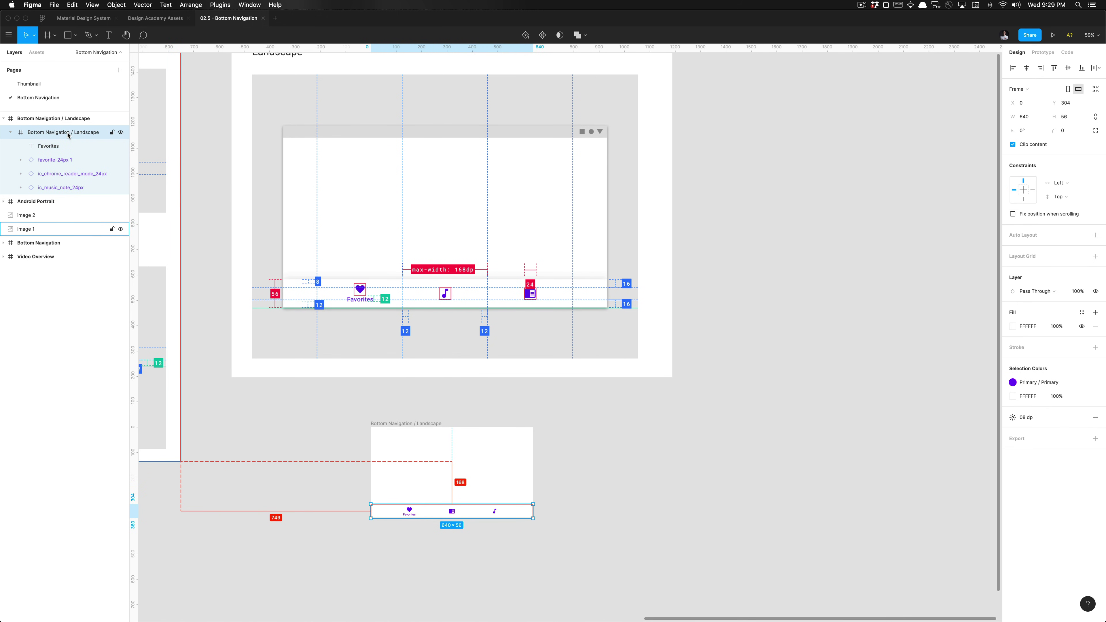
pyautogui.click(241, 406)
# - Move the landscape component into the Bottom Navigation frame under the Landscape label
pyautogui.scroll(-5, 244, 408)
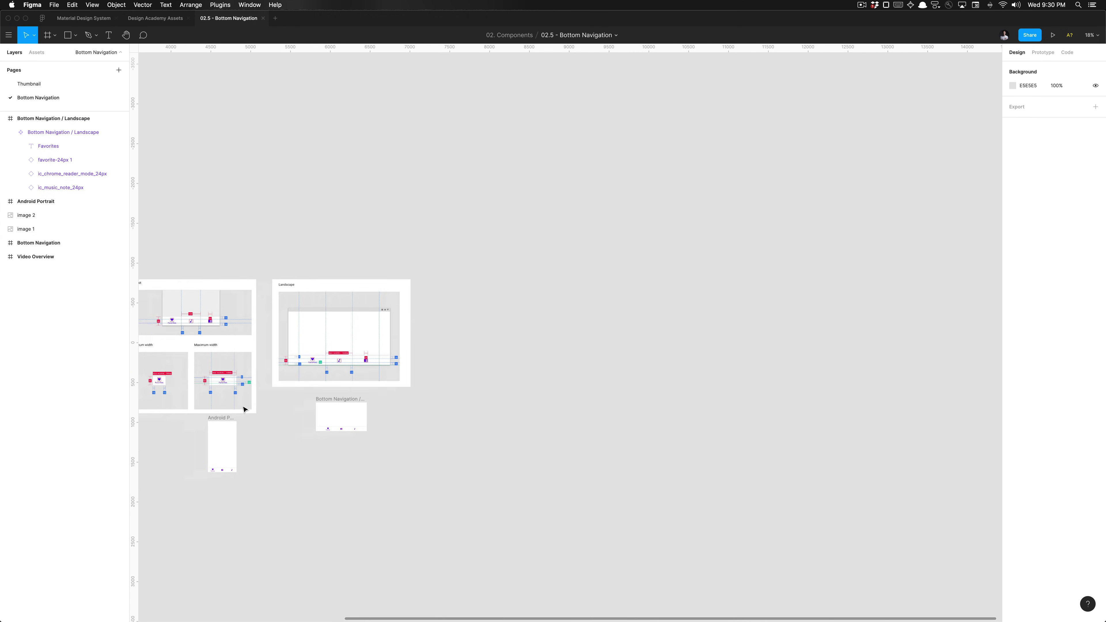
pyautogui.hscroll(-6, 373, 390)
pyautogui.scroll(5, 373, 391)
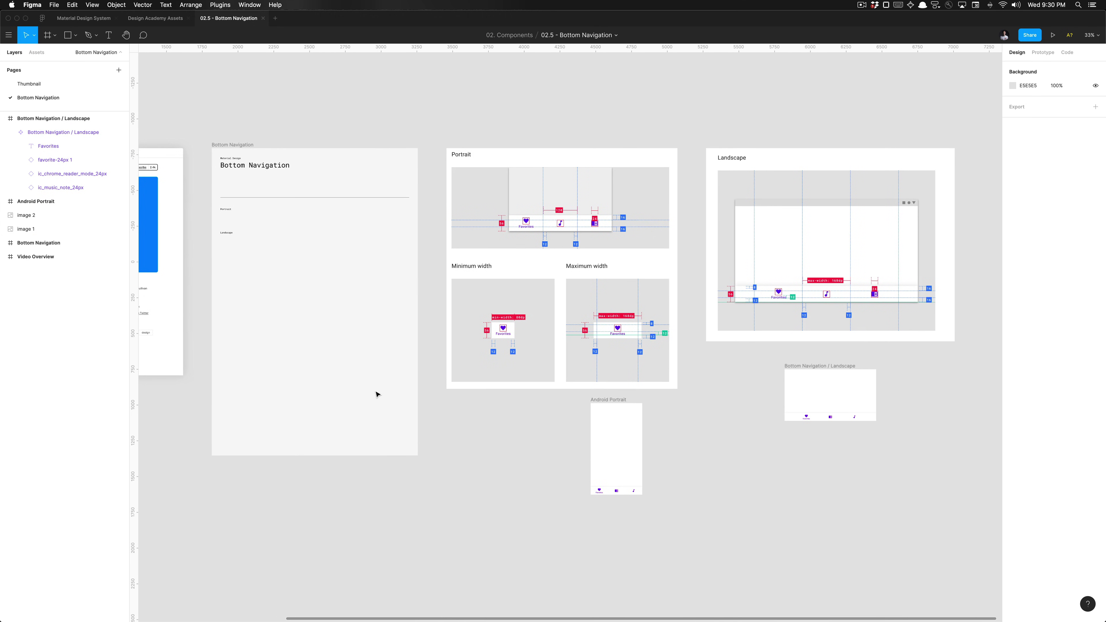
pyautogui.moveTo(631, 427); pyautogui.dragTo(263, 275)
pyautogui.hotkey('ctrl', 'z')
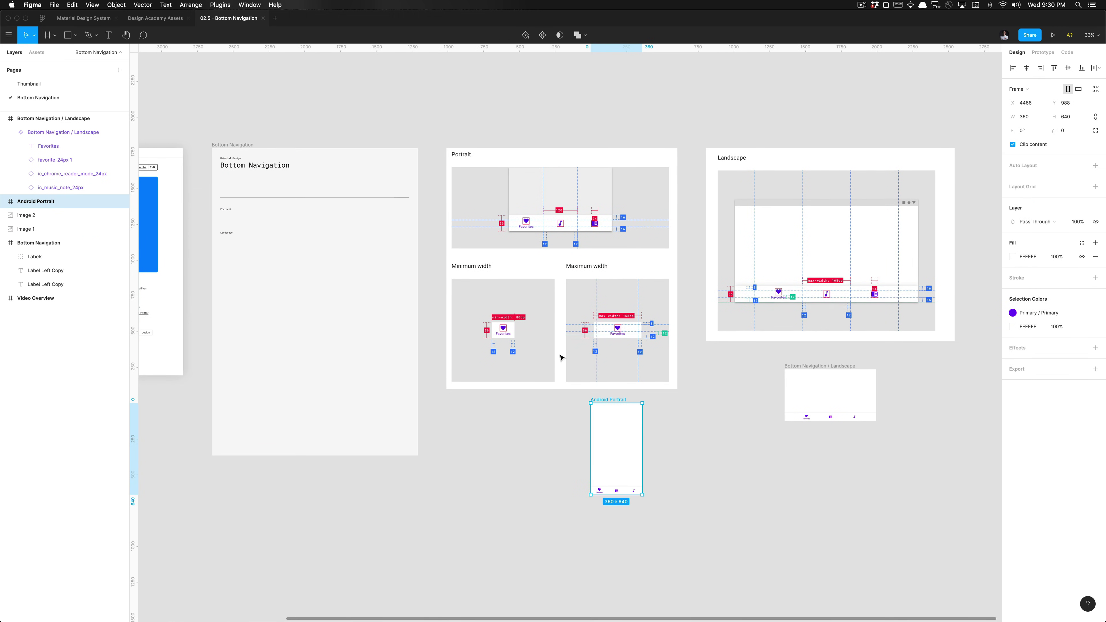
pyautogui.click(841, 419)
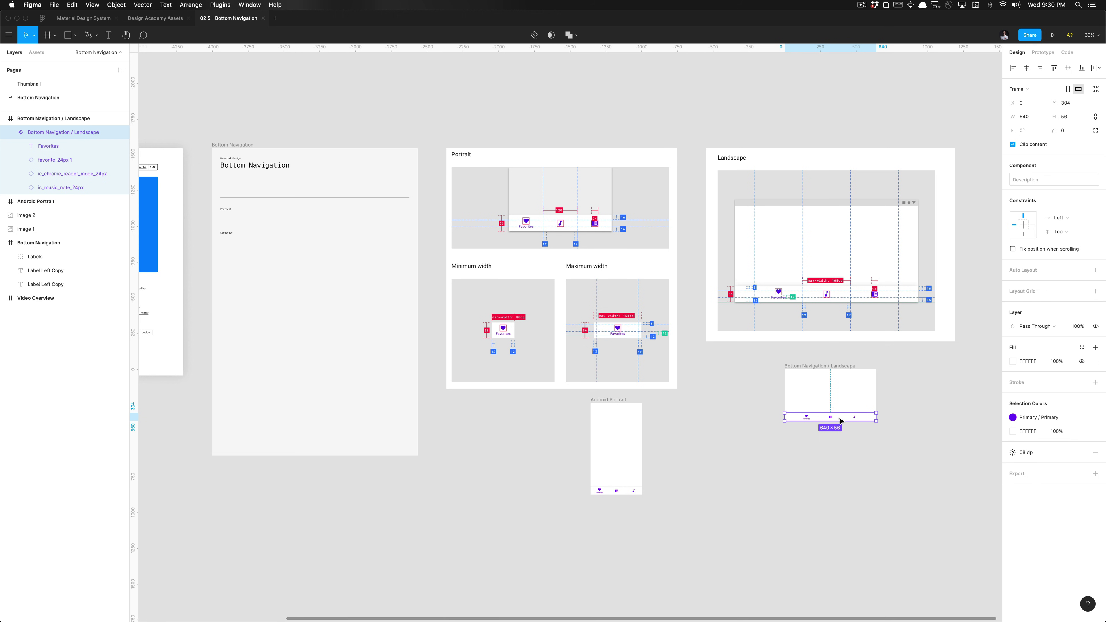
pyautogui.moveTo(841, 421); pyautogui.dragTo(277, 247)
pyautogui.press('alt')
pyautogui.scroll(5, 227, 233)
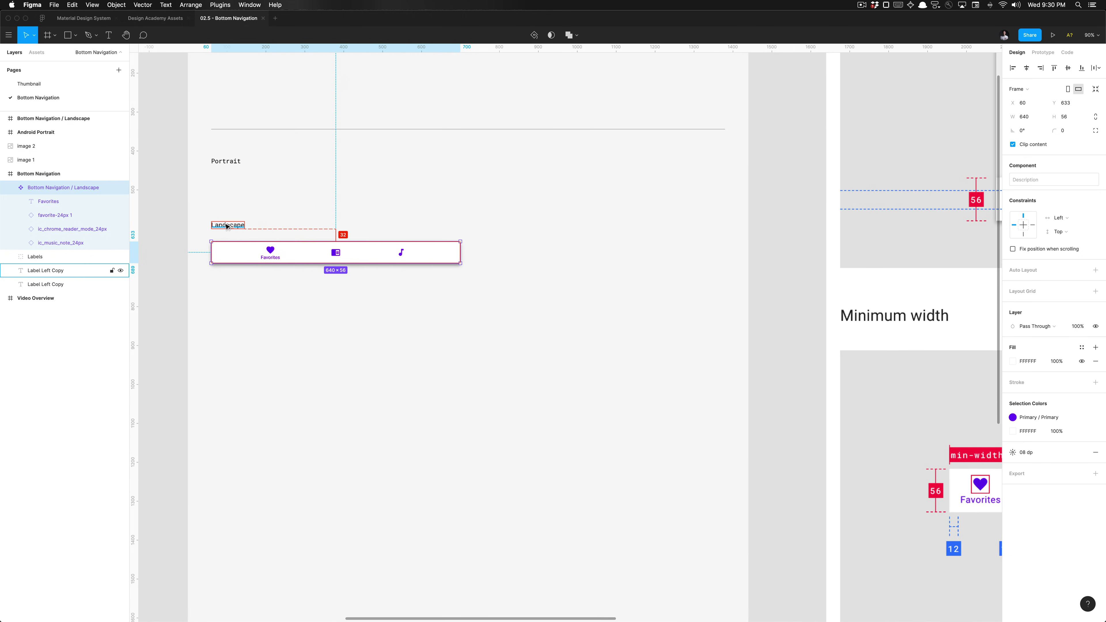
pyautogui.hotkey('shift', 'Up')
pyautogui.press('Up')
pyautogui.press('Up')
pyautogui.press('Up')
pyautogui.press('Up')
pyautogui.press('Up')
pyautogui.press('Up')
# - Move the portrait component into the Bottom Navigation frame under its Portrait label
pyautogui.scroll(-3, 227, 226)
pyautogui.scroll(-5, 227, 226)
pyautogui.click(503, 406)
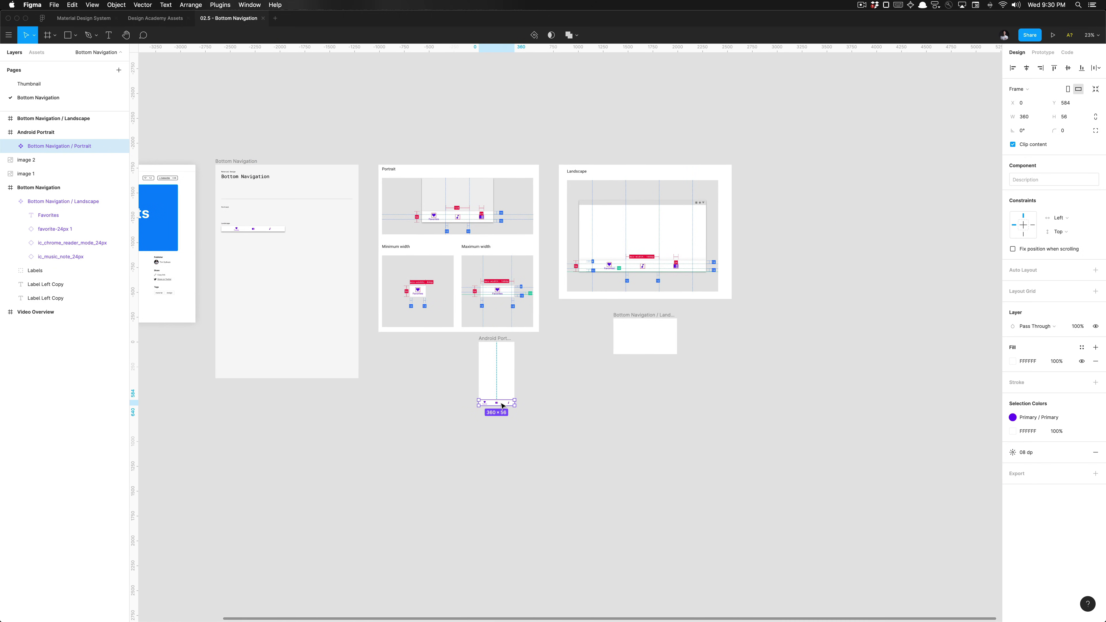
pyautogui.moveTo(503, 406); pyautogui.dragTo(240, 217)
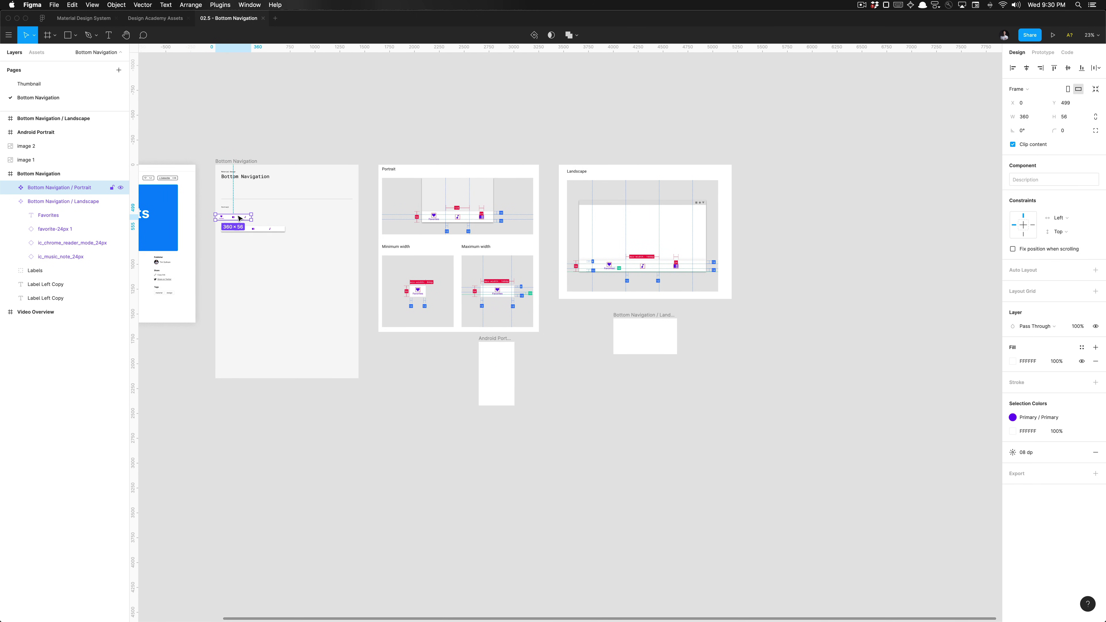